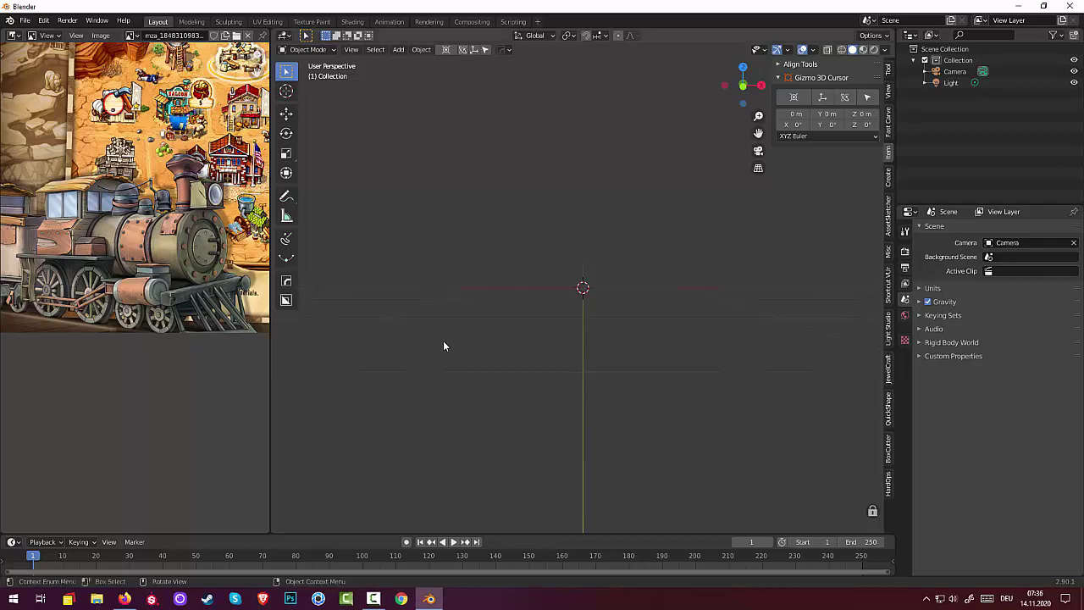
Step: Bring up the Add menu with the Image entries Reference, Background and Images as Planes showing
{"action": "key", "text": "shift+a"}
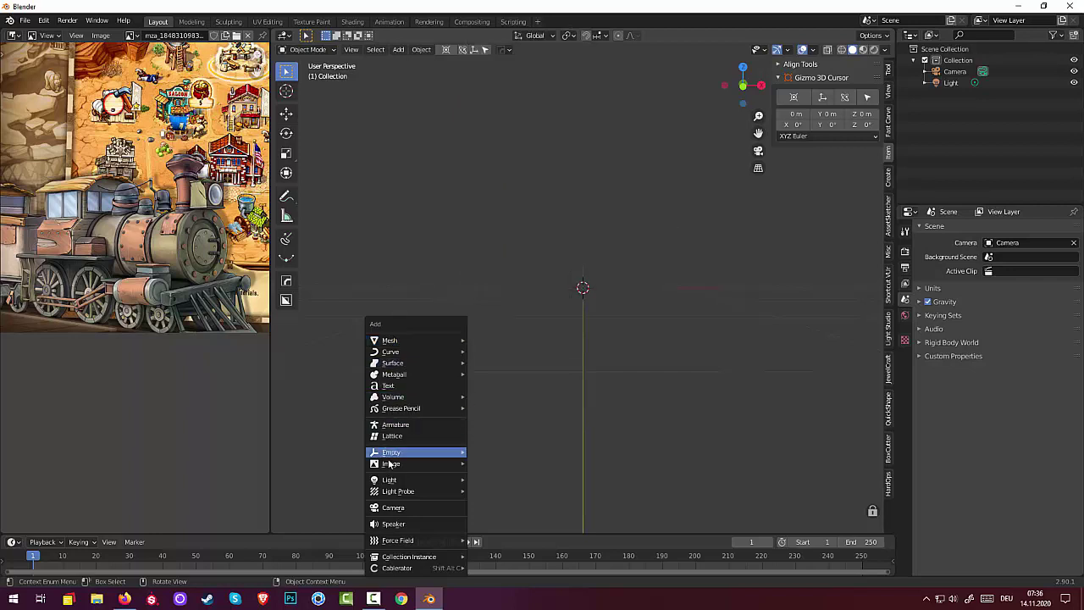
{"action": "mouse_move", "coordinate": [392, 464]}
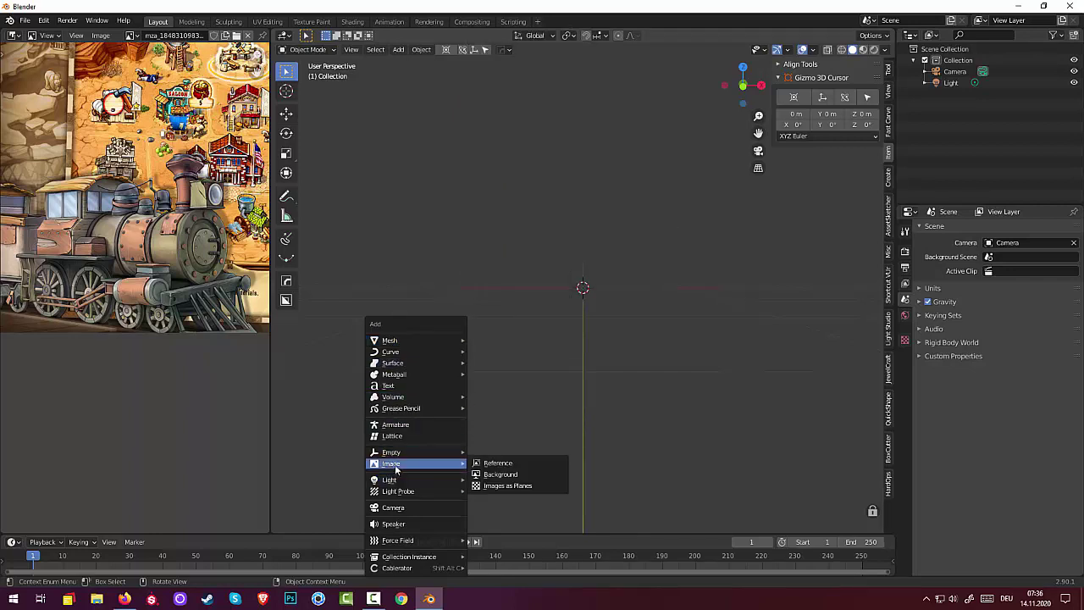
{"action": "left_click", "coordinate": [487, 465]}
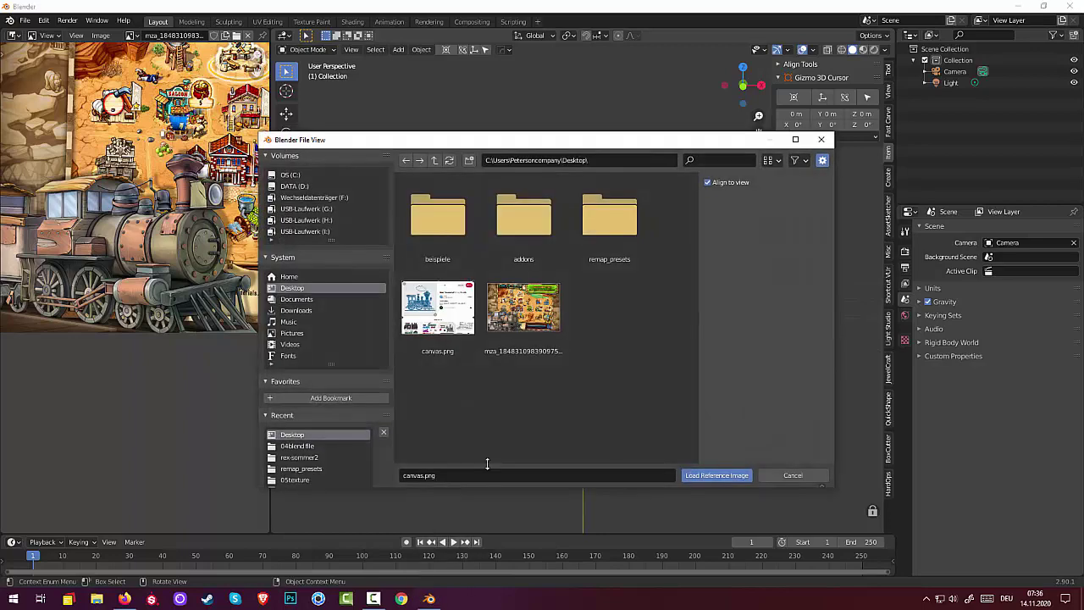
{"action": "left_click", "coordinate": [438, 312]}
{"action": "left_click", "coordinate": [705, 476]}
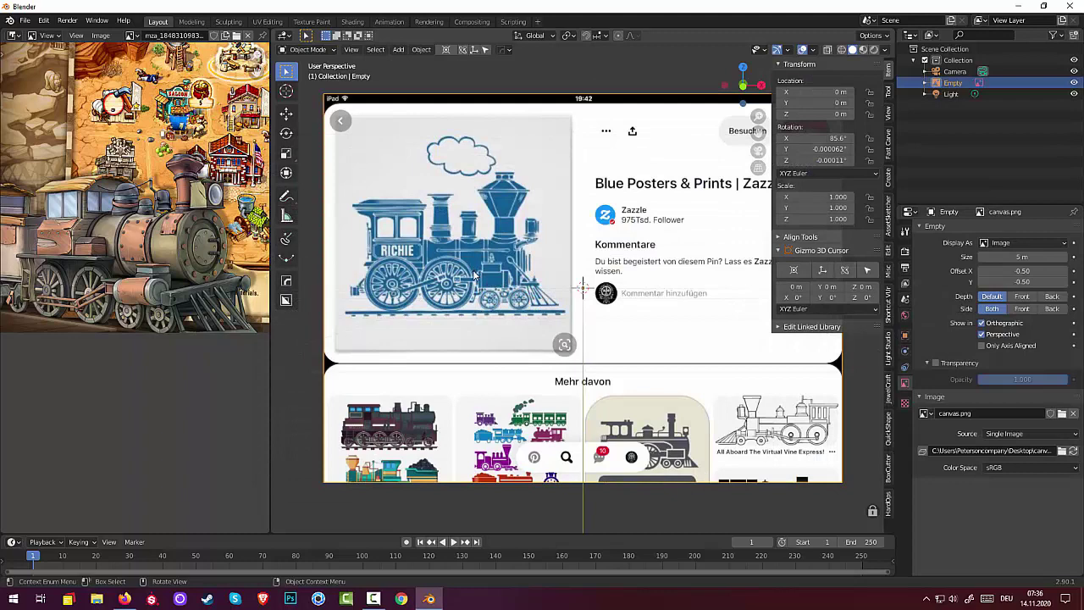
{"action": "scroll", "coordinate": [474, 276], "scroll_direction": "down", "scroll_amount": 2}
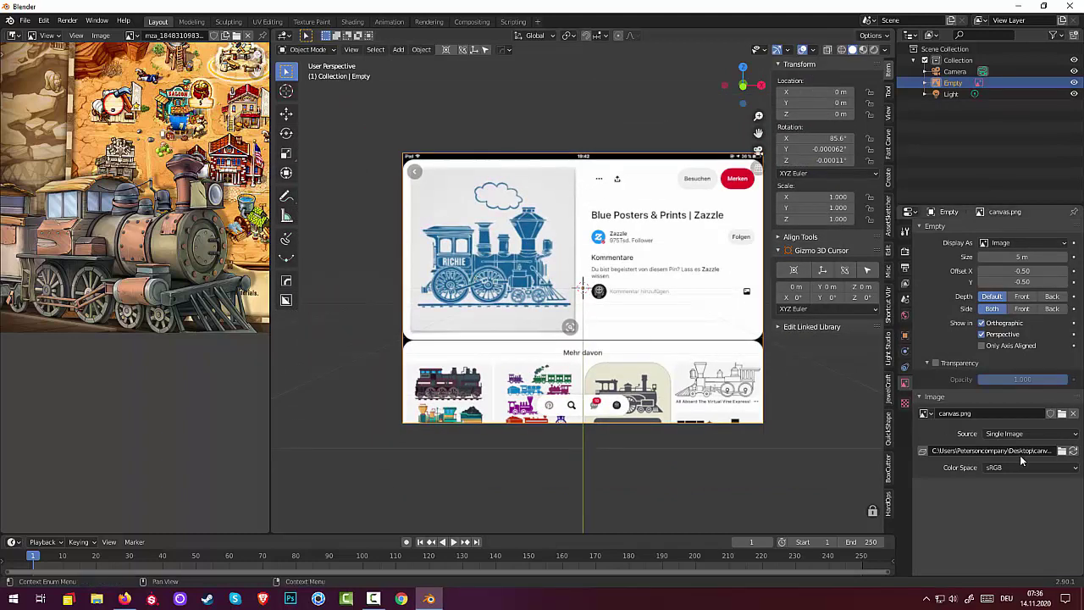
{"action": "left_click", "coordinate": [932, 362]}
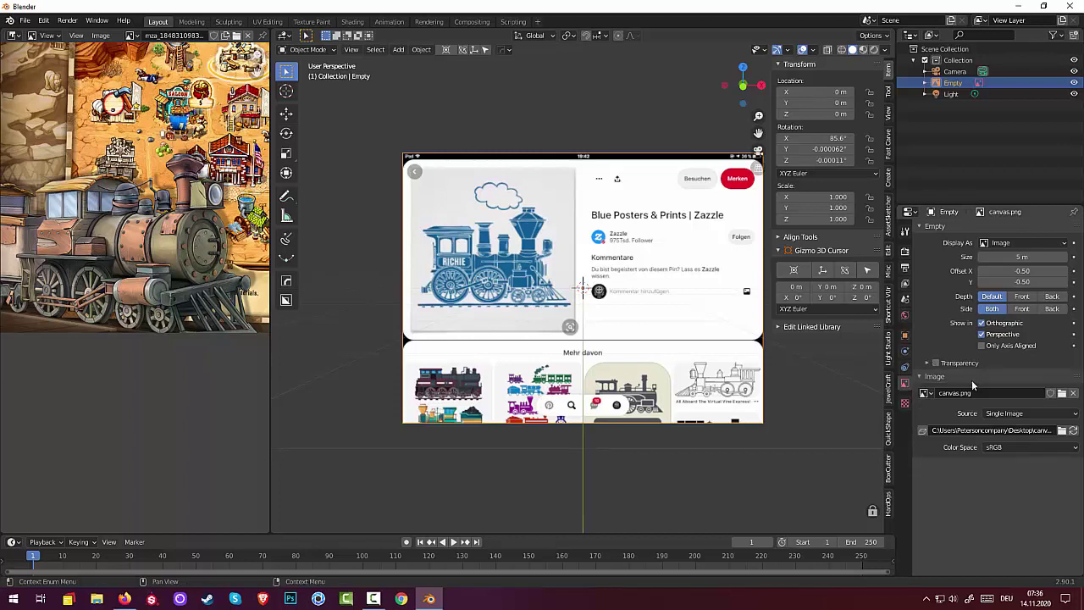
{"action": "left_click", "coordinate": [936, 363]}
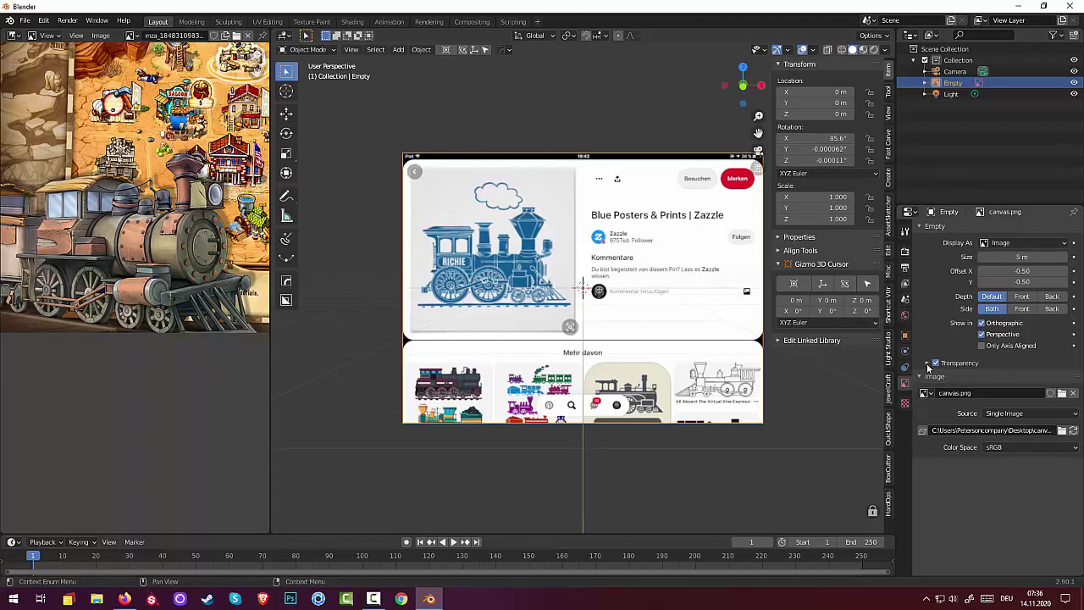
{"action": "left_click", "coordinate": [928, 362]}
{"action": "left_click_drag", "start_coordinate": [1032, 383], "coordinate": [1002, 379]}
{"action": "scroll", "coordinate": [551, 338], "scroll_direction": "down", "scroll_amount": 2}
{"action": "scroll", "coordinate": [551, 337], "scroll_direction": "down", "scroll_amount": 1}
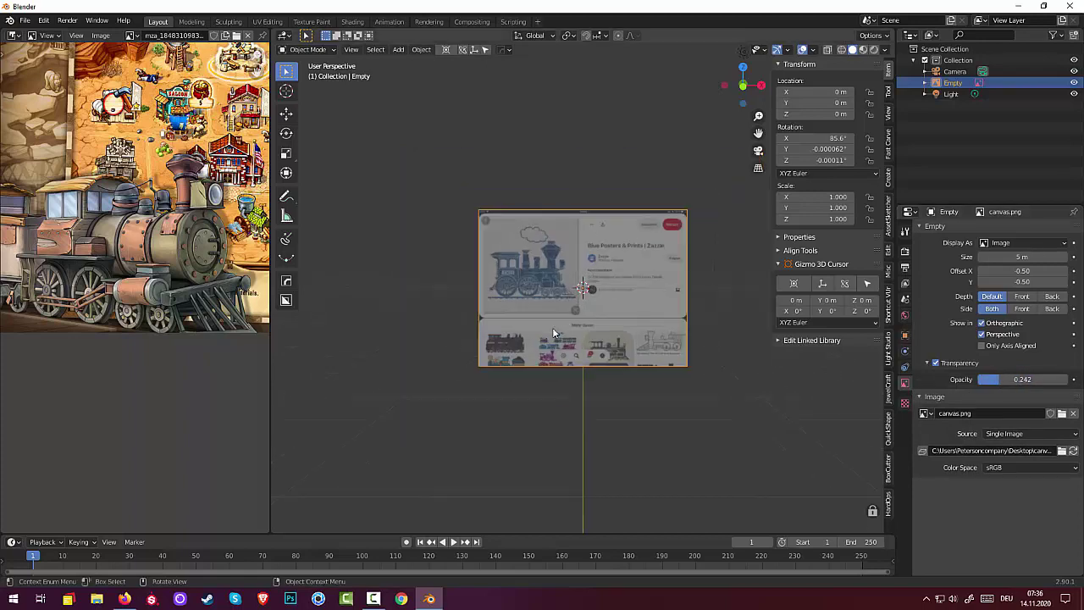
{"action": "scroll", "coordinate": [553, 333], "scroll_direction": "up", "scroll_amount": 1}
{"action": "key", "text": "KP_3"}
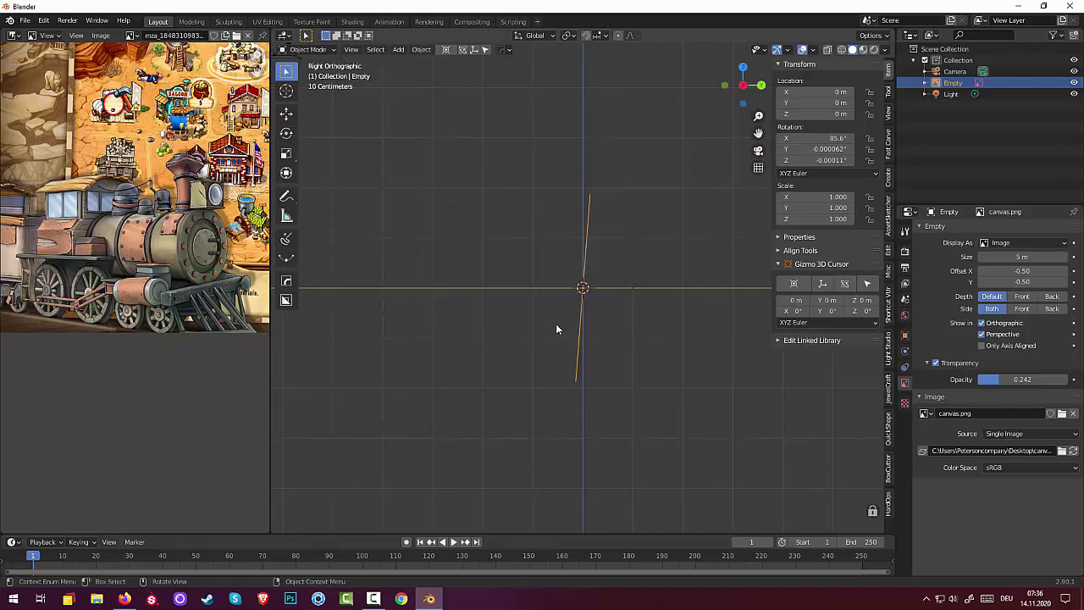
{"action": "key", "text": "KP_1"}
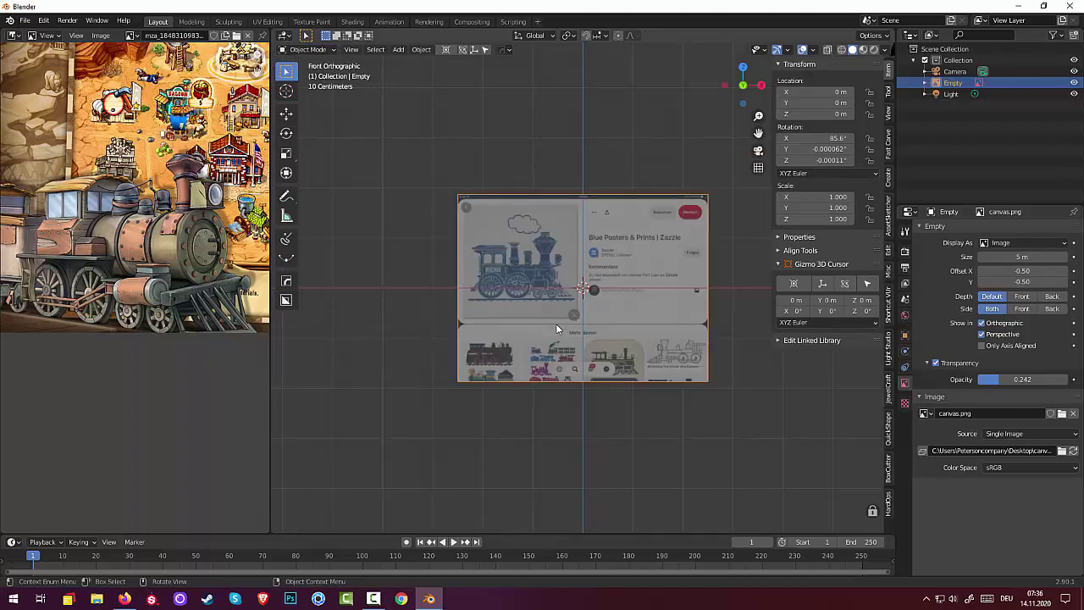
{"action": "key", "text": "Delete"}
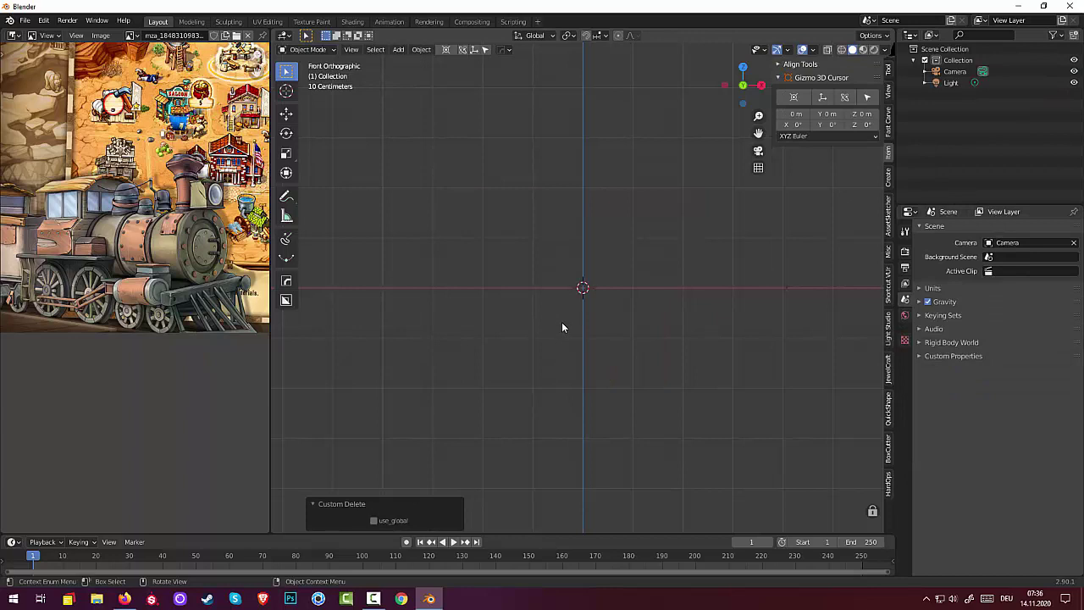
Step: In Front view, add canvas.png as a reference image
{"action": "key", "text": "KP_3"}
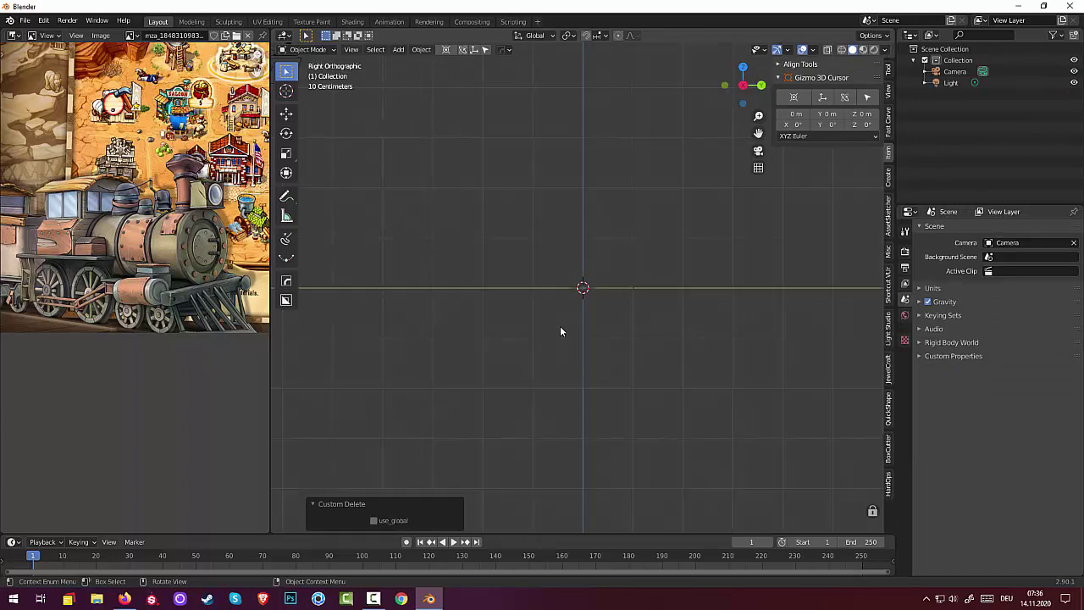
{"action": "key", "text": "KP_1"}
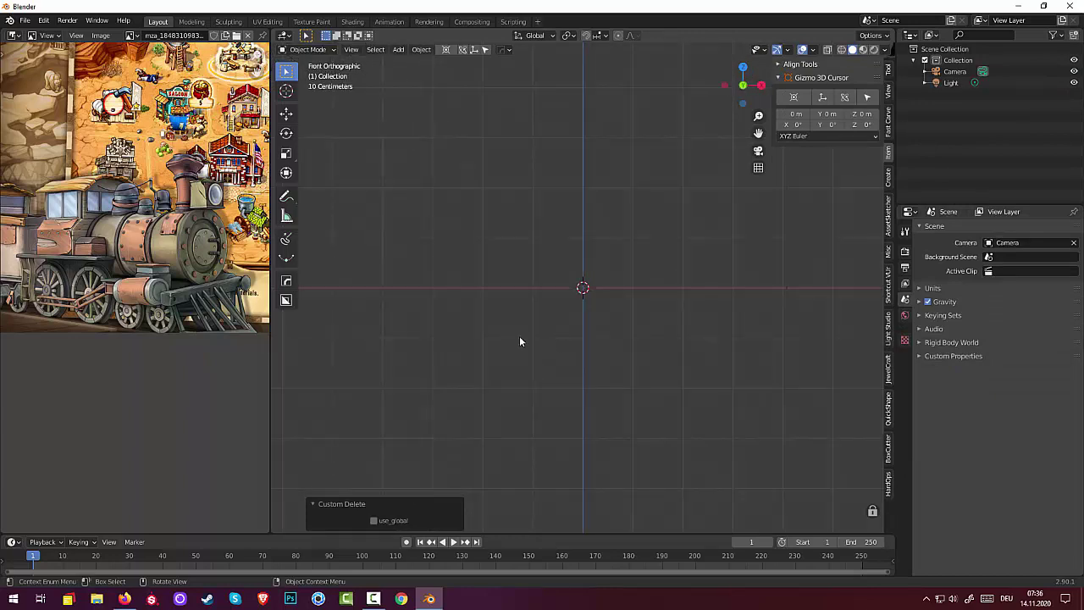
{"action": "key", "text": "shift+a"}
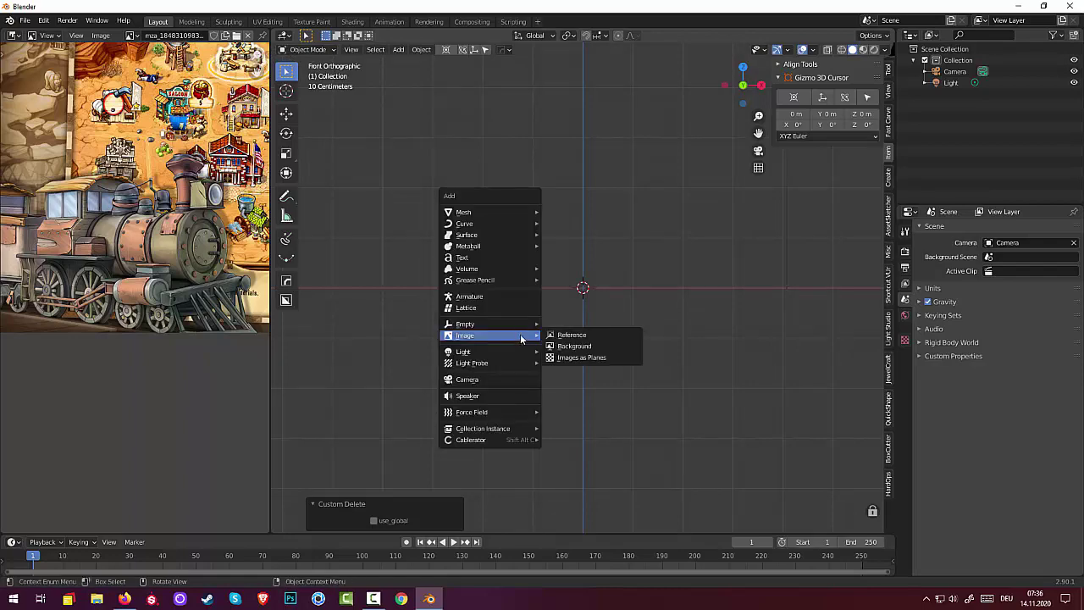
{"action": "left_click", "coordinate": [571, 335]}
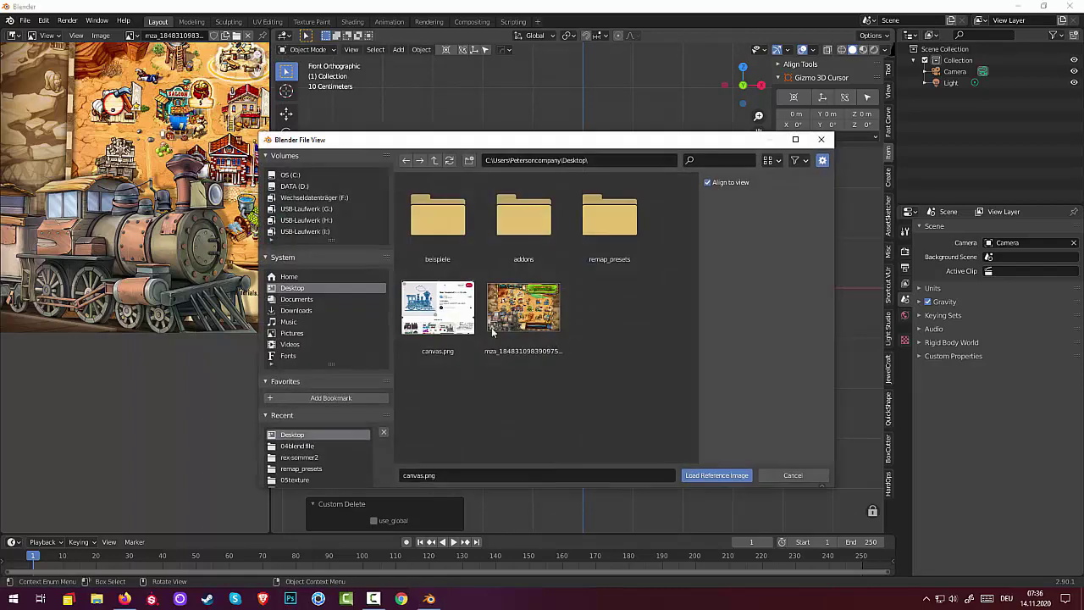
{"action": "left_click", "coordinate": [418, 309]}
{"action": "left_click", "coordinate": [701, 475]}
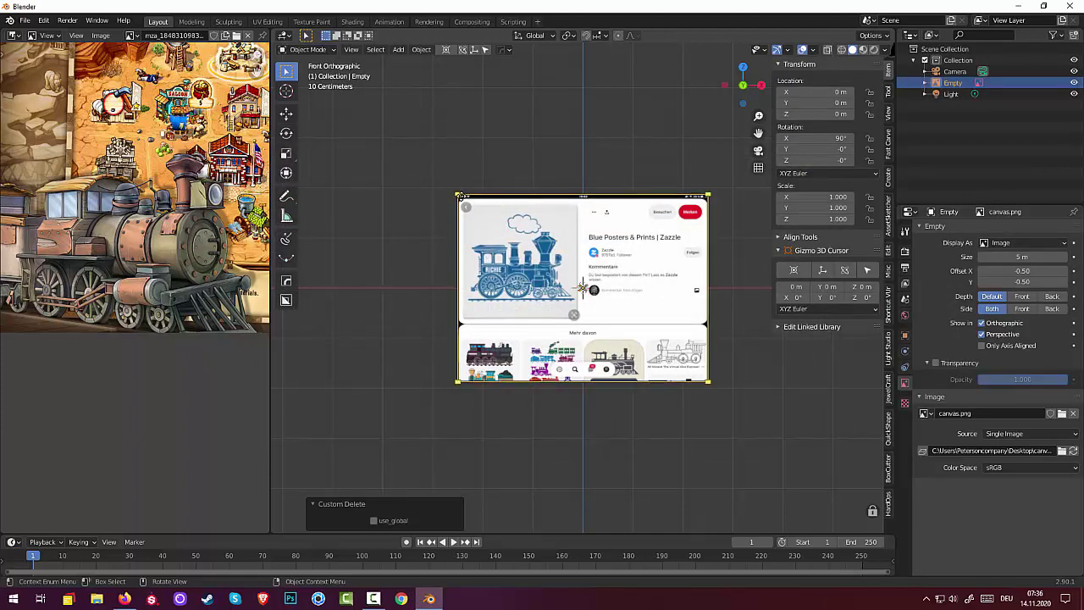
Step: Enlarge the reference, move its rails to the origin, and fade it to about 0.12 opacity
{"action": "left_click_drag", "start_coordinate": [455, 191], "coordinate": [273, 51]}
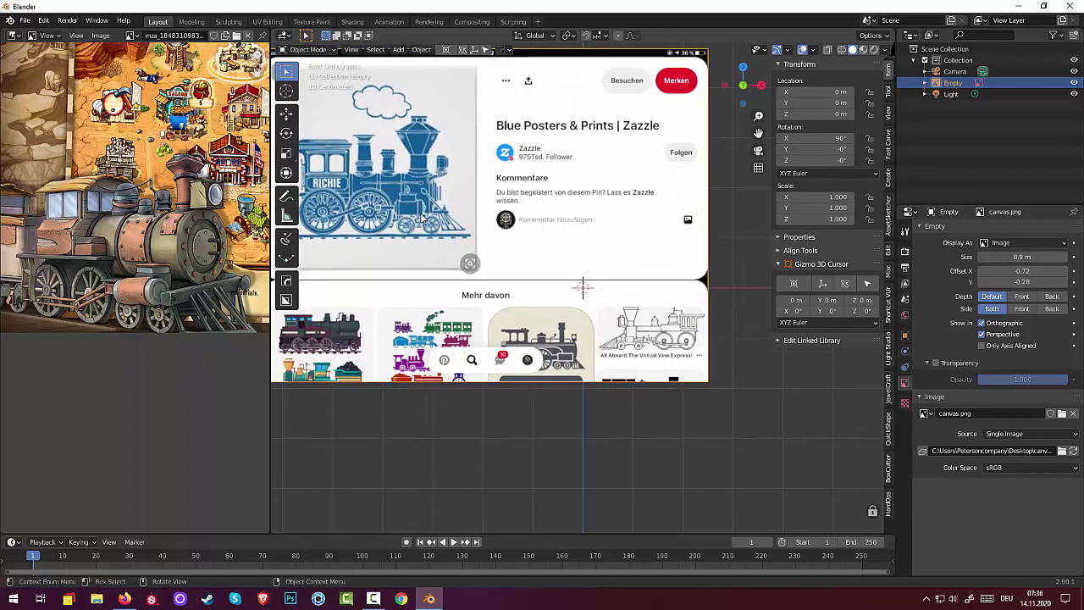
{"action": "key", "text": "g"}
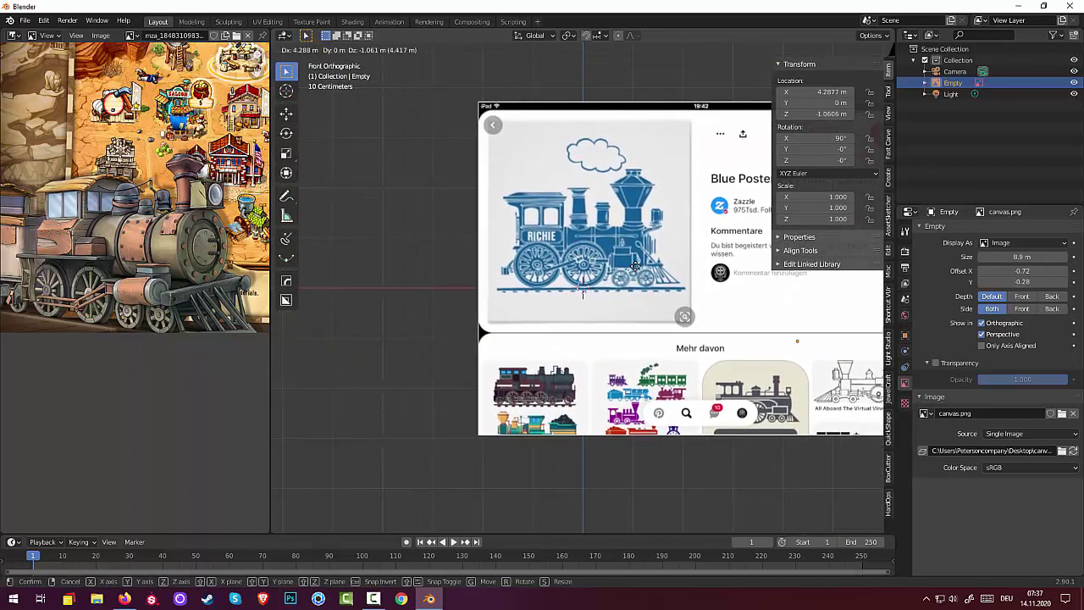
{"action": "left_click", "coordinate": [566, 197]}
{"action": "key", "text": "s"}
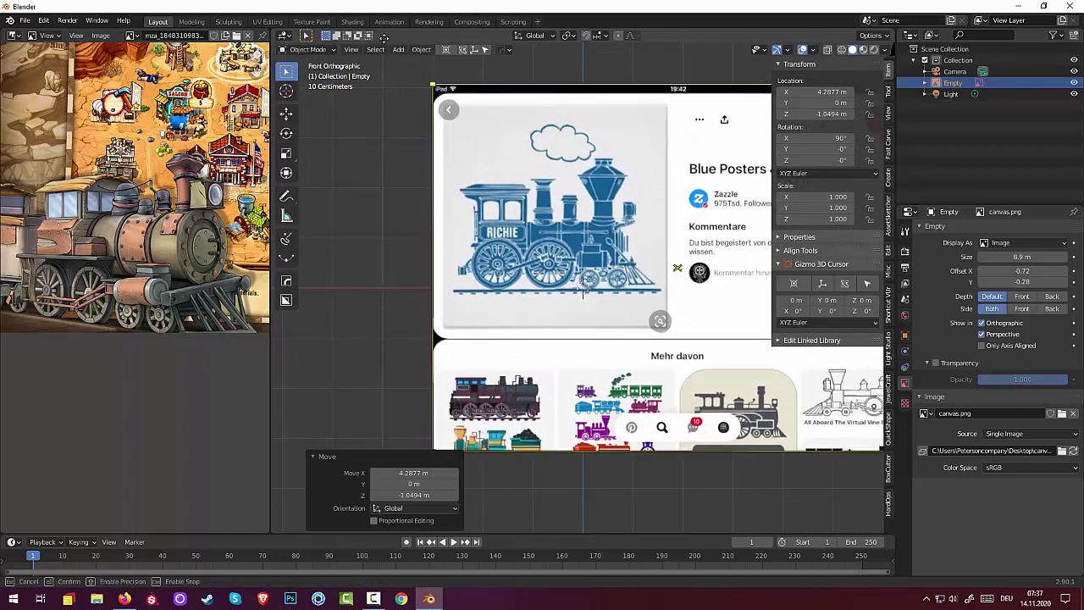
{"action": "key", "text": "Escape"}
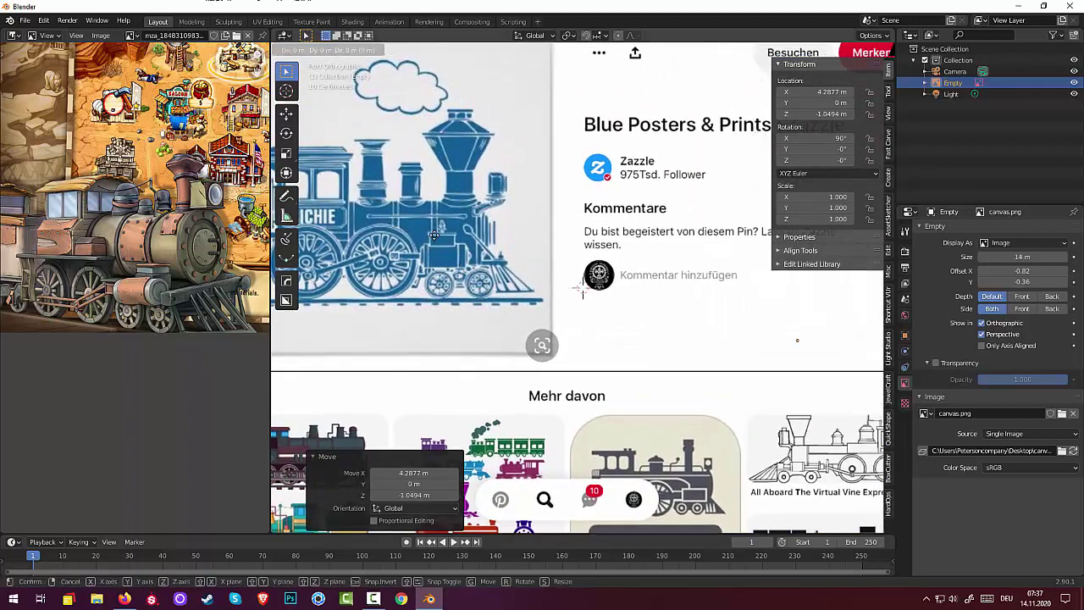
{"action": "key", "text": "g"}
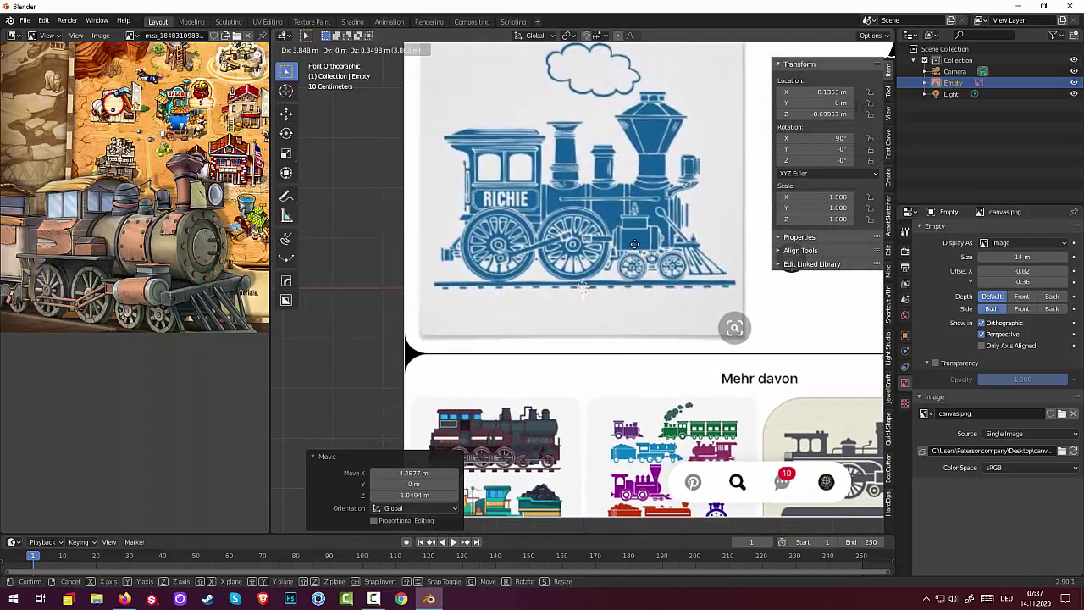
{"action": "left_click", "coordinate": [636, 218]}
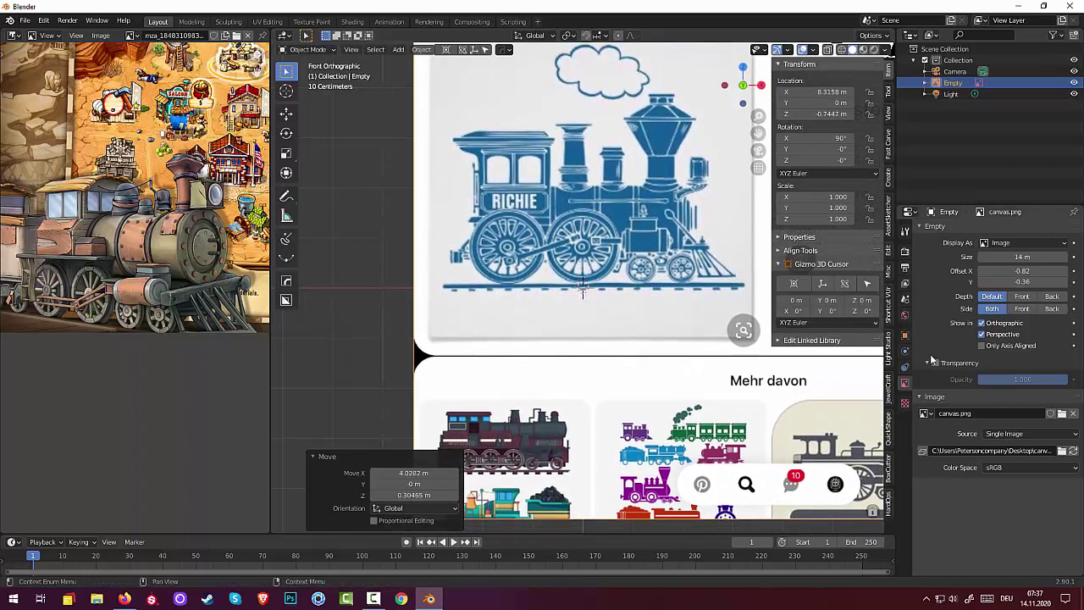
{"action": "left_click", "coordinate": [936, 362]}
{"action": "left_click_drag", "start_coordinate": [1066, 379], "coordinate": [985, 380]}
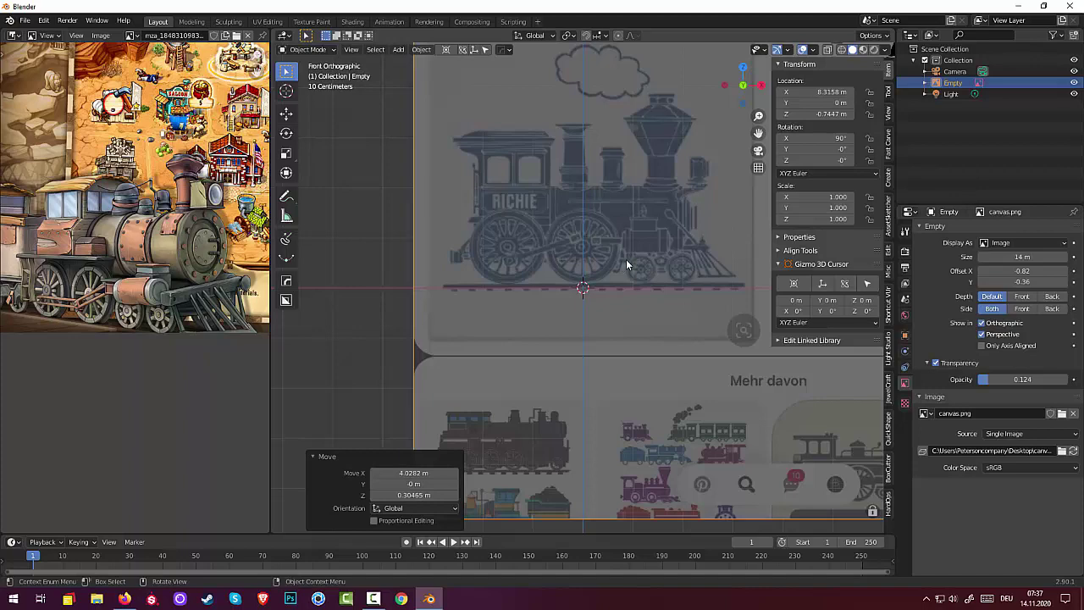
Step: Lower the reference image about 0.087 m so its rail line lies on the origin
{"action": "scroll", "coordinate": [626, 259], "scroll_direction": "up", "scroll_amount": 2}
{"action": "scroll", "coordinate": [625, 259], "scroll_direction": "up", "scroll_amount": 2}
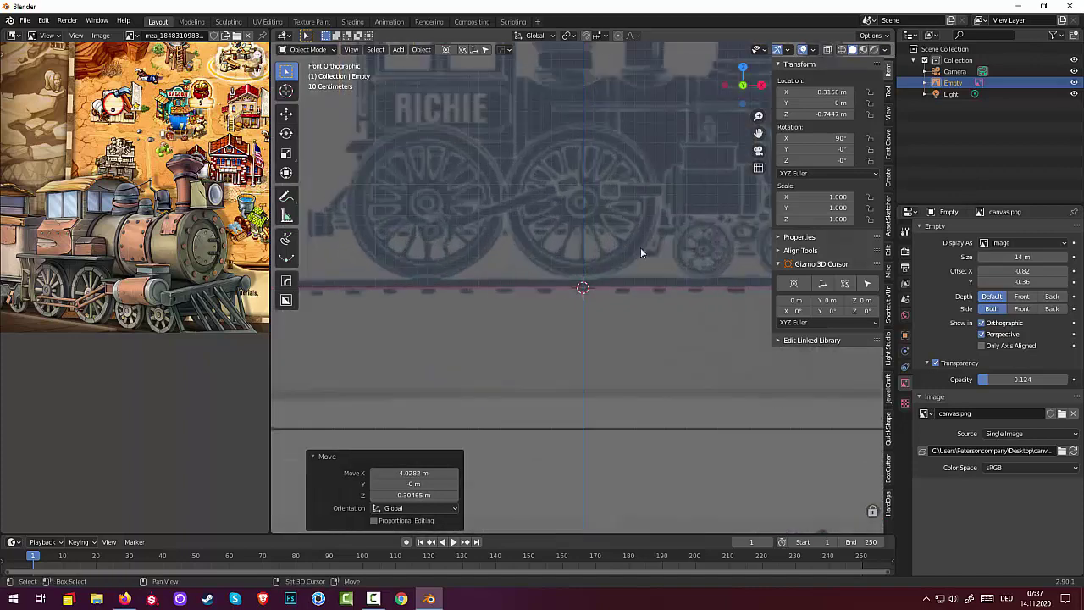
{"action": "middle_click_drag", "start_coordinate": [642, 251], "coordinate": [653, 366], "text": "shift"}
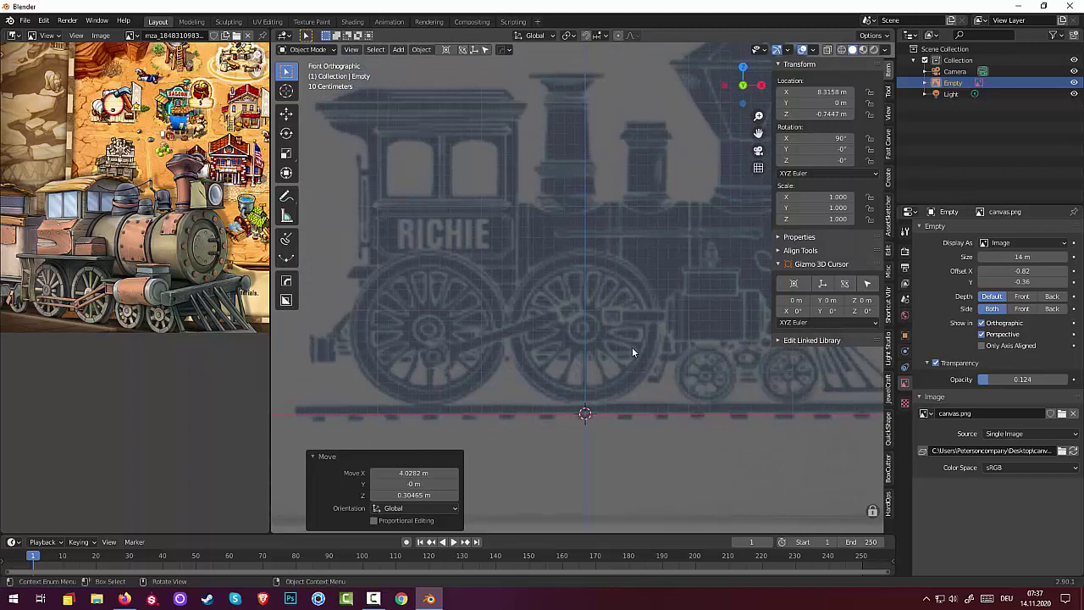
{"action": "key", "text": "g"}
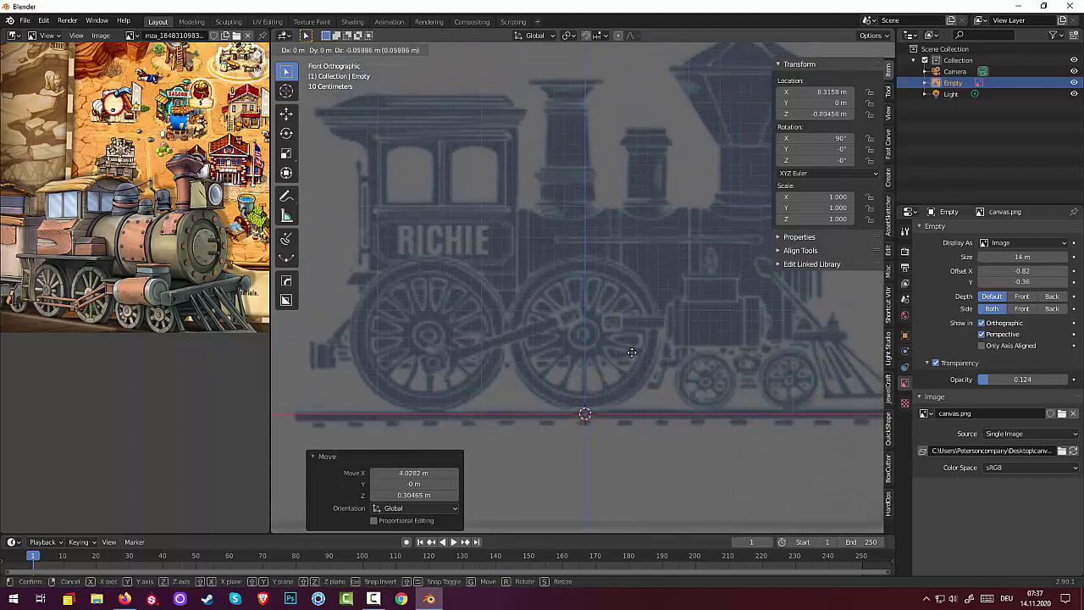
{"action": "left_click", "coordinate": [632, 355]}
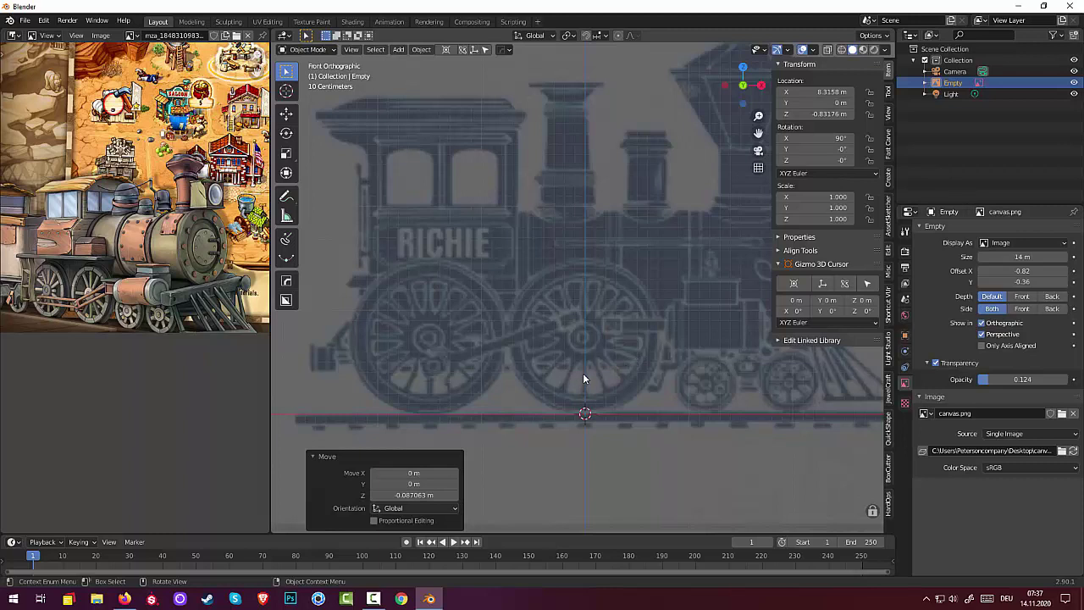
{"action": "left_click", "coordinate": [421, 292]}
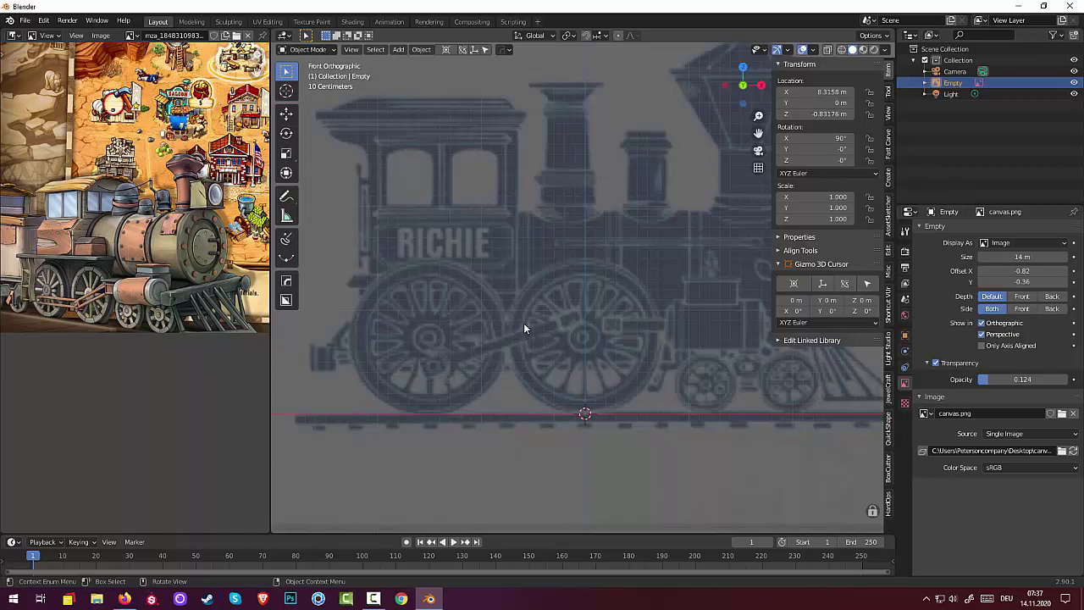
{"action": "key", "text": "shift+a"}
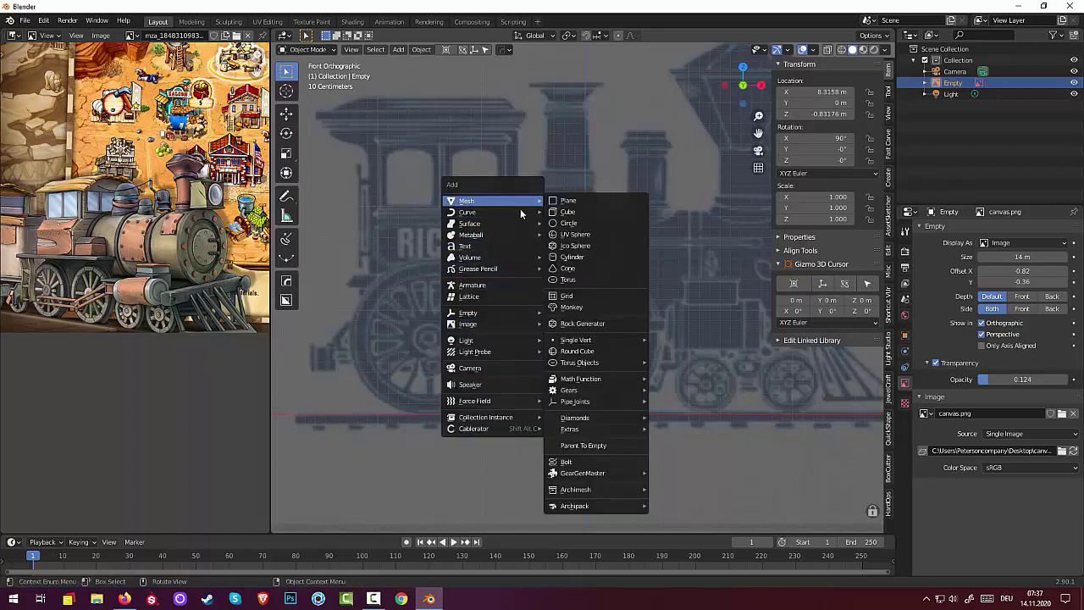
{"action": "mouse_move", "coordinate": [491, 200]}
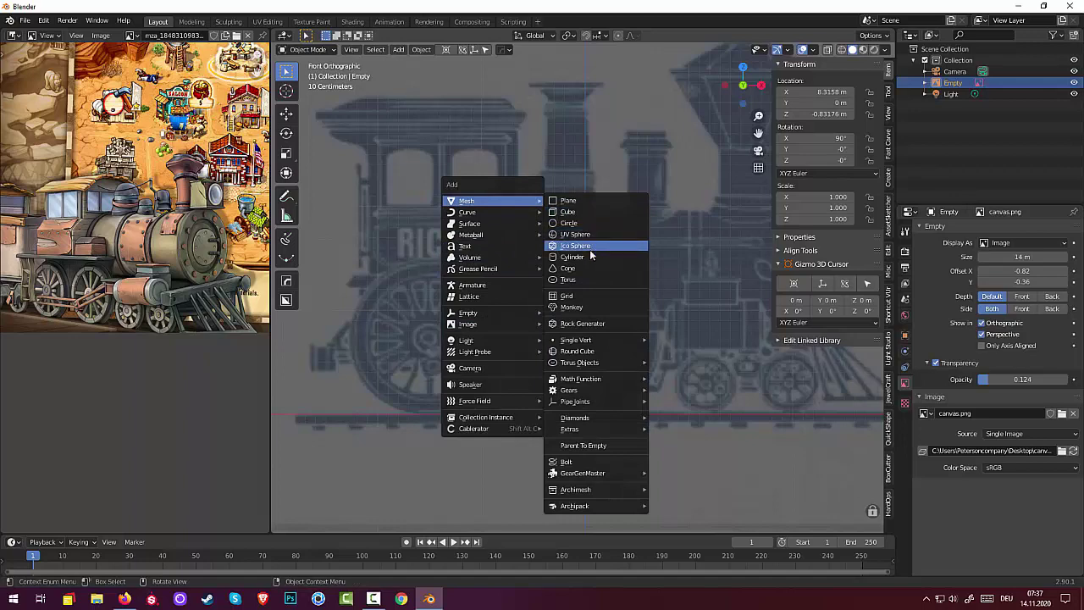
Step: Add a cylinder with 16 vertices, 90° X rotation and 0.22 m depth
{"action": "left_click", "coordinate": [591, 255]}
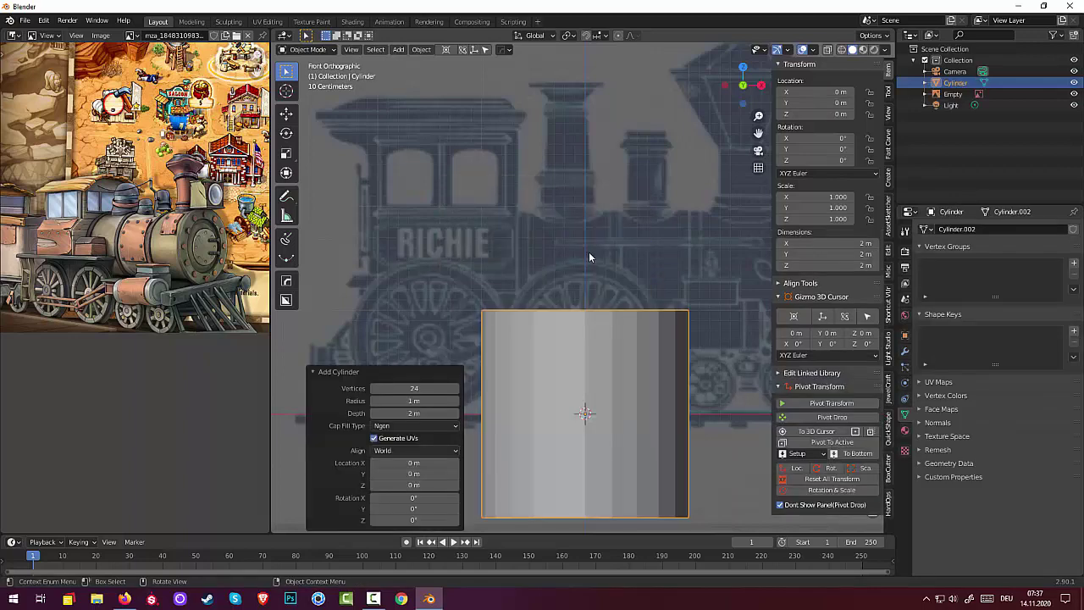
{"action": "left_click", "coordinate": [437, 390]}
{"action": "type", "text": "1"}
{"action": "type", "text": "6"}
{"action": "key", "text": "Return"}
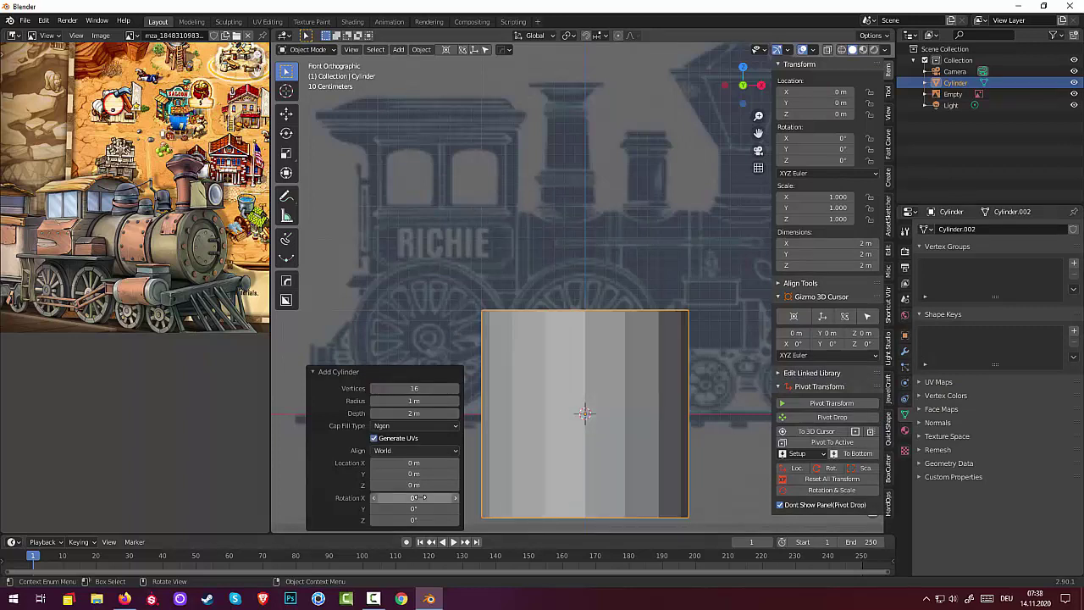
{"action": "left_click", "coordinate": [424, 497]}
{"action": "type", "text": "90"}
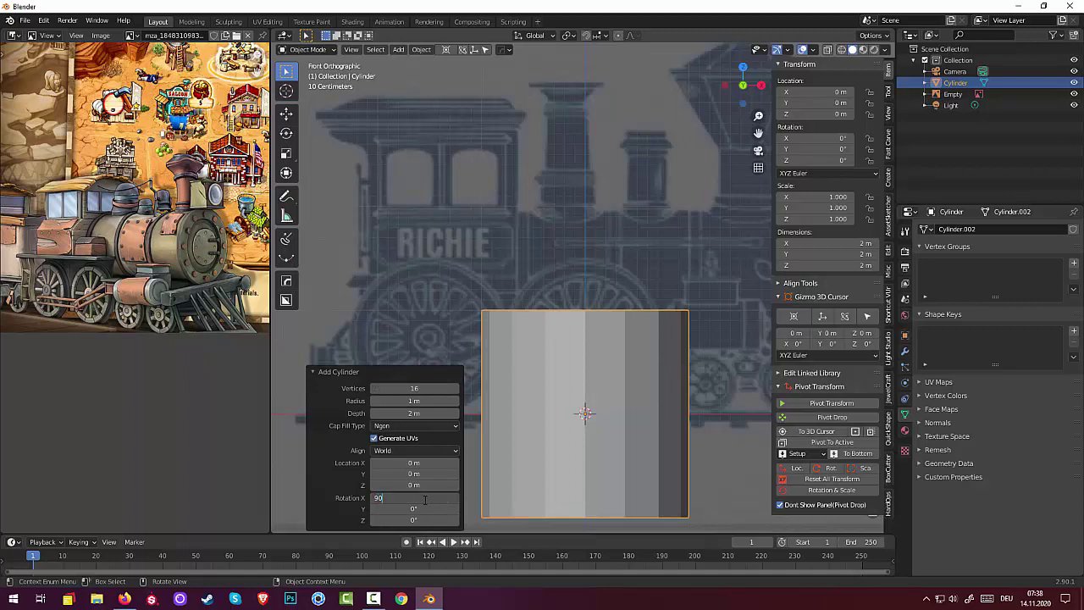
{"action": "key", "text": "Return"}
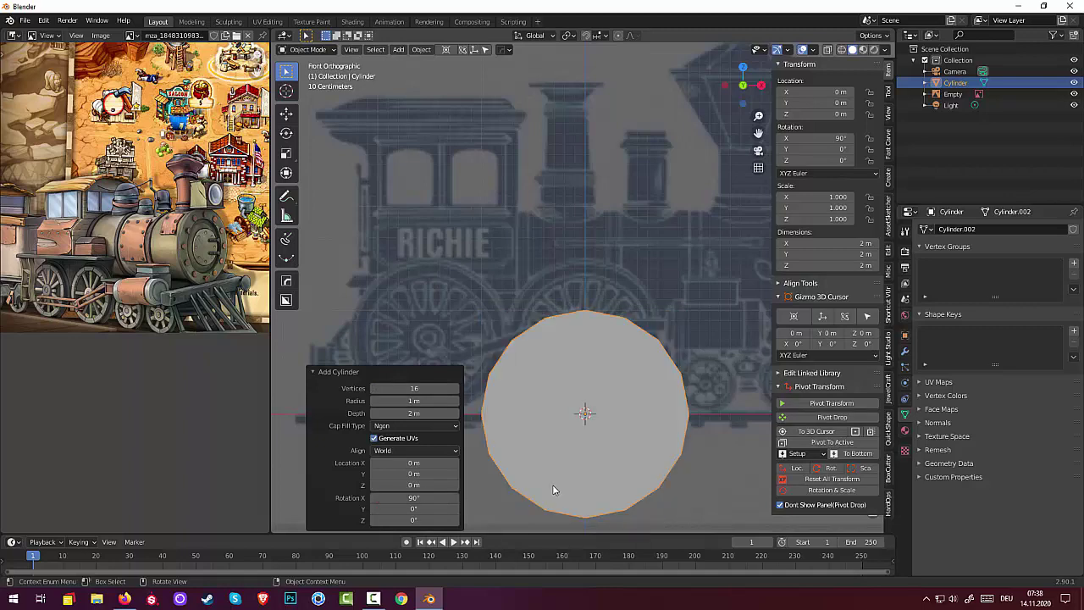
{"action": "mouse_move", "coordinate": [554, 478]}
{"action": "middle_mouse_down"}
{"action": "mouse_move", "coordinate": [574, 488]}
{"action": "mouse_move", "coordinate": [675, 481]}
{"action": "middle_mouse_up"}
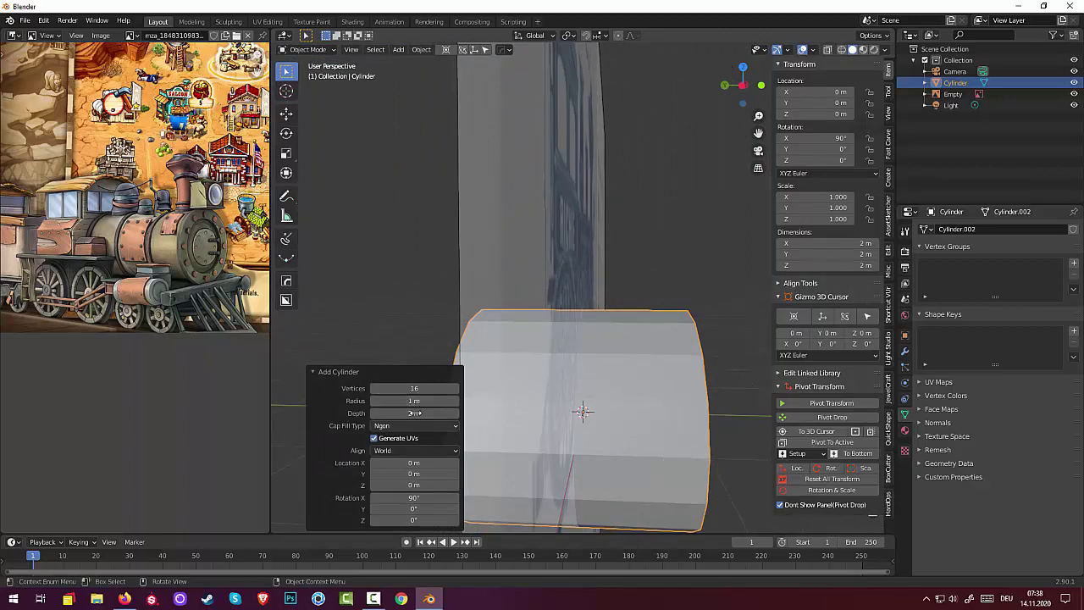
{"action": "left_click_drag", "start_coordinate": [415, 412], "coordinate": [365, 413]}
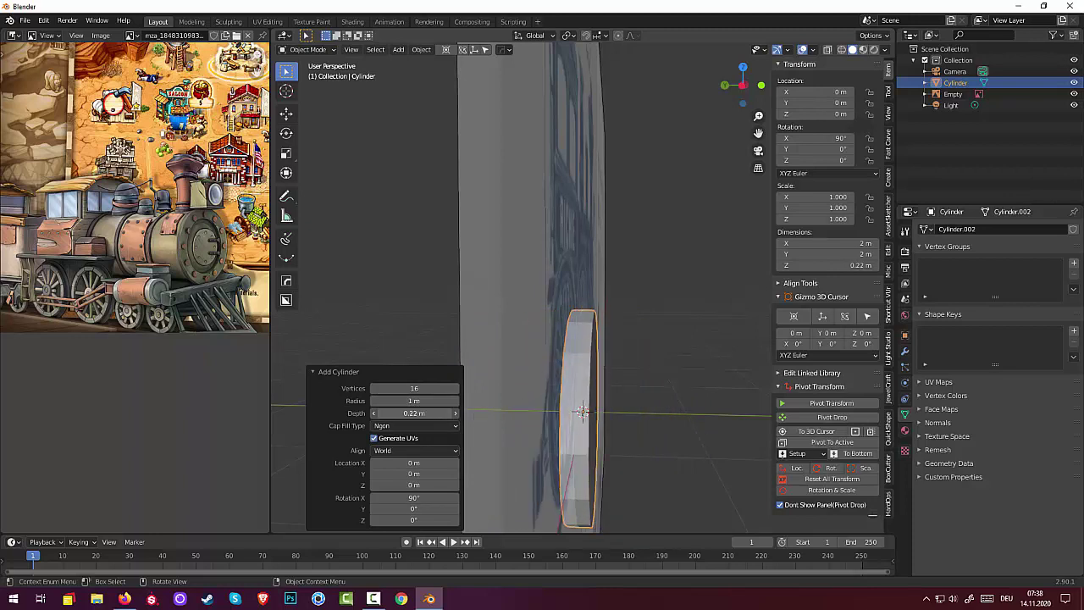
{"action": "left_click", "coordinate": [415, 412]}
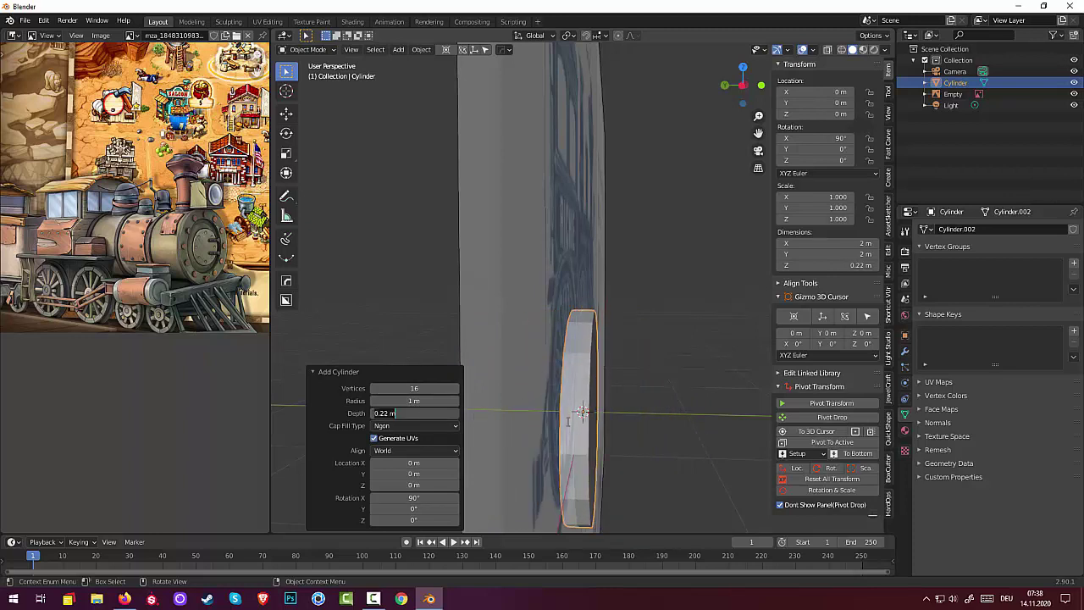
{"action": "key", "text": "Return"}
Step: In Edit Mode, add a loop cut around the cylinder's side near one rim
{"action": "key", "text": "Tab"}
{"action": "left_click", "coordinate": [575, 453]}
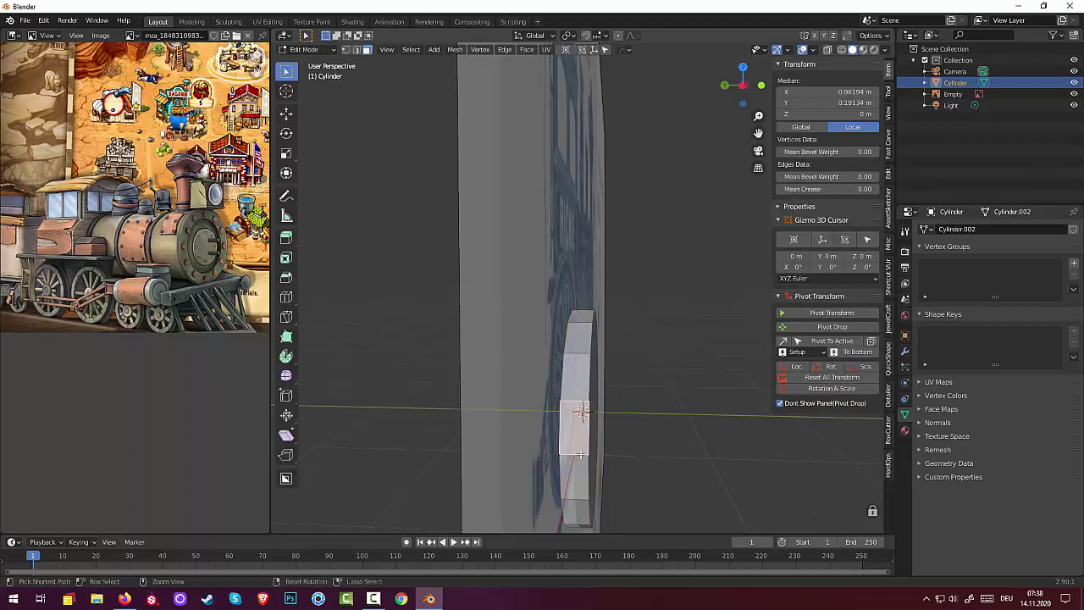
{"action": "key", "text": "ctrl+r"}
{"action": "left_click", "coordinate": [579, 454]}
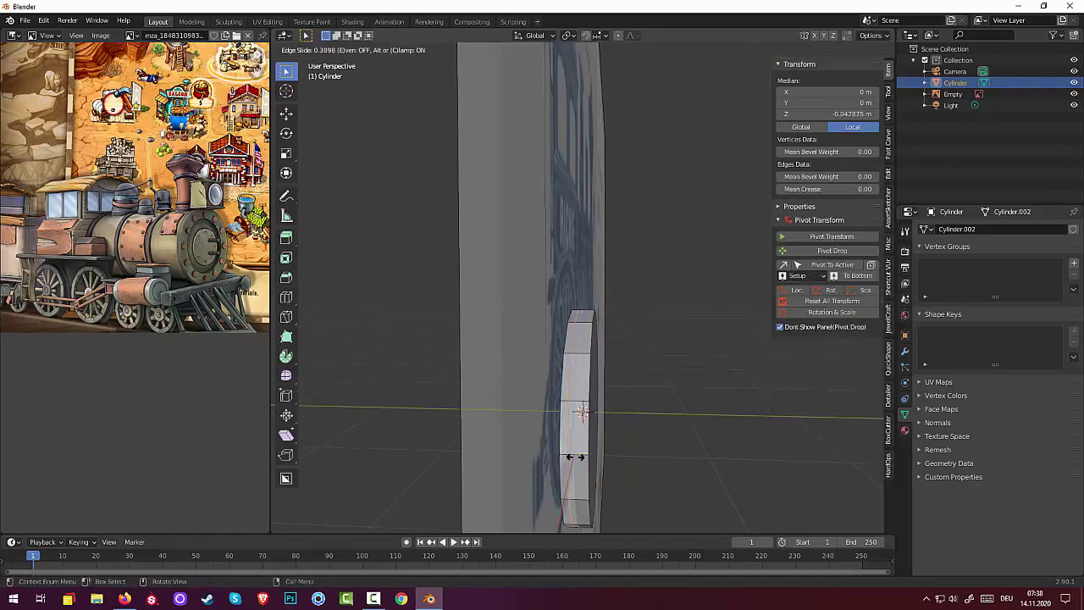
{"action": "left_click", "coordinate": [575, 457]}
Step: Extrude the rim's face strip outward along normals to form the flange
{"action": "left_click", "coordinate": [565, 396]}
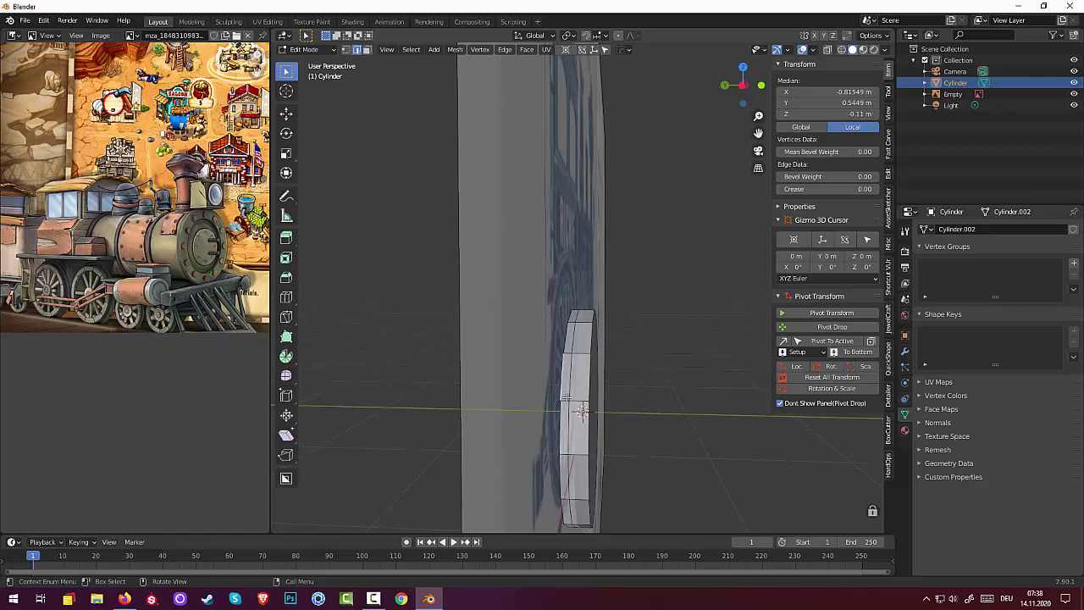
{"action": "left_click", "coordinate": [565, 396], "text": "alt"}
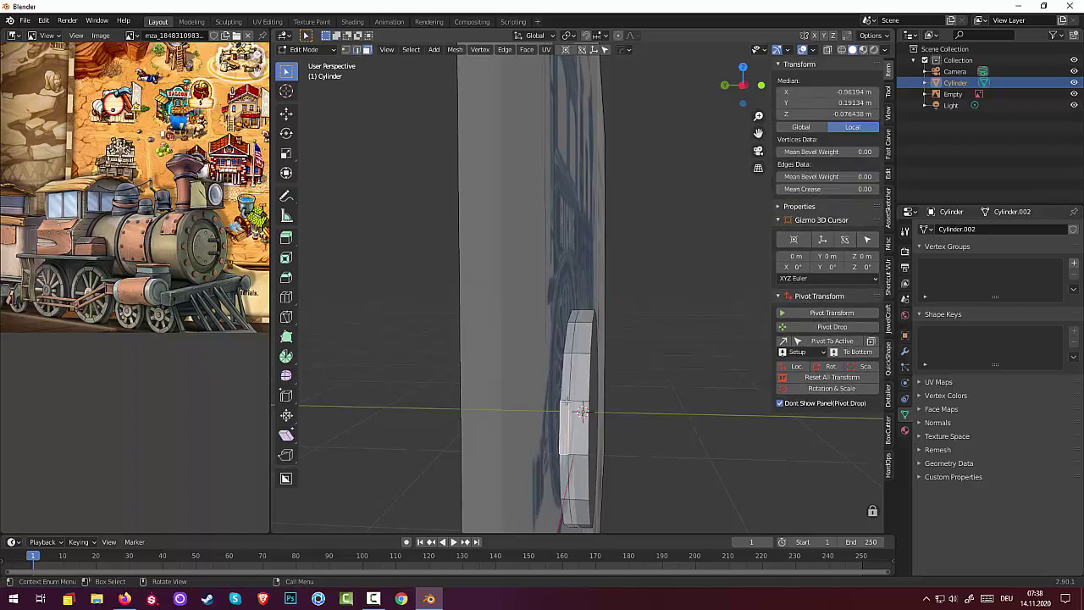
{"action": "left_click", "coordinate": [565, 401], "text": "alt+shift"}
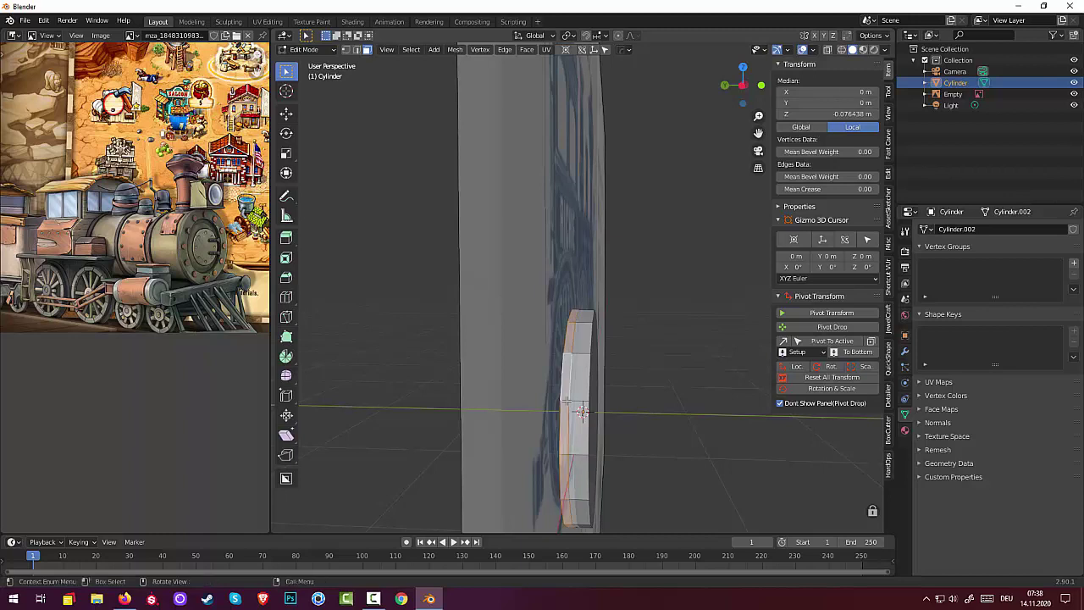
{"action": "key", "text": "ctrl"}
{"action": "key", "text": "alt"}
{"action": "key", "text": "alt+e"}
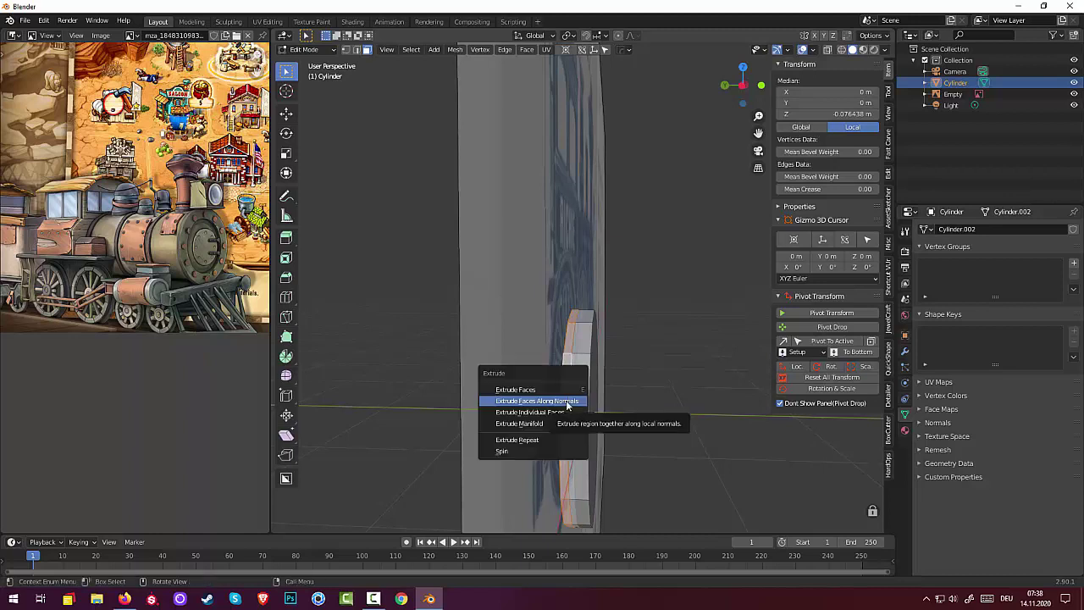
{"action": "left_click", "coordinate": [567, 405]}
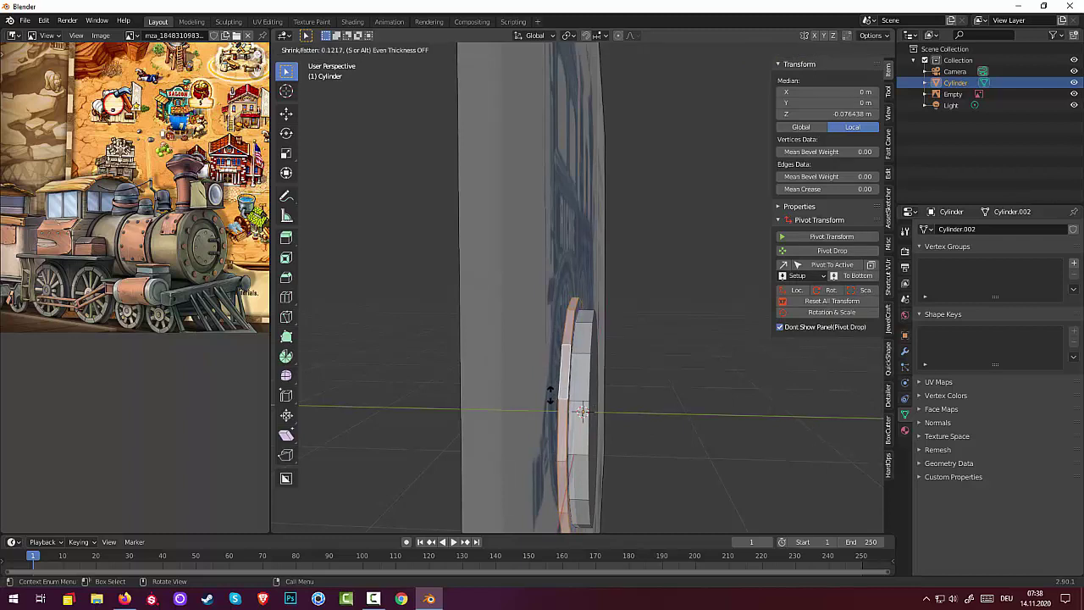
{"action": "left_click", "coordinate": [567, 405]}
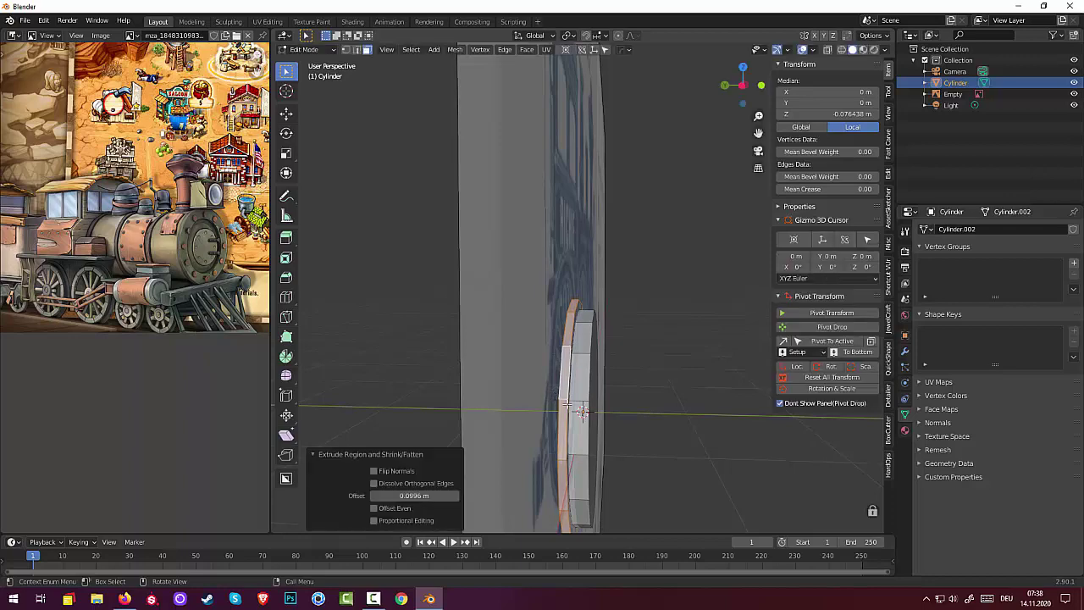
Step: Select the disc's front cap face and begin insetting it
{"action": "left_click", "coordinate": [642, 427]}
{"action": "middle_click_drag", "start_coordinate": [642, 426], "coordinate": [704, 427]}
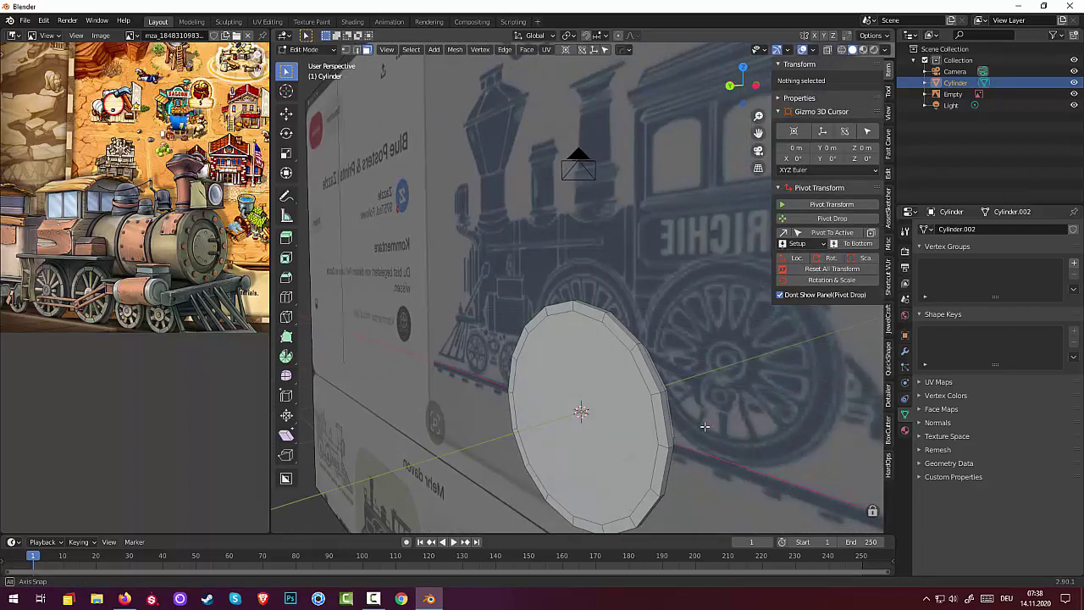
{"action": "left_click", "coordinate": [611, 412]}
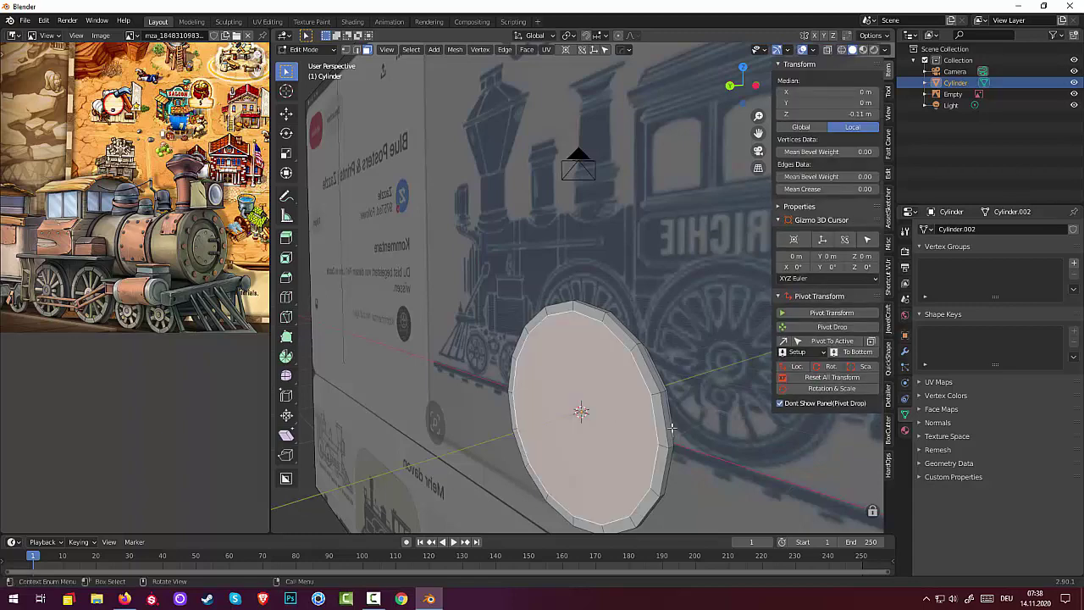
{"action": "mouse_move", "coordinate": [672, 428]}
{"action": "middle_mouse_down"}
{"action": "mouse_move", "coordinate": [573, 431]}
{"action": "mouse_move", "coordinate": [583, 414]}
{"action": "mouse_move", "coordinate": [626, 429]}
{"action": "middle_mouse_up"}
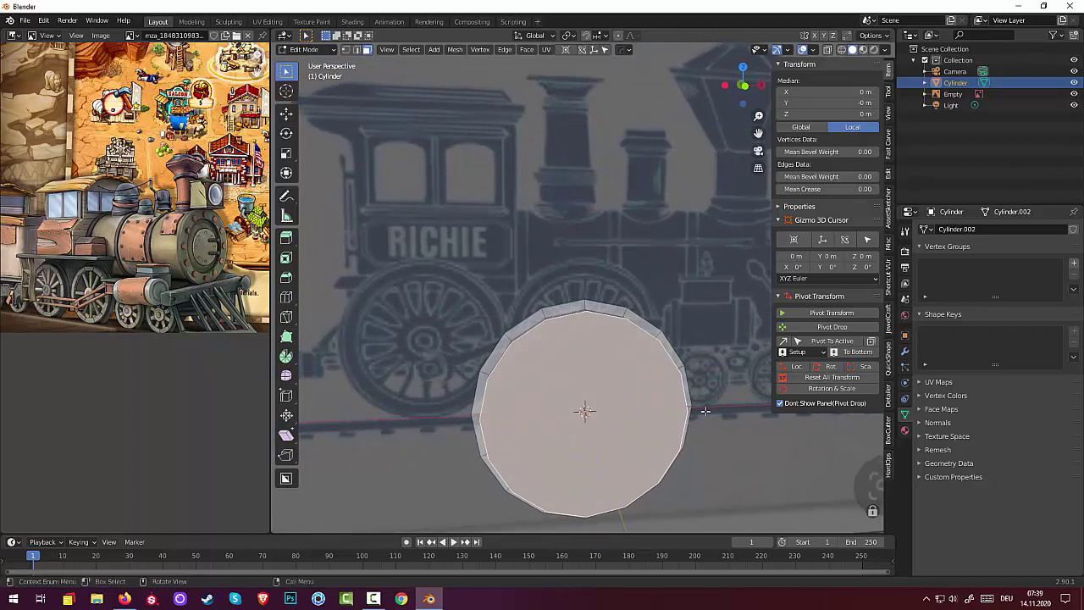
{"action": "key", "text": "i"}
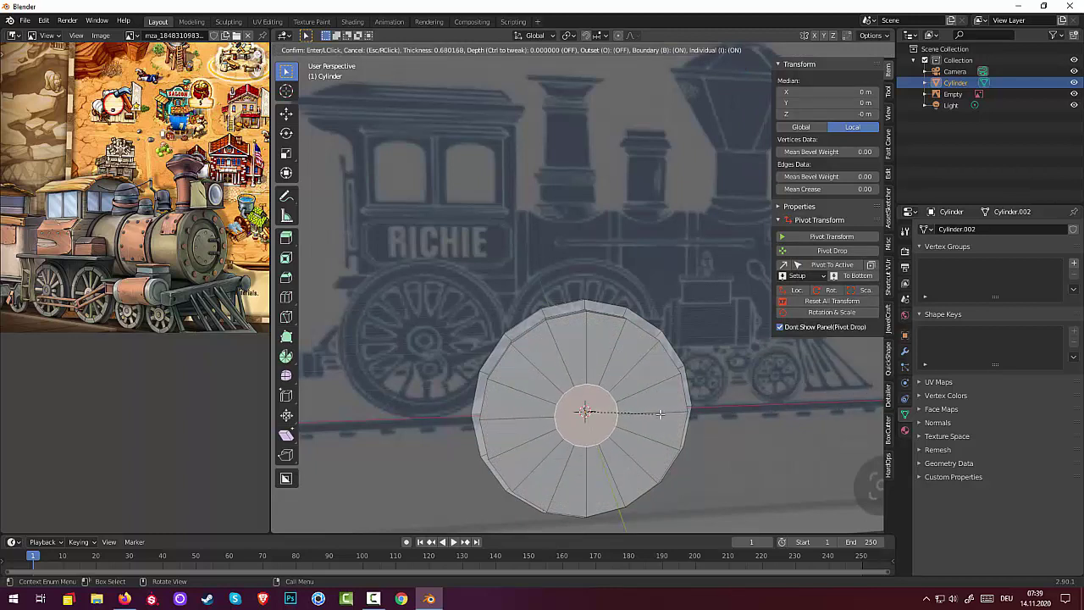
Step: Finish the central hub inset and select the ring of faces around it
{"action": "left_click", "coordinate": [660, 414]}
{"action": "mouse_move", "coordinate": [660, 414]}
{"action": "middle_mouse_down"}
{"action": "mouse_move", "coordinate": [697, 426]}
{"action": "mouse_move", "coordinate": [660, 413]}
{"action": "middle_mouse_up"}
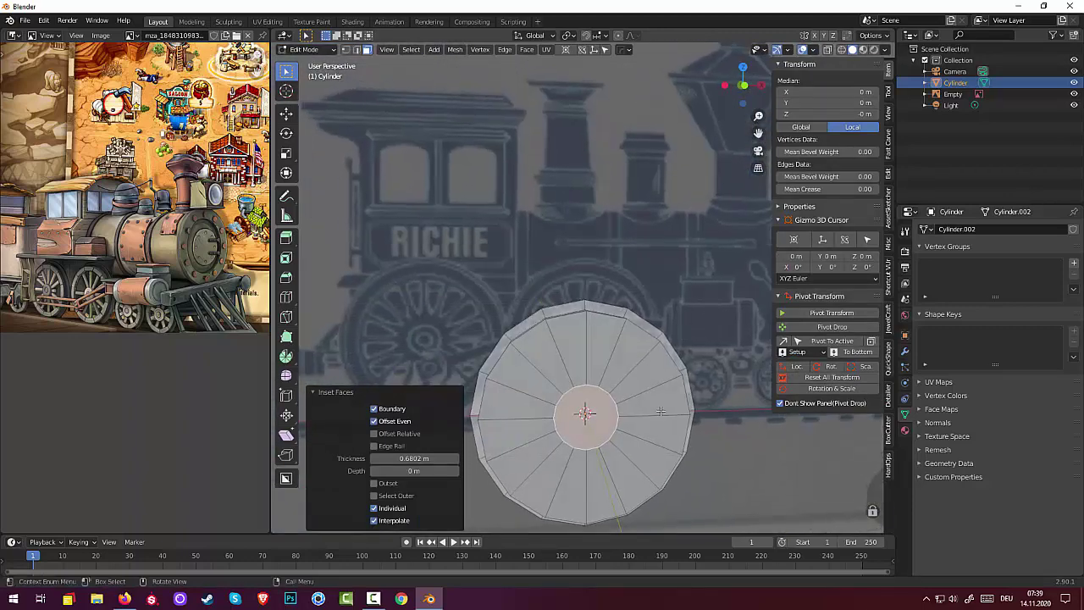
{"action": "left_click", "coordinate": [548, 364]}
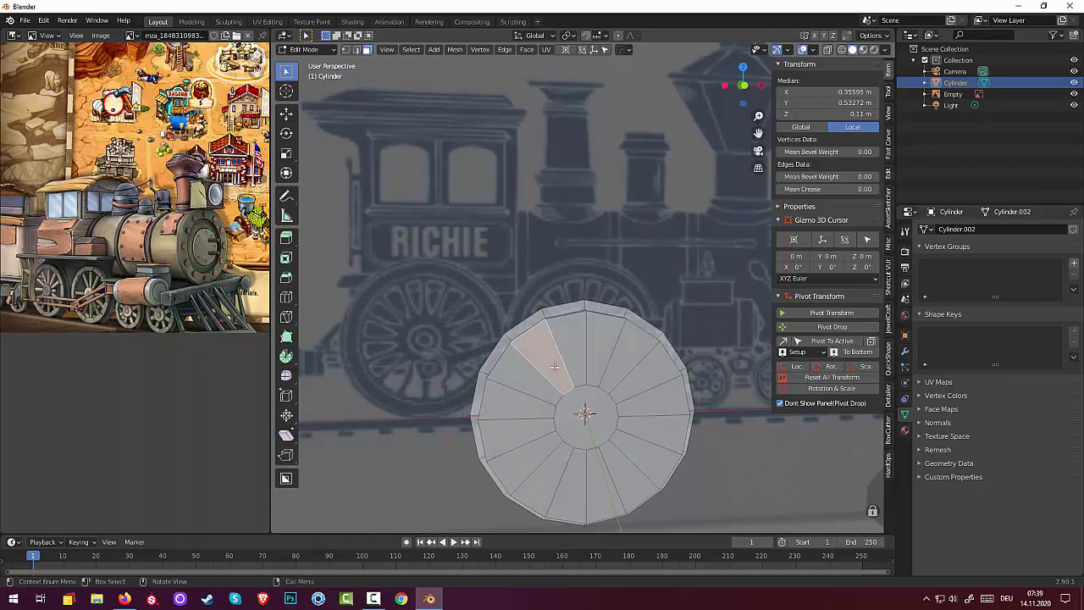
{"action": "left_click", "coordinate": [585, 362], "text": "shift"}
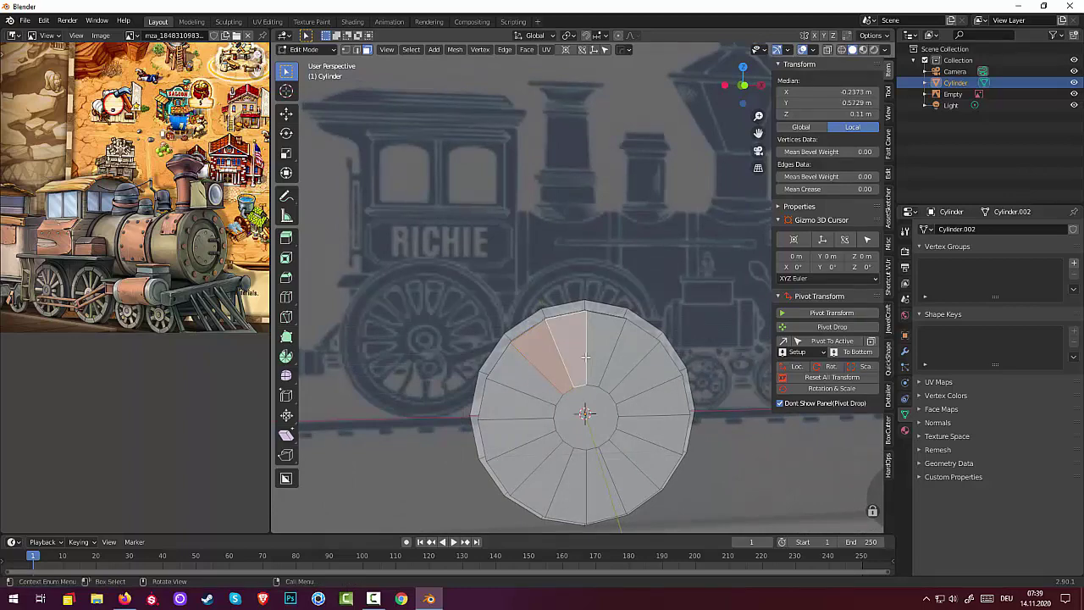
{"action": "left_click", "coordinate": [586, 357], "text": "alt"}
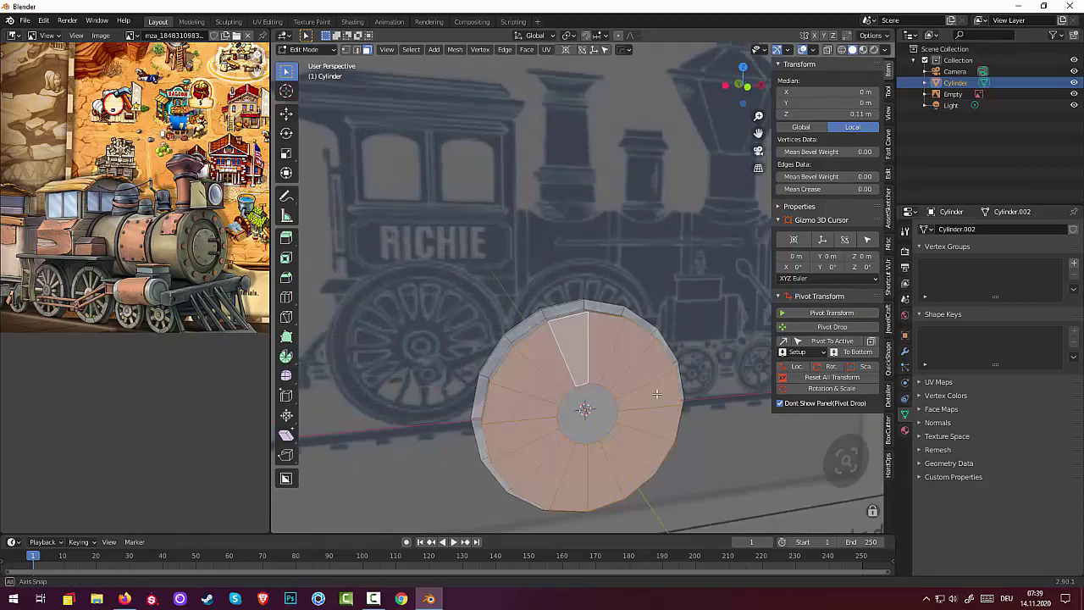
{"action": "mouse_move", "coordinate": [585, 358]}
{"action": "middle_mouse_down"}
{"action": "mouse_move", "coordinate": [684, 390]}
{"action": "mouse_move", "coordinate": [625, 385]}
{"action": "middle_mouse_up"}
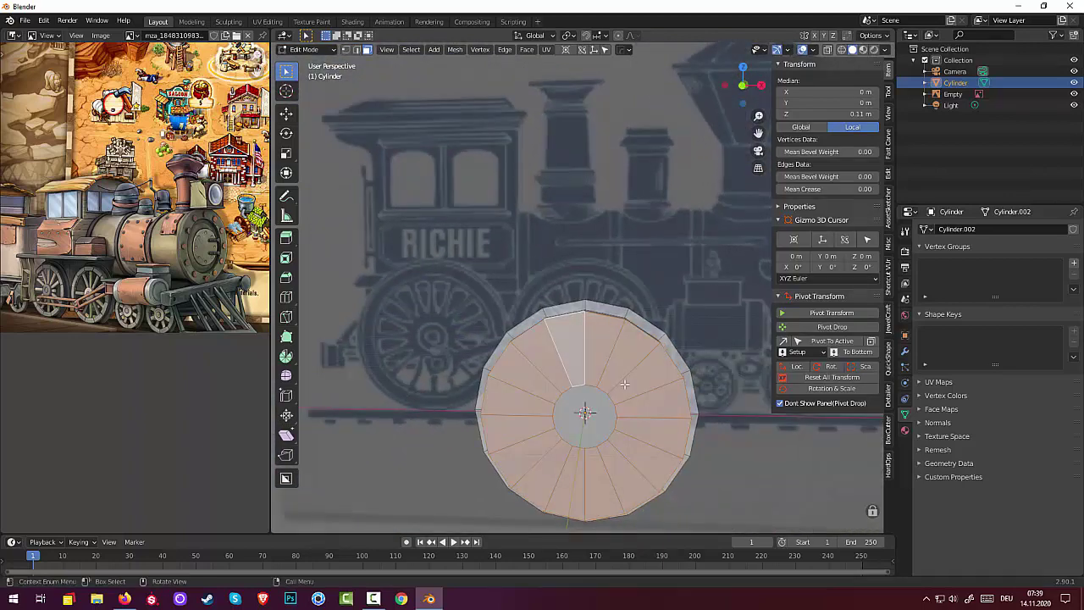
Step: Start a loop cut through the outer ring and slide it toward the hub
{"action": "left_click", "coordinate": [624, 376]}
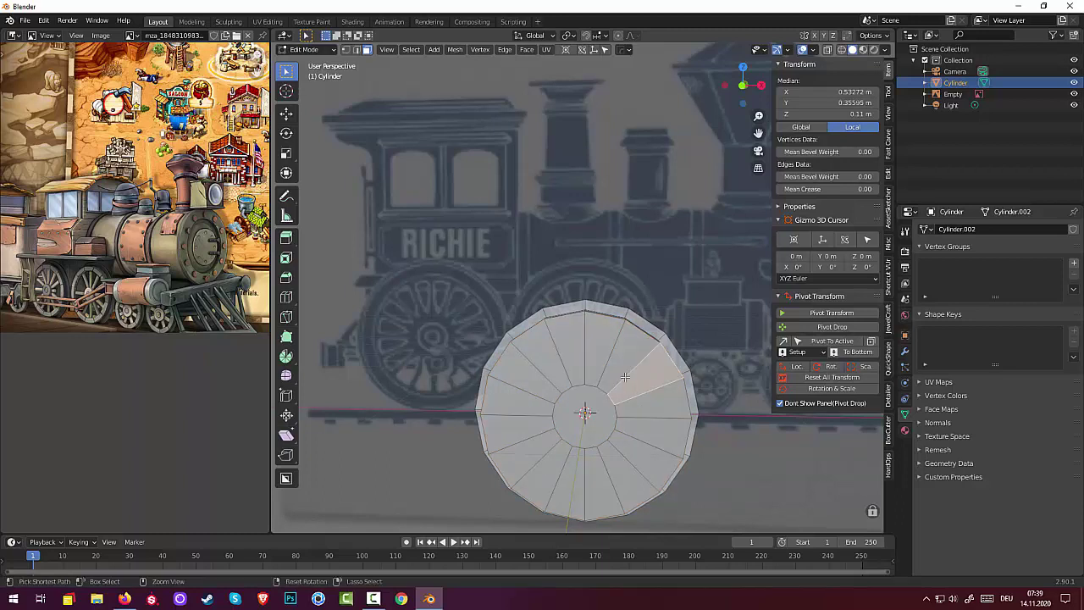
{"action": "key", "text": "ctrl+r"}
{"action": "left_click", "coordinate": [624, 376]}
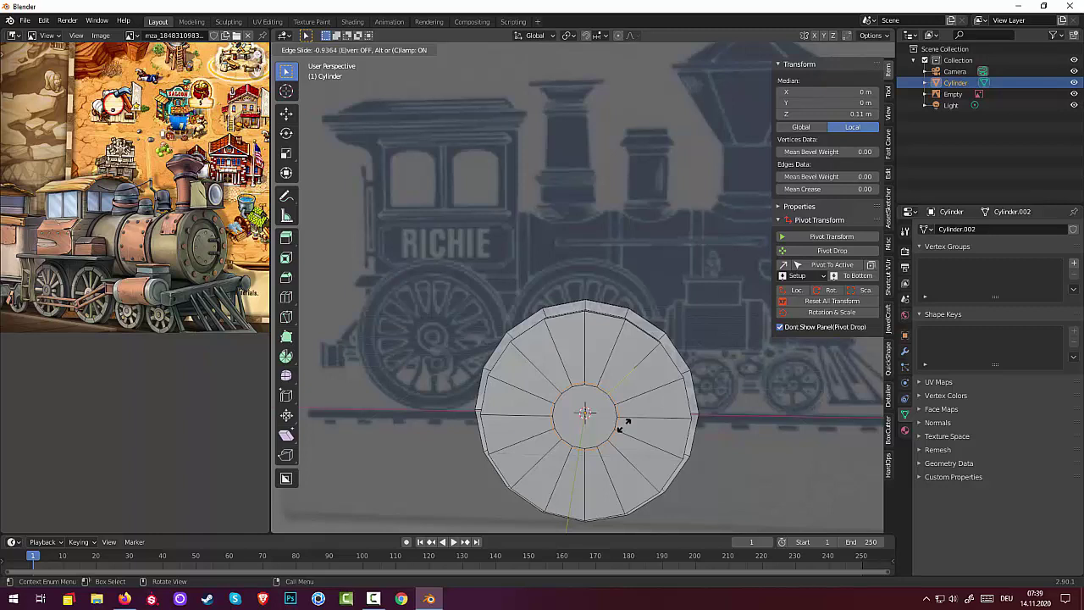
Step: Confirm the edge ring beside the hub, then try edge and face-ring selections
{"action": "left_click", "coordinate": [625, 423]}
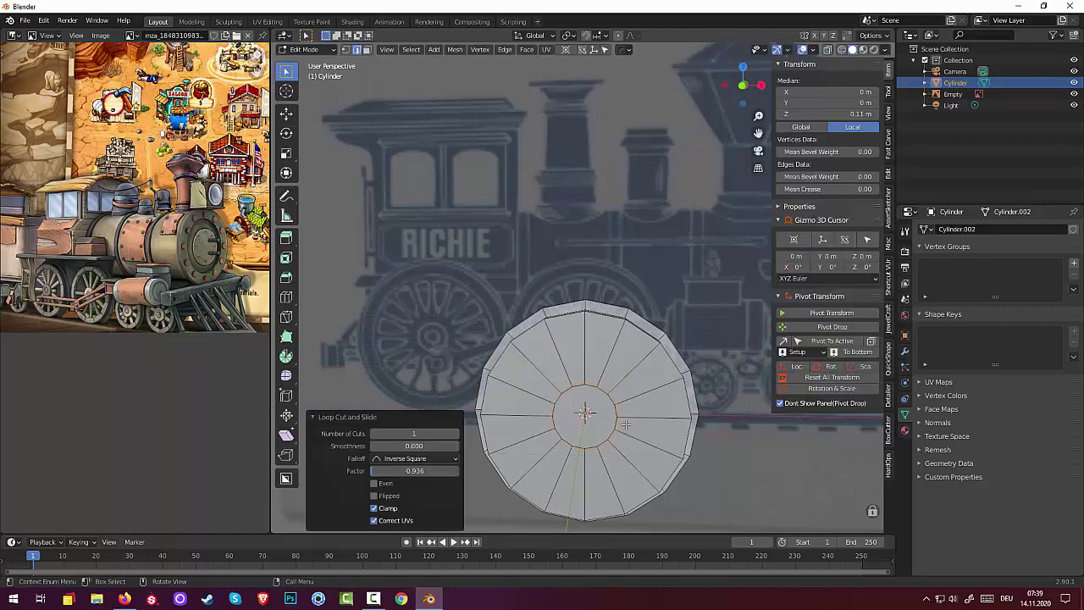
{"action": "left_click", "coordinate": [631, 381]}
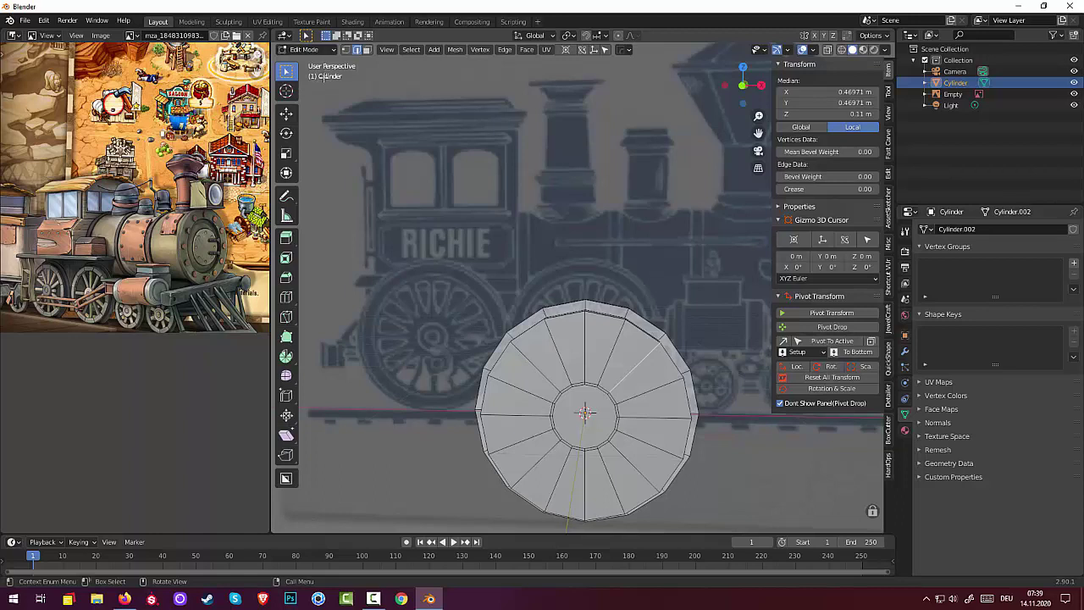
{"action": "key", "text": "alt+a"}
{"action": "left_click", "coordinate": [593, 343]}
{"action": "left_click", "coordinate": [610, 350], "text": "alt"}
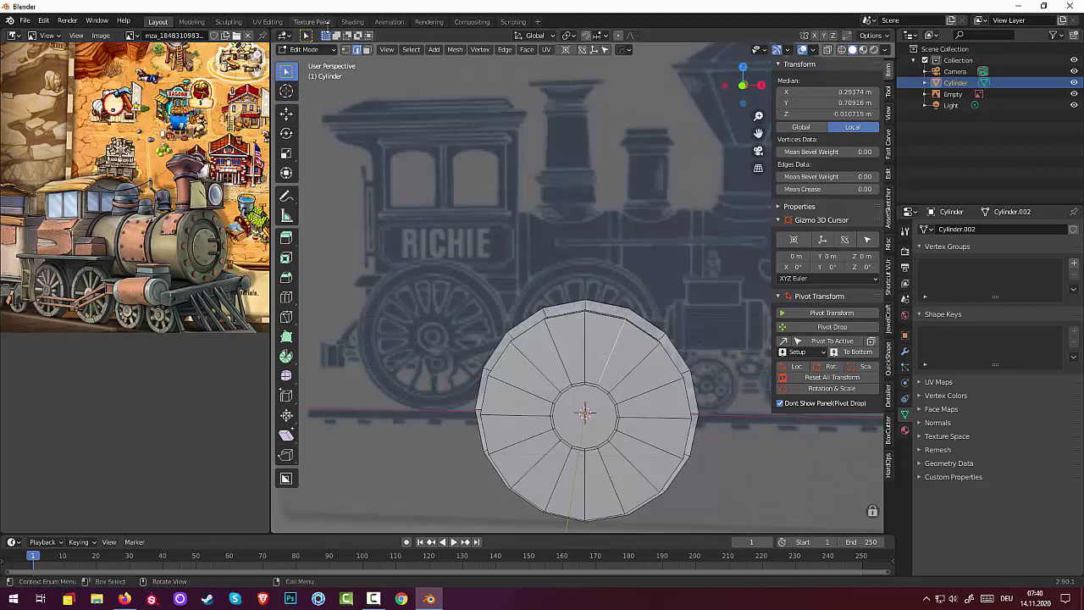
{"action": "key", "text": "alt+a"}
{"action": "left_click", "coordinate": [584, 365]}
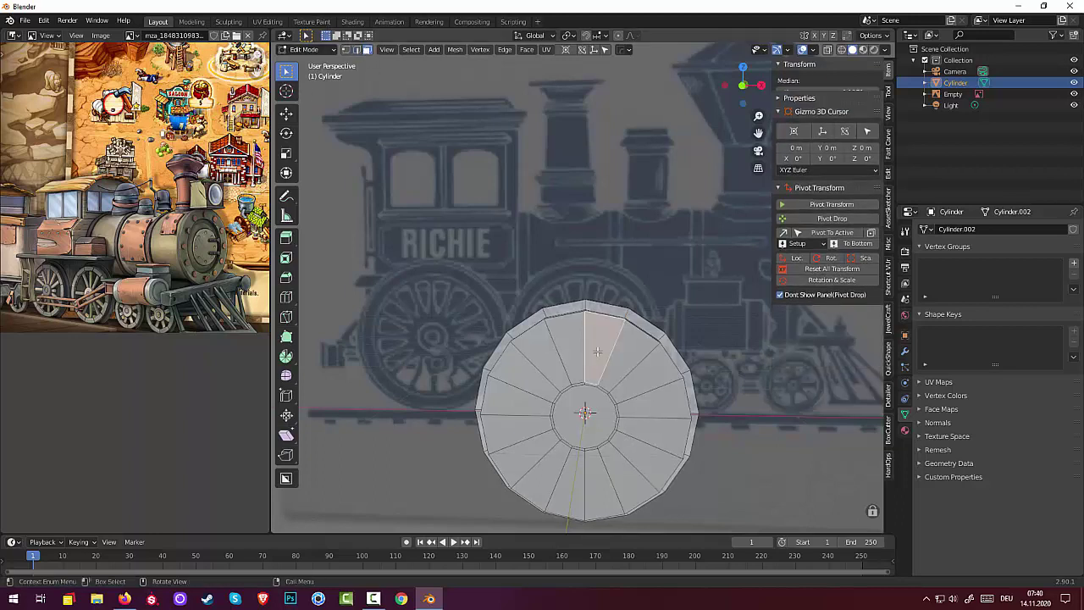
{"action": "key", "text": "alt+a"}
{"action": "left_click", "coordinate": [609, 359], "text": "alt"}
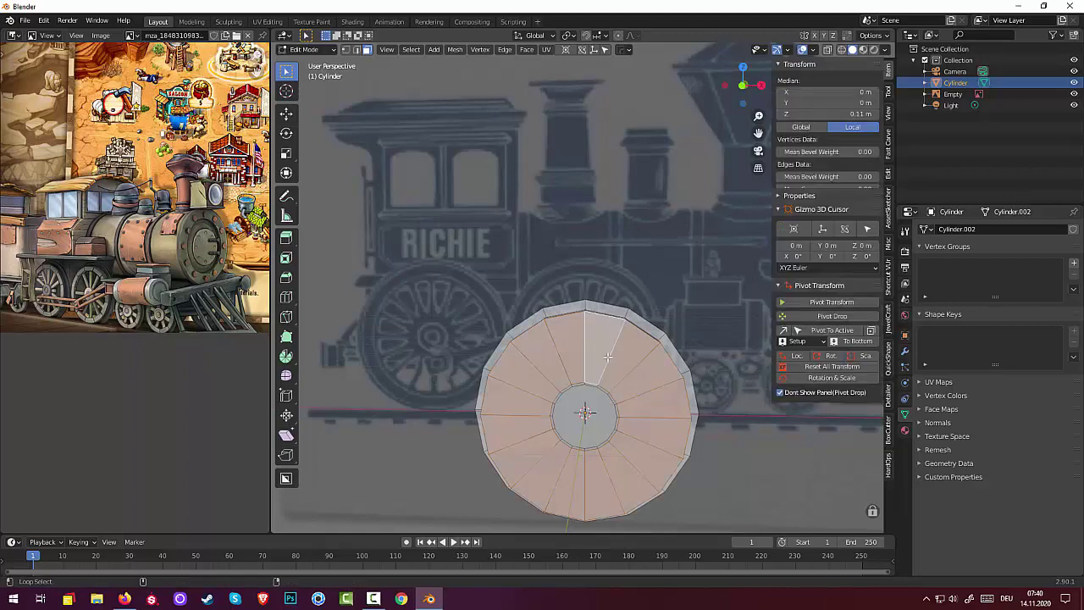
Step: Cut a new cap ring, slide it to -0.956 near the centre, and select it
{"action": "middle_click_drag", "start_coordinate": [611, 366], "coordinate": [857, 388]}
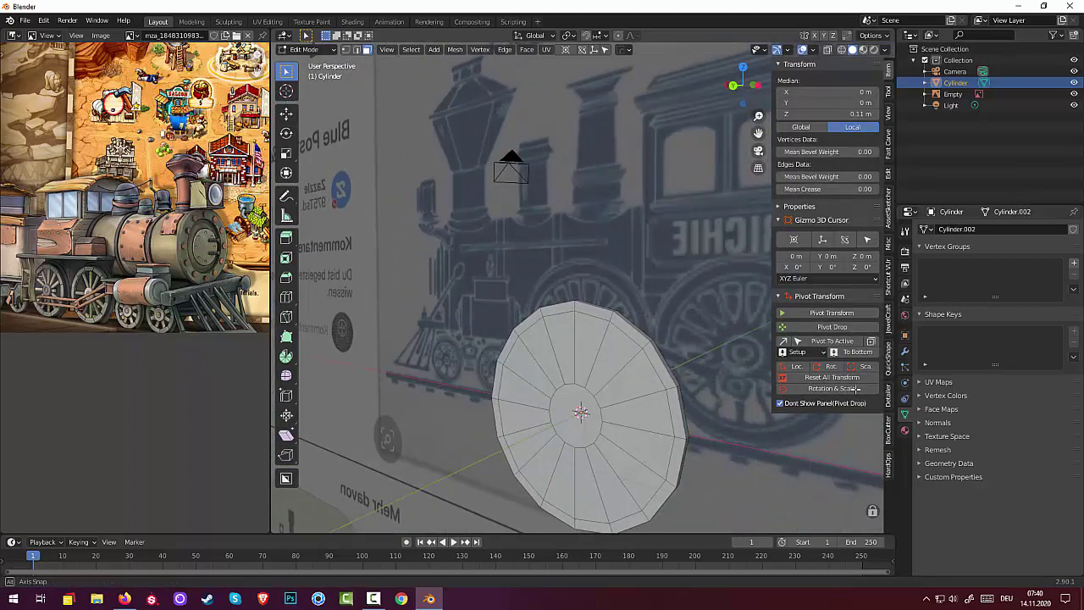
{"action": "middle_click_drag", "start_coordinate": [856, 388], "coordinate": [291, 397]}
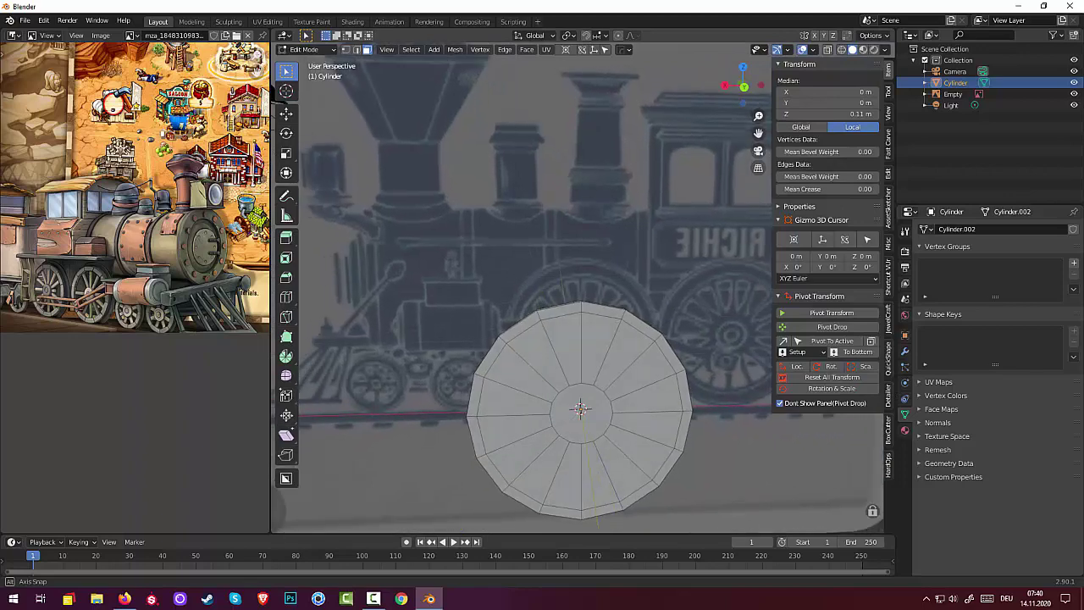
{"action": "mouse_move", "coordinate": [302, 124]}
{"action": "middle_mouse_down"}
{"action": "mouse_move", "coordinate": [508, 381]}
{"action": "mouse_move", "coordinate": [718, 385]}
{"action": "mouse_move", "coordinate": [642, 393]}
{"action": "middle_mouse_up"}
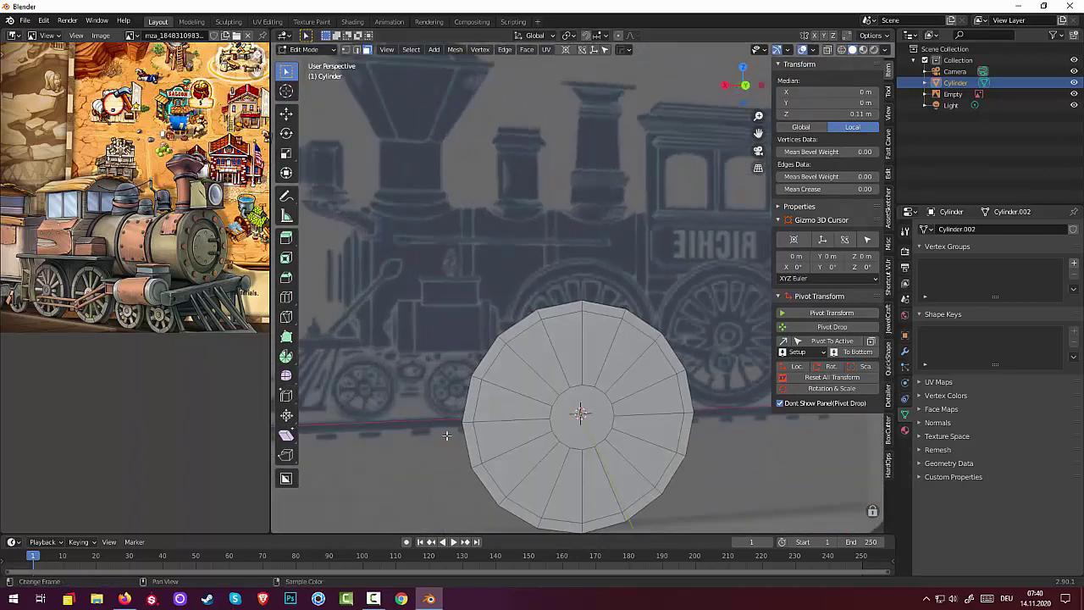
{"action": "left_click", "coordinate": [638, 384]}
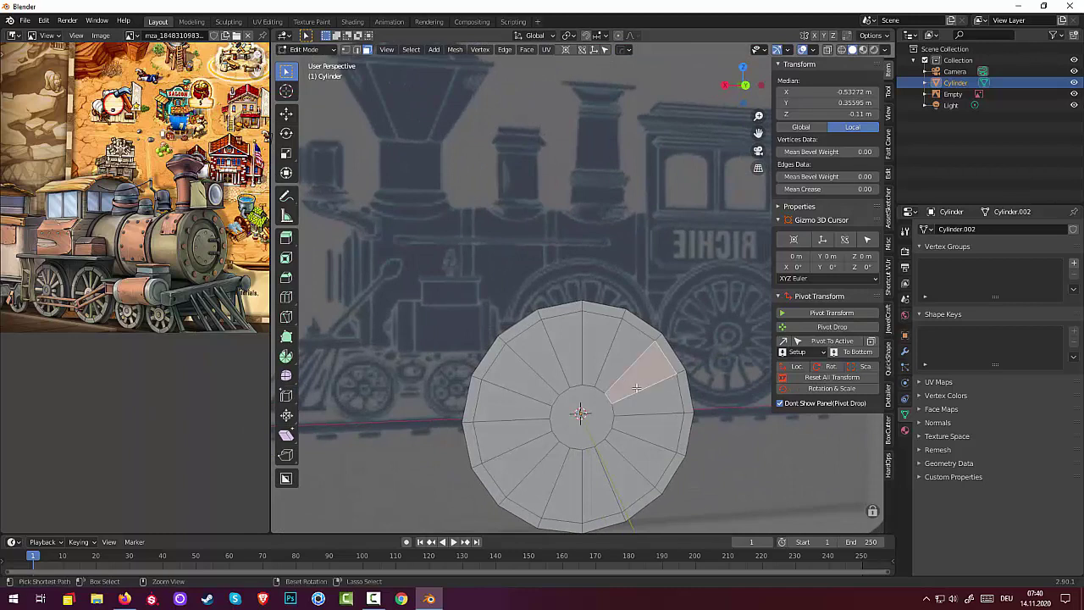
{"action": "key", "text": "ctrl+r"}
{"action": "left_click", "coordinate": [636, 385]}
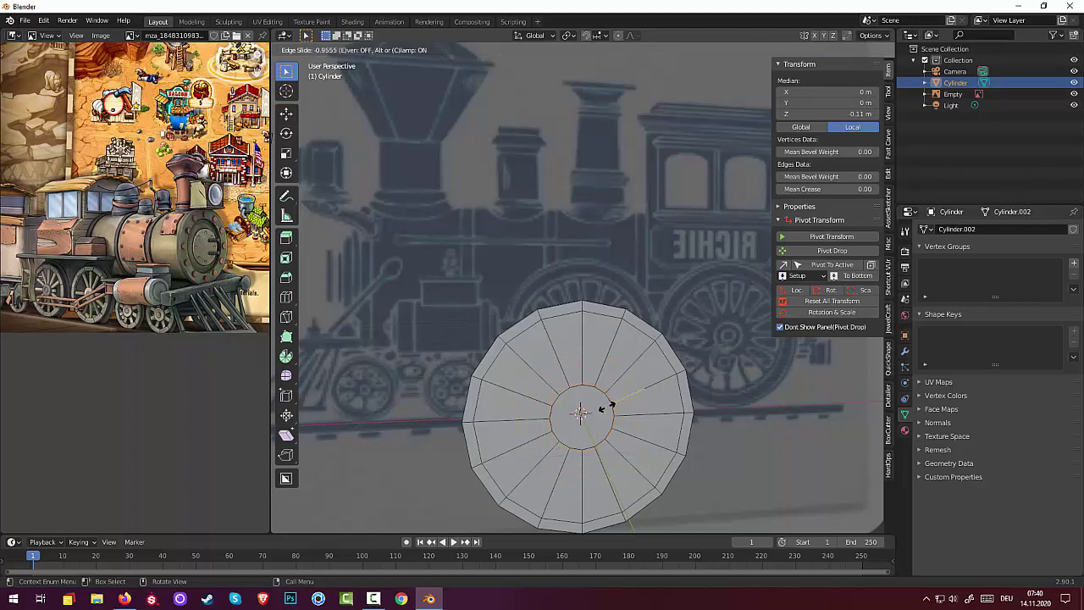
{"action": "left_click", "coordinate": [608, 407]}
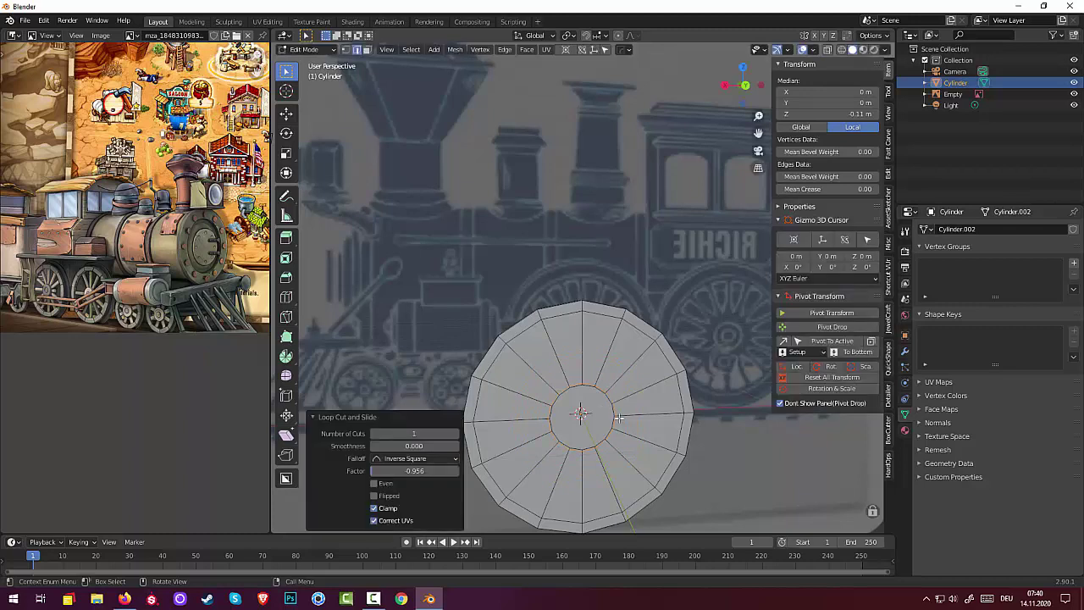
{"action": "left_click", "coordinate": [612, 412]}
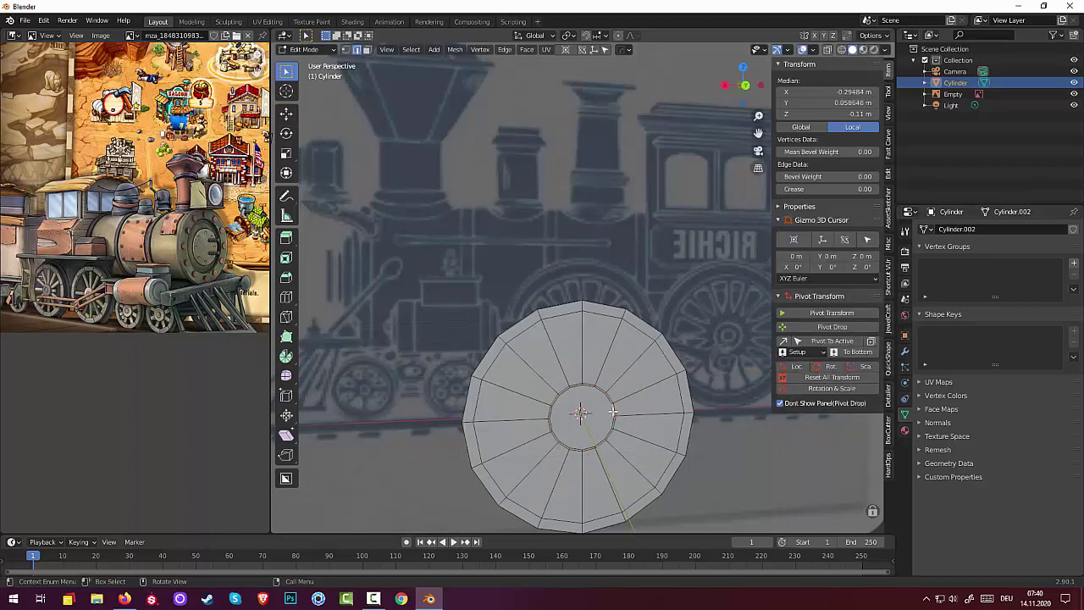
{"action": "left_click", "coordinate": [612, 413], "text": "alt"}
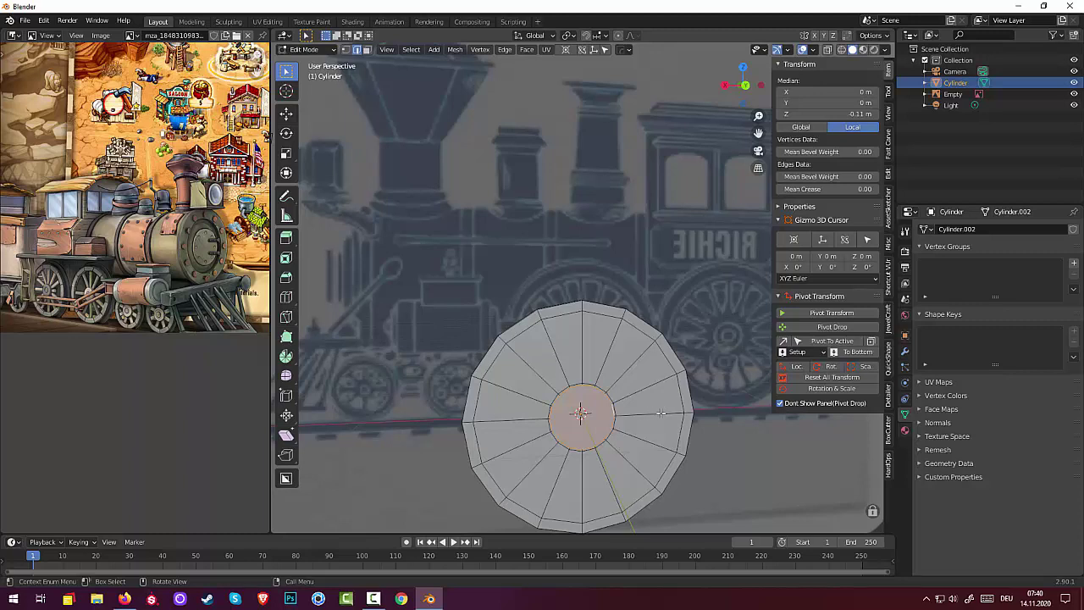
Step: Scale the inner loop to 0.461 and the innermost ring to 0.457
{"action": "key", "text": "s"}
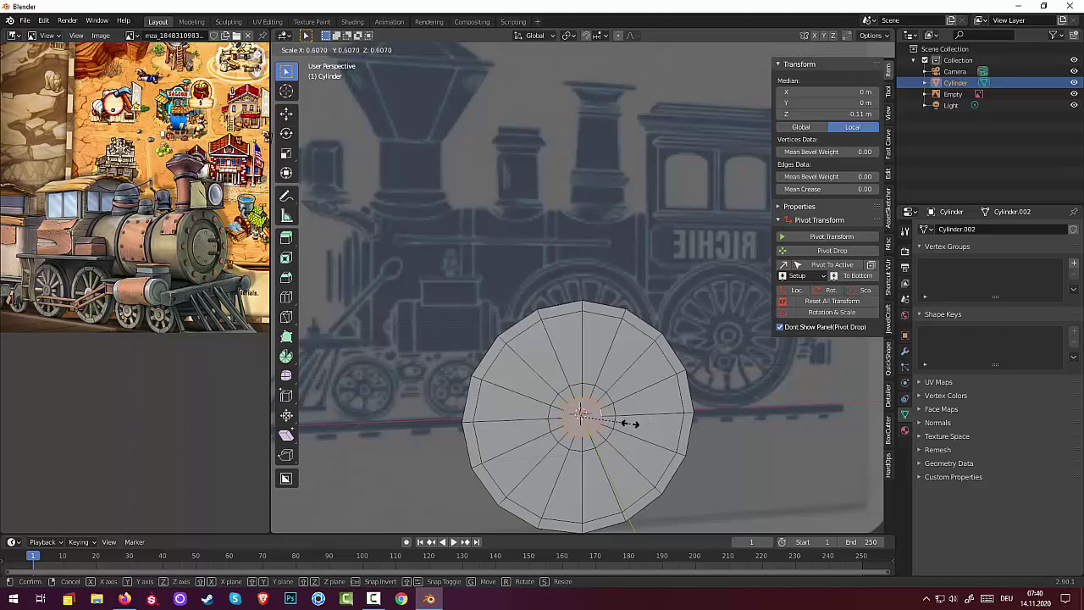
{"action": "left_click", "coordinate": [619, 426]}
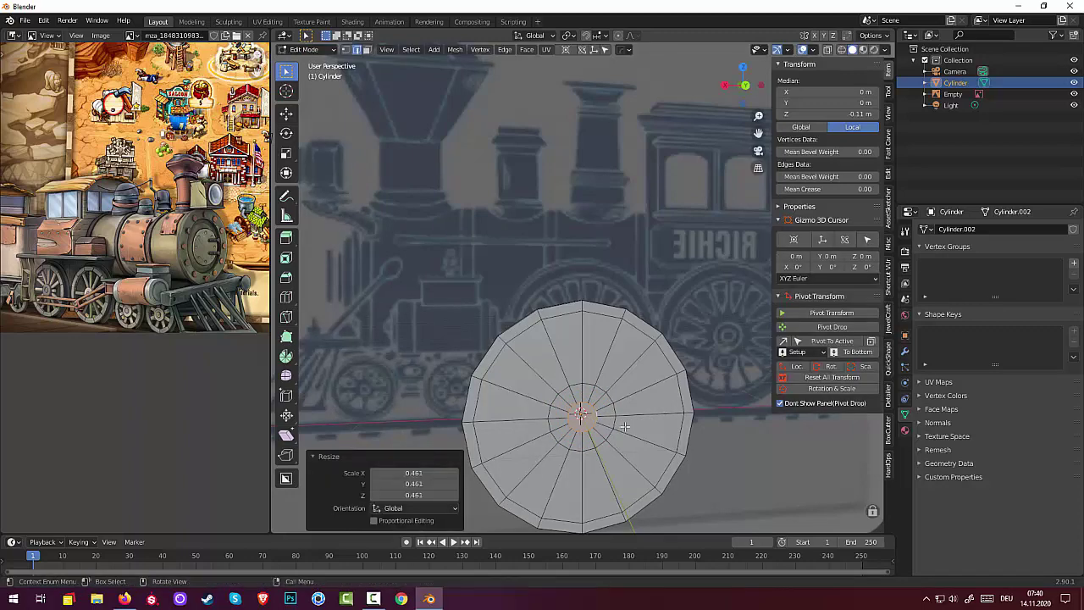
{"action": "mouse_move", "coordinate": [618, 426]}
{"action": "middle_mouse_down"}
{"action": "mouse_move", "coordinate": [409, 420]}
{"action": "mouse_move", "coordinate": [608, 389]}
{"action": "middle_mouse_up"}
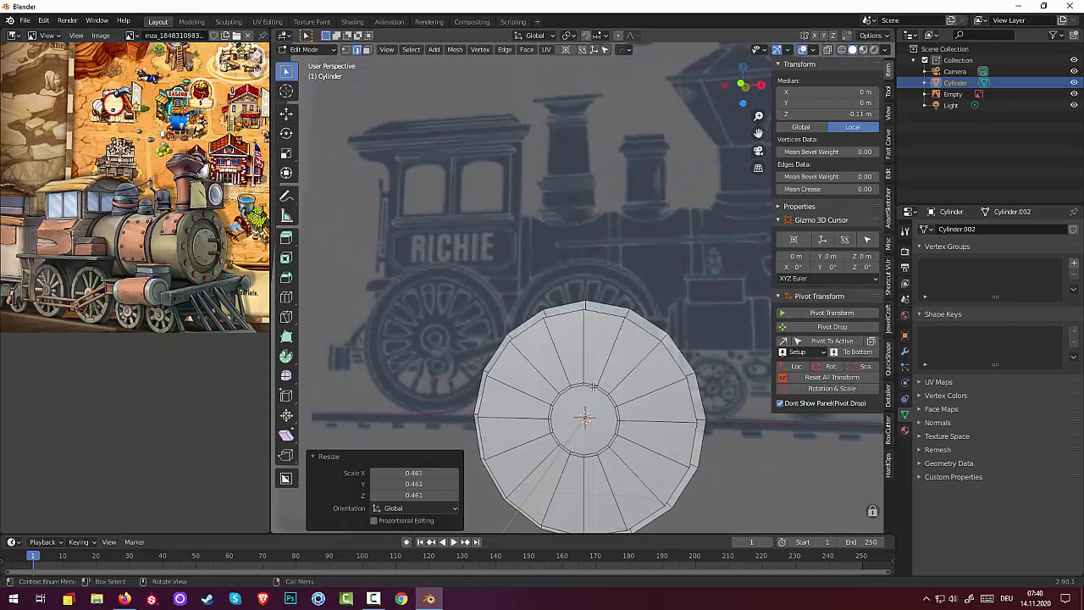
{"action": "left_click", "coordinate": [596, 395]}
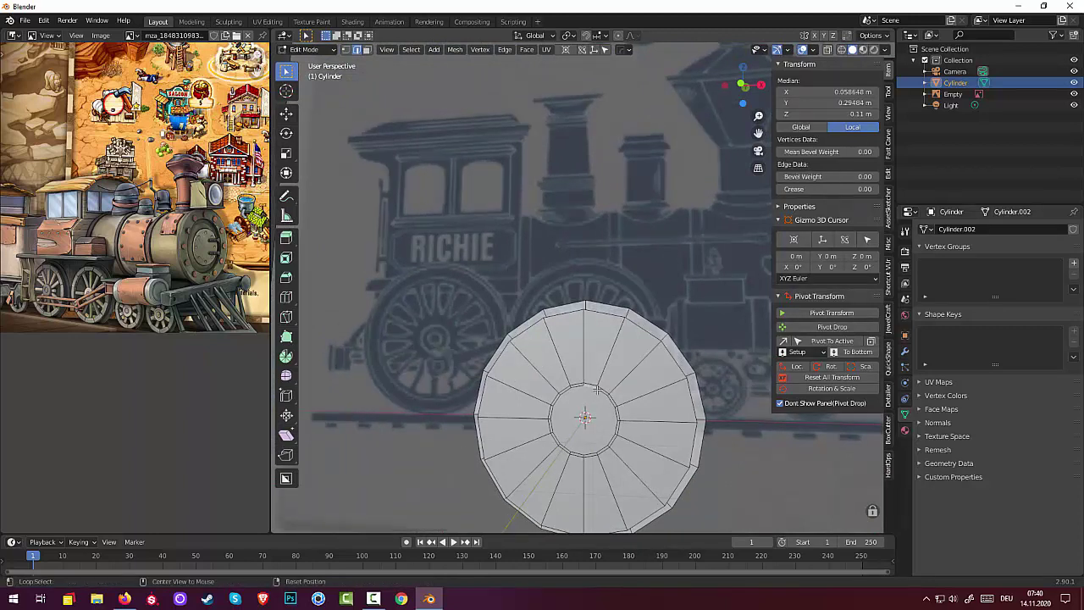
{"action": "left_click", "coordinate": [598, 390], "text": "alt"}
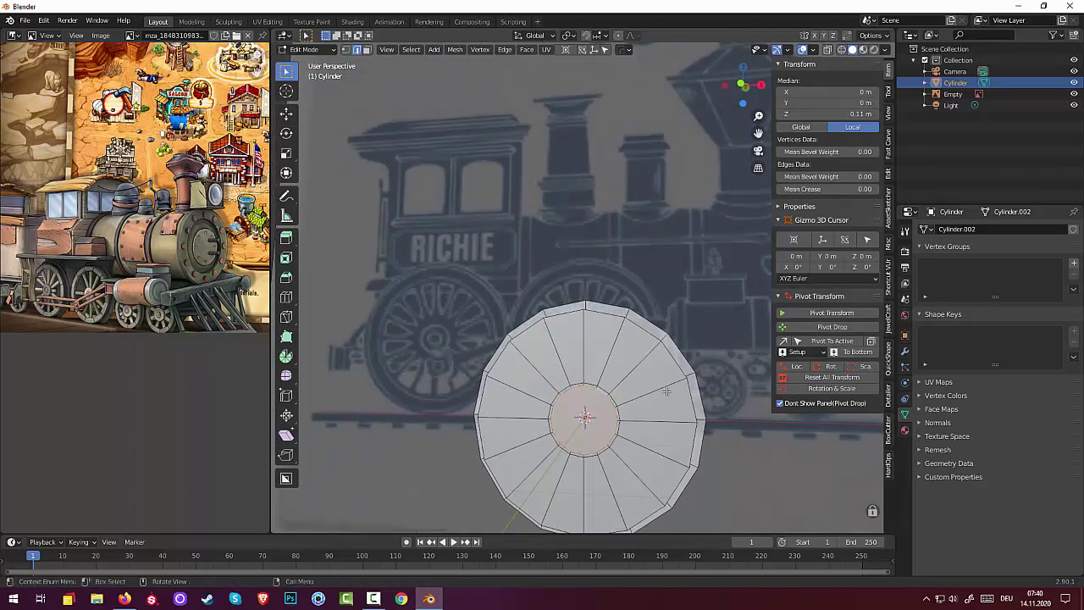
{"action": "key", "text": "s"}
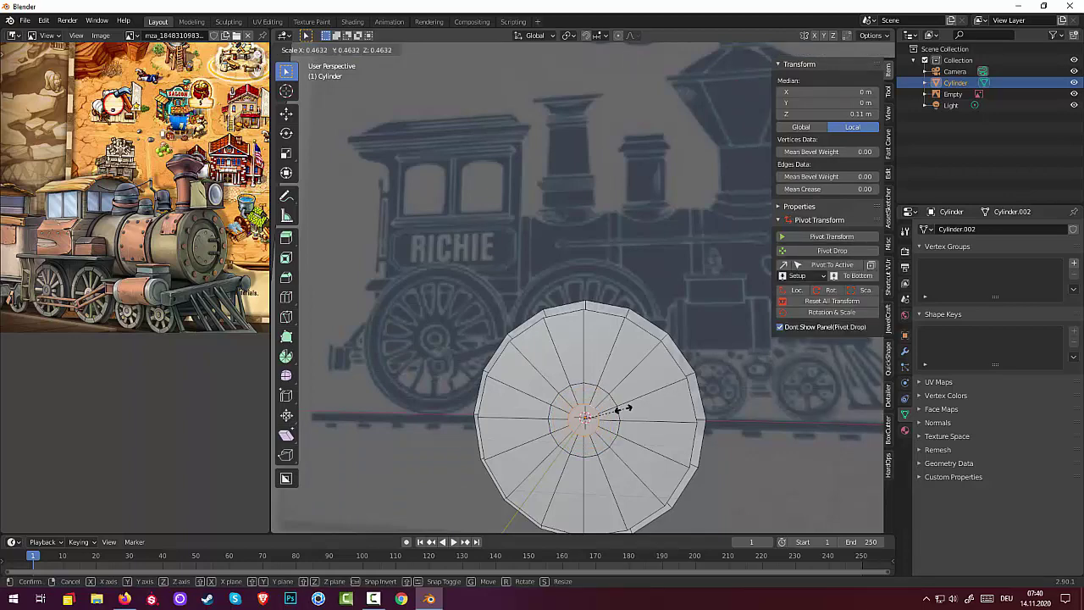
{"action": "left_click", "coordinate": [626, 408]}
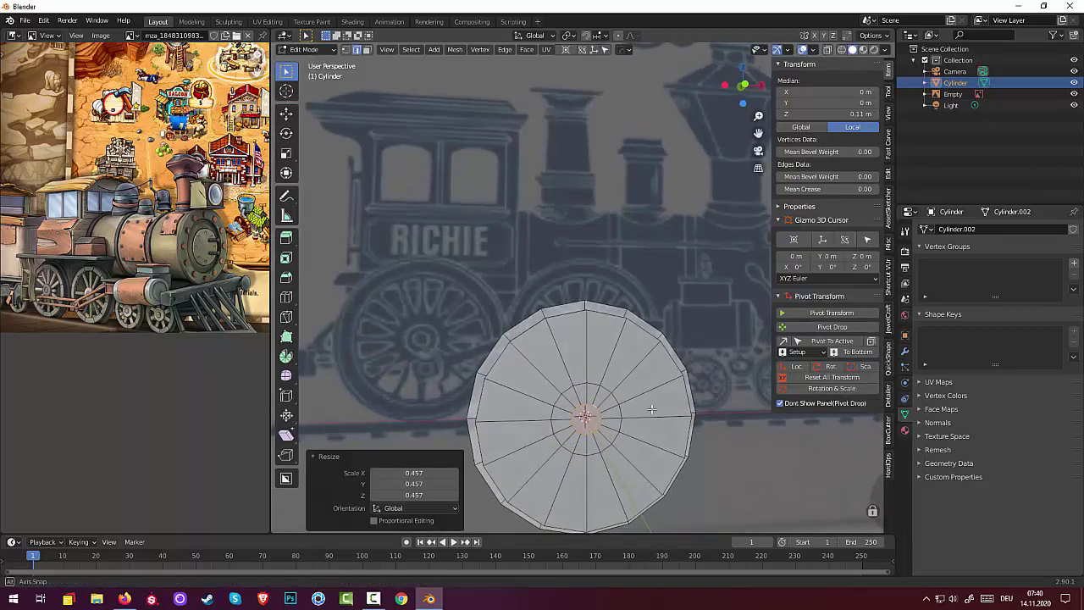
{"action": "middle_click_drag", "start_coordinate": [633, 408], "coordinate": [604, 370]}
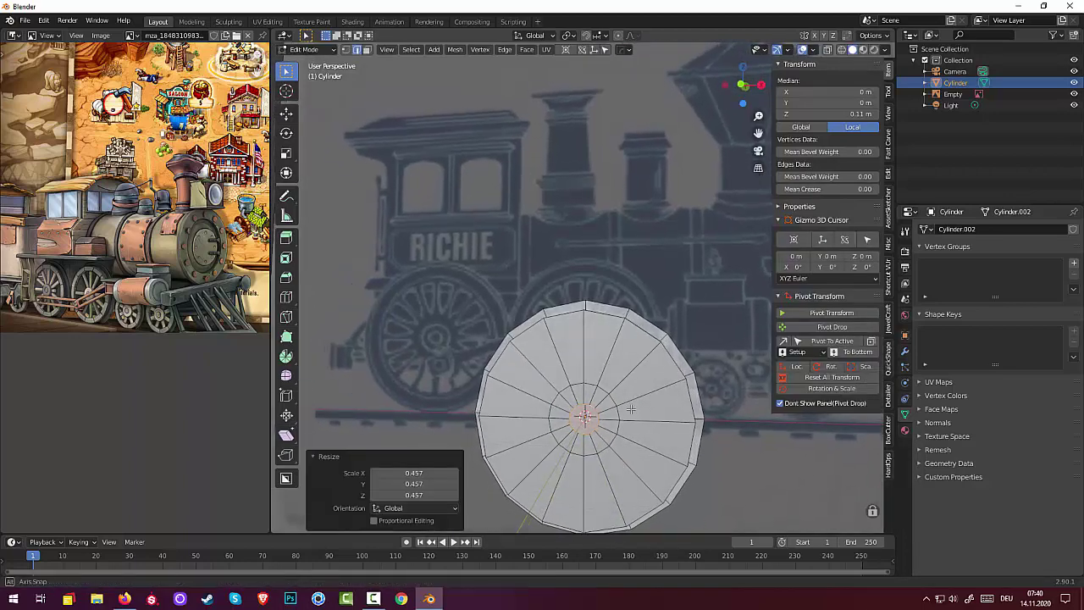
{"action": "left_click", "coordinate": [600, 347]}
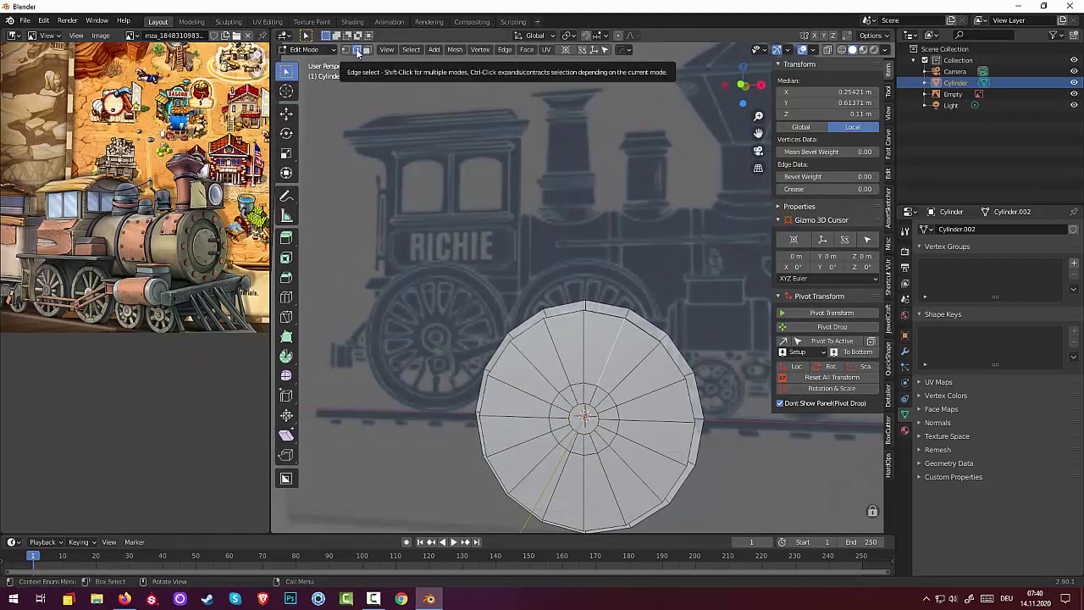
Step: In face select mode, select the ring of wedge faces on the cap
{"action": "left_click", "coordinate": [367, 50]}
{"action": "left_click", "coordinate": [570, 356]}
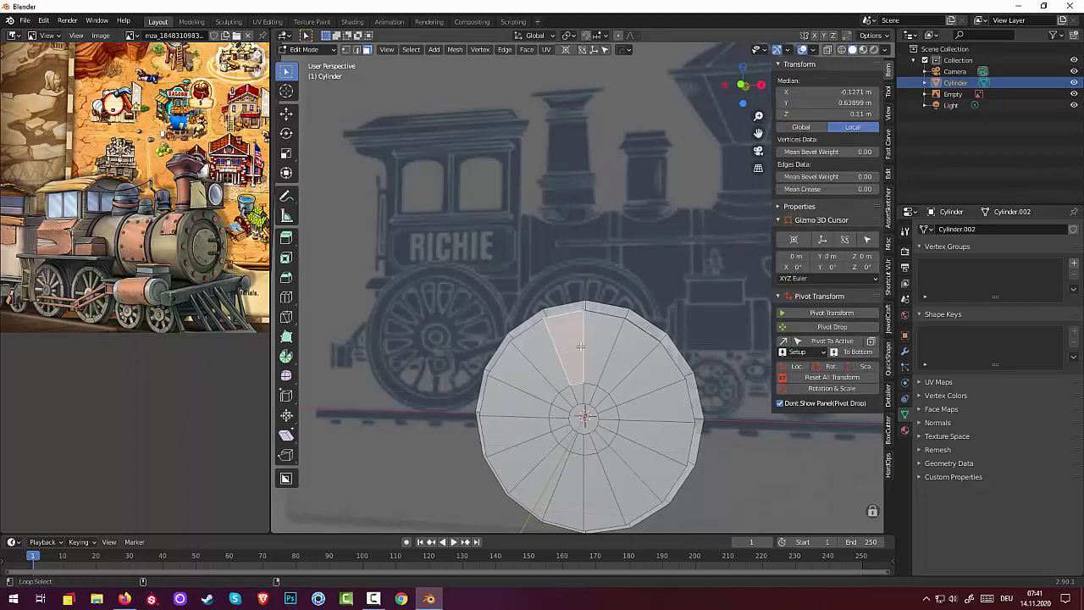
{"action": "key", "text": "alt+a"}
{"action": "left_click", "coordinate": [583, 347], "text": "alt"}
{"action": "middle_click_drag", "start_coordinate": [585, 350], "coordinate": [649, 360]}
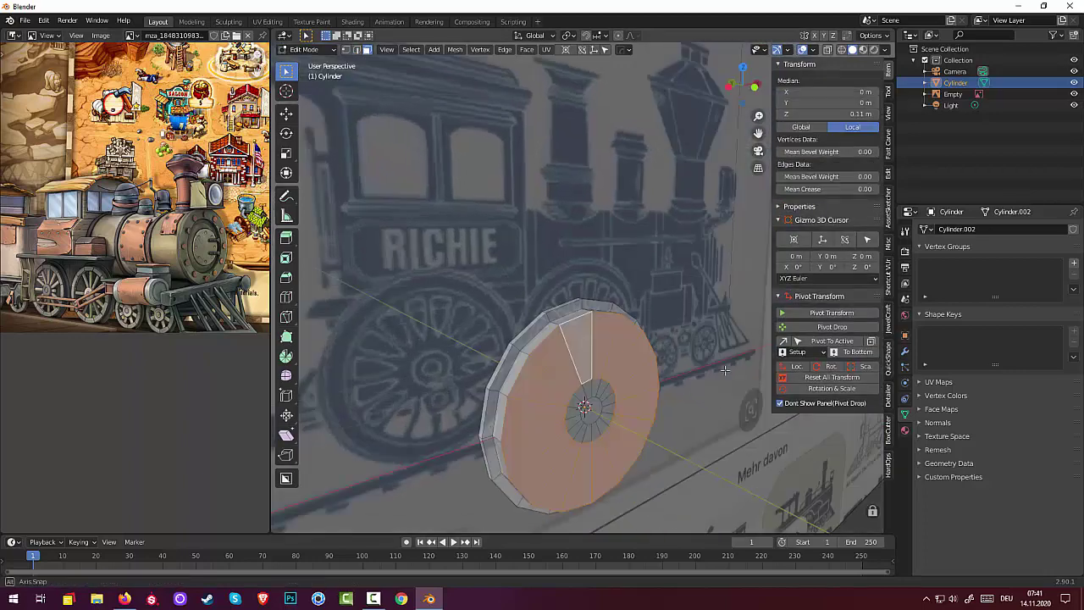
{"action": "key", "text": "alt+a"}
{"action": "left_click", "coordinate": [639, 359], "text": "alt"}
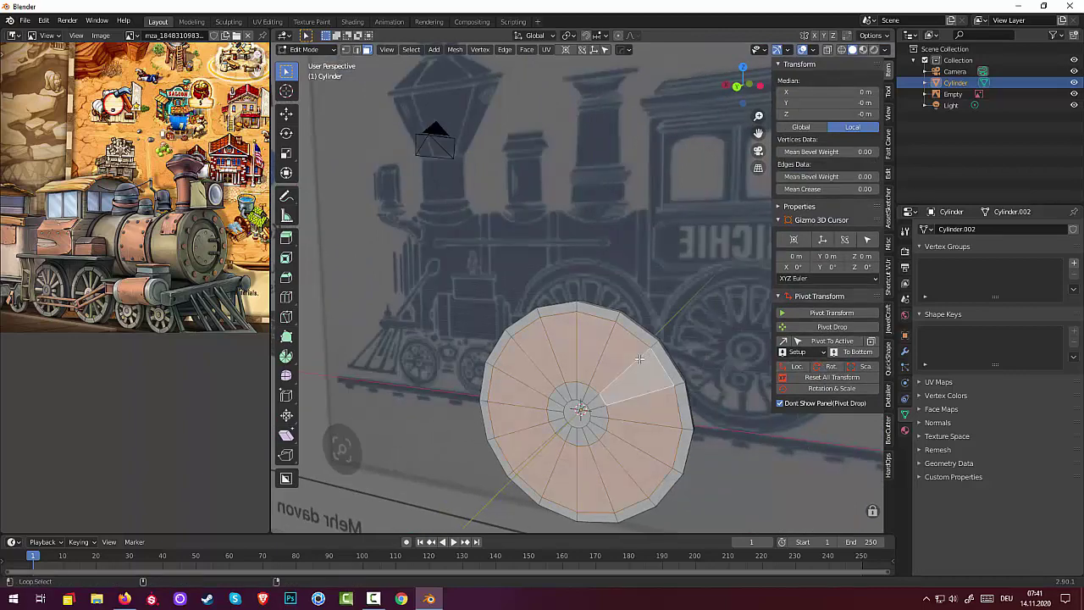
{"action": "mouse_move", "coordinate": [640, 359]}
{"action": "middle_mouse_down"}
{"action": "mouse_move", "coordinate": [439, 360]}
{"action": "mouse_move", "coordinate": [457, 370]}
{"action": "middle_mouse_up"}
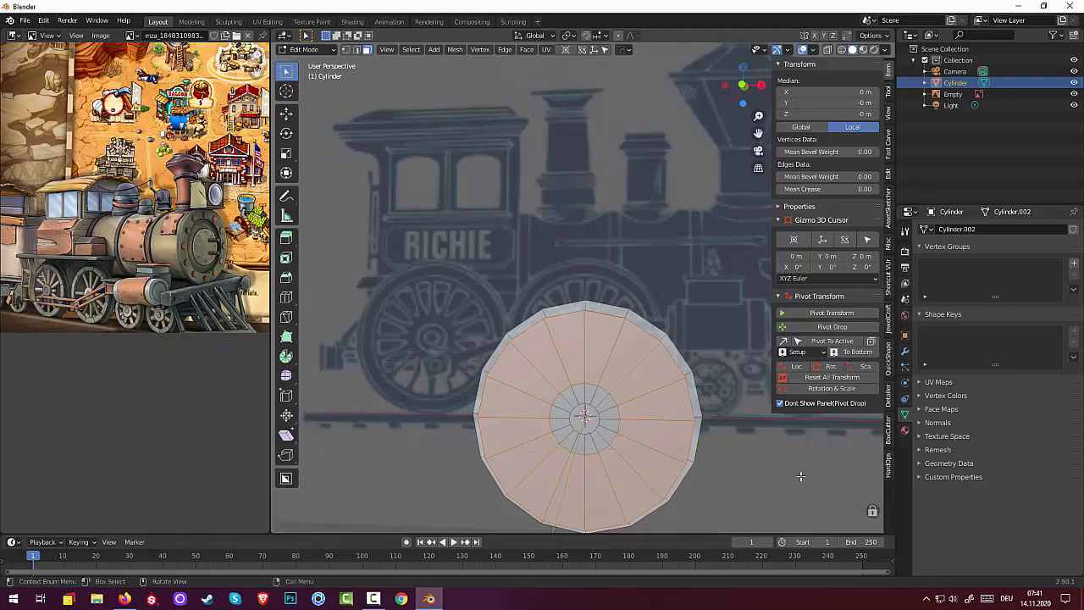
Step: Inset the wedge faces to leave a rim, then extrude them inward
{"action": "key", "text": "i"}
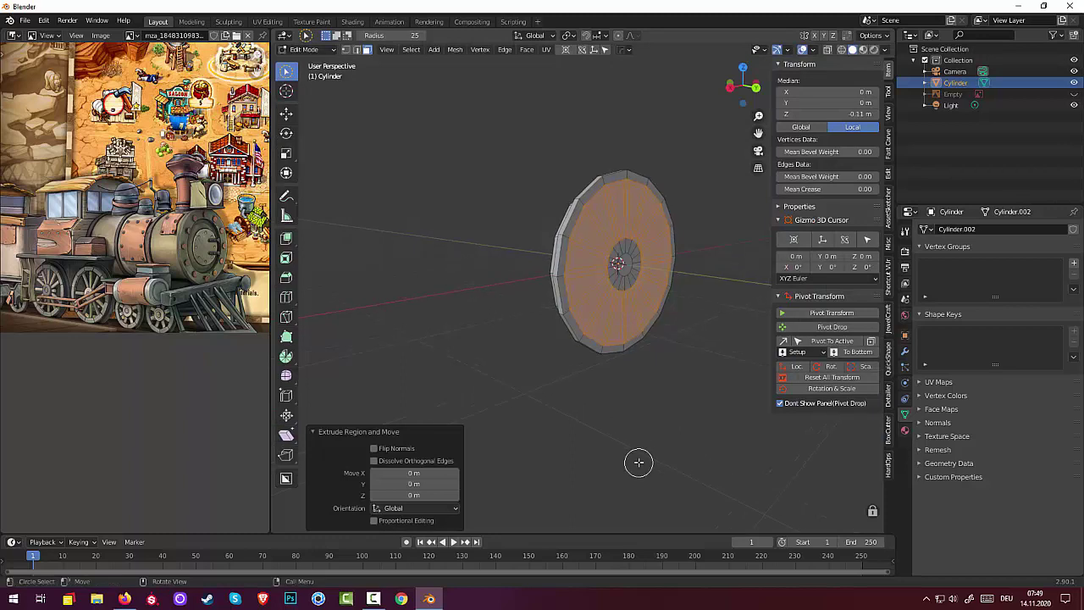
{"action": "key", "text": "e"}
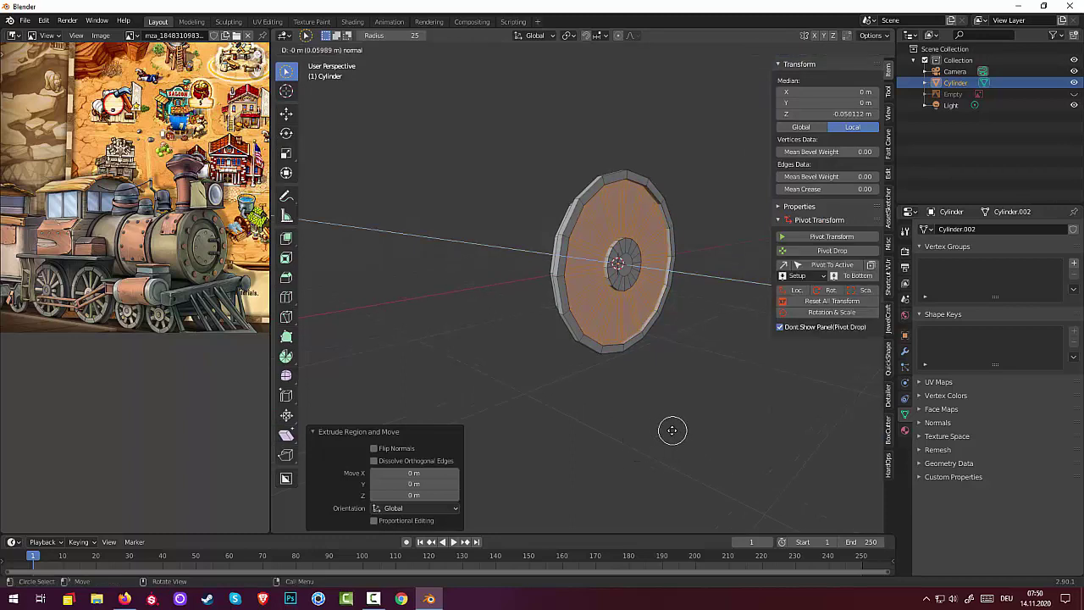
{"action": "right_click", "coordinate": [670, 428]}
{"action": "key", "text": "alt+a"}
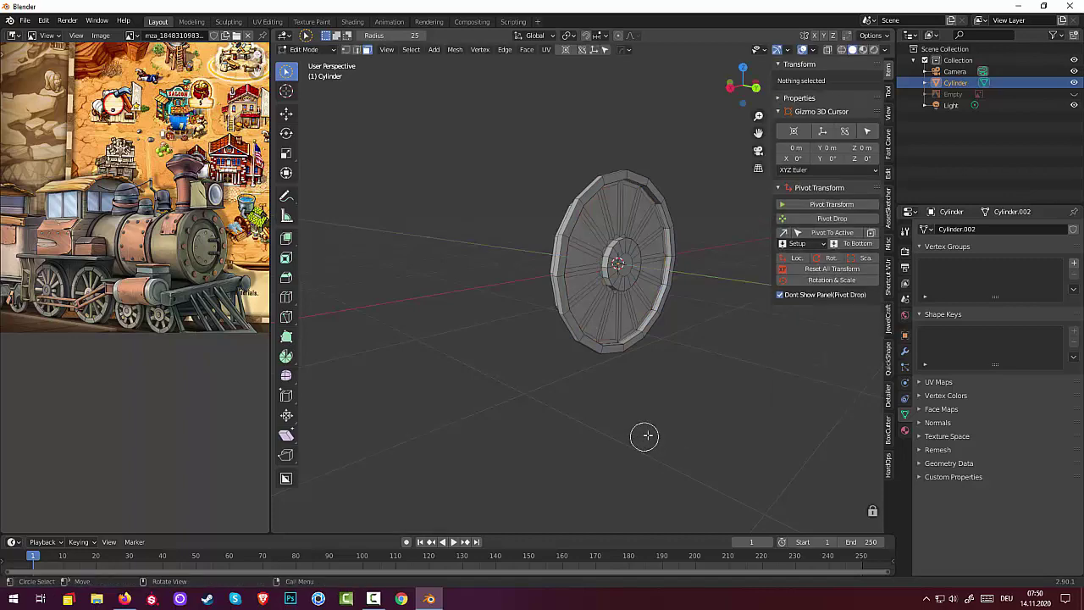
{"action": "mouse_move", "coordinate": [644, 436]}
{"action": "middle_mouse_down"}
{"action": "mouse_move", "coordinate": [597, 403]}
{"action": "mouse_move", "coordinate": [398, 401]}
{"action": "mouse_move", "coordinate": [593, 412]}
{"action": "middle_mouse_up"}
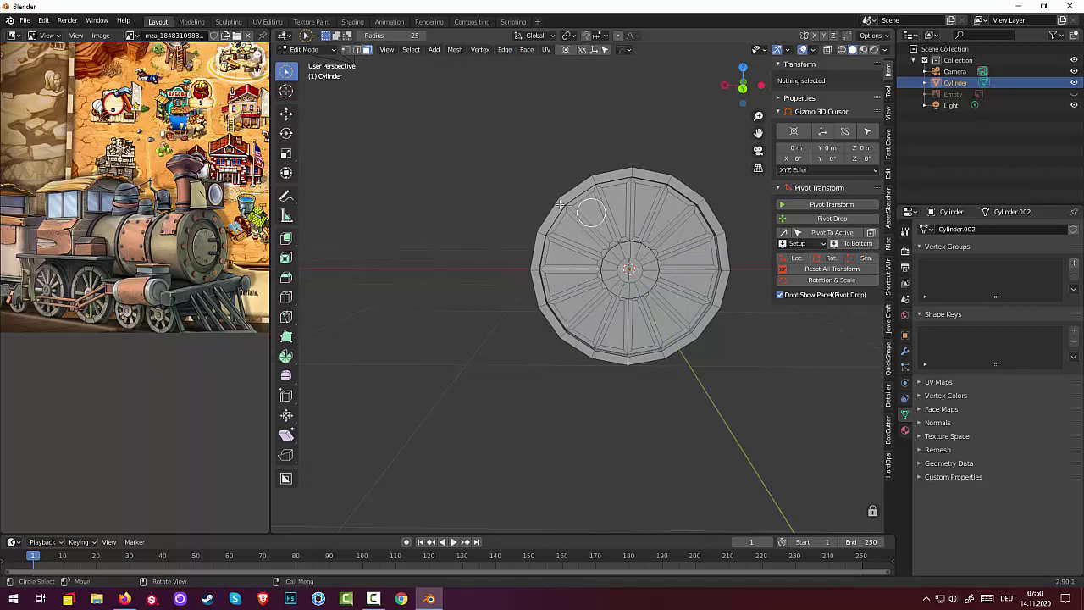
Step: Select the faces between two spokes and bridge them into a through-hole
{"action": "left_click", "coordinate": [287, 73]}
{"action": "left_click", "coordinate": [313, 75]}
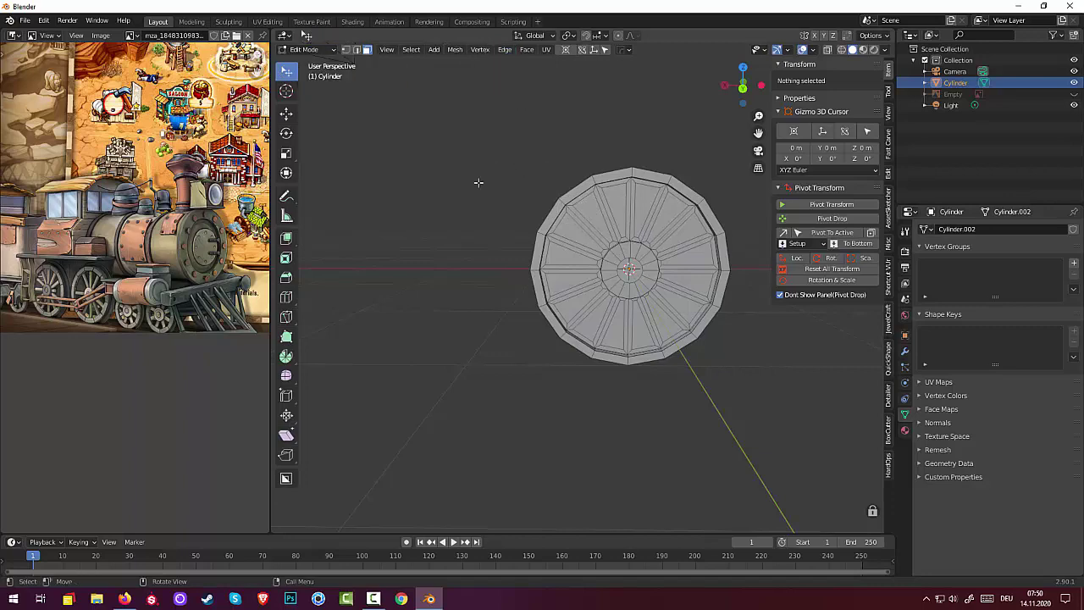
{"action": "left_click", "coordinate": [596, 216]}
{"action": "mouse_move", "coordinate": [597, 216]}
{"action": "middle_mouse_down"}
{"action": "mouse_move", "coordinate": [606, 231]}
{"action": "mouse_move", "coordinate": [434, 201]}
{"action": "middle_mouse_up"}
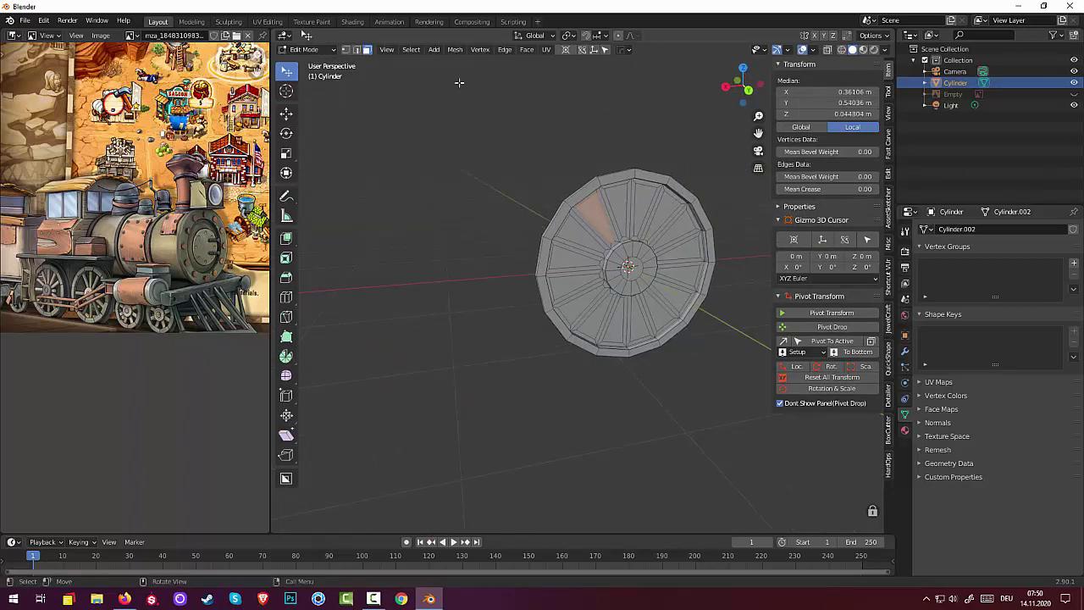
{"action": "left_click", "coordinate": [505, 49]}
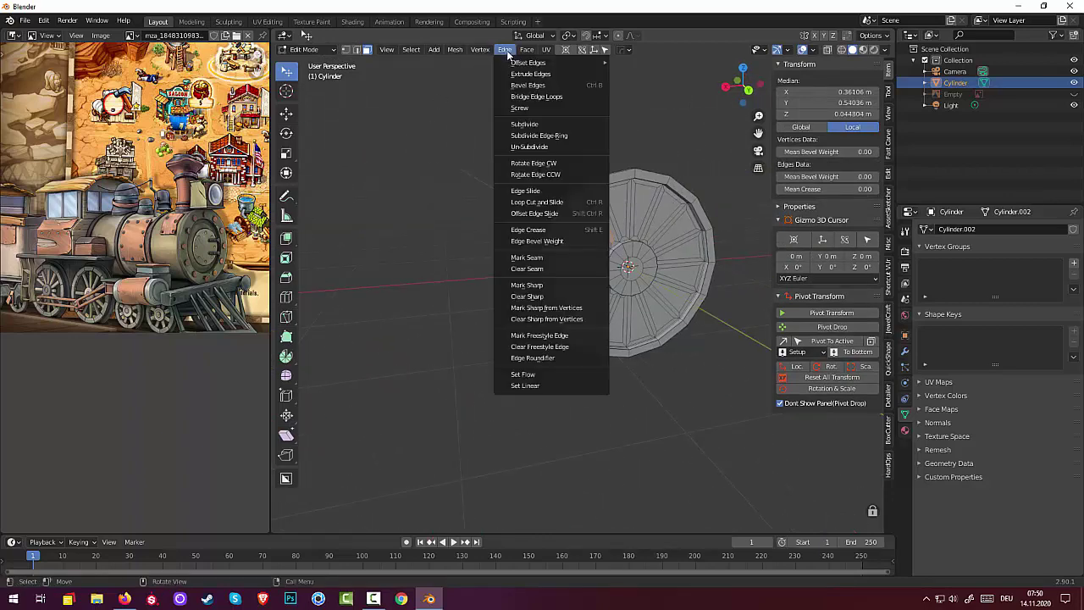
{"action": "left_click", "coordinate": [536, 96]}
Step: Select the faces beside the new spoke gap
{"action": "mouse_move", "coordinate": [621, 229]}
{"action": "middle_mouse_down"}
{"action": "mouse_move", "coordinate": [587, 221]}
{"action": "mouse_move", "coordinate": [615, 200]}
{"action": "mouse_move", "coordinate": [636, 211]}
{"action": "mouse_move", "coordinate": [438, 213]}
{"action": "middle_mouse_up"}
{"action": "left_click", "coordinate": [615, 197]}
{"action": "left_click", "coordinate": [560, 207], "text": "shift"}
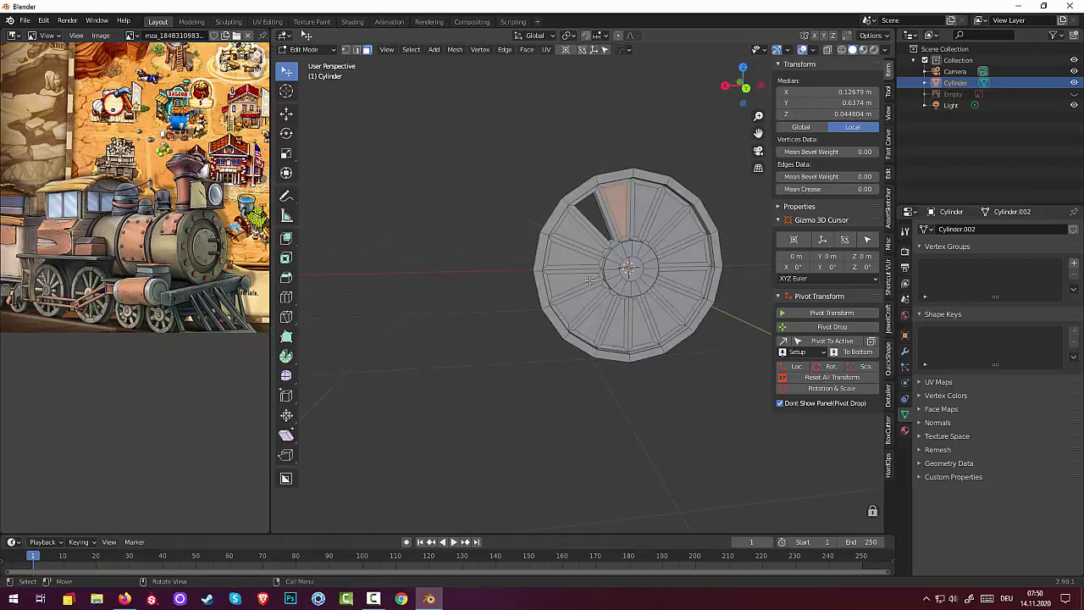
{"action": "left_click", "coordinate": [374, 599]}
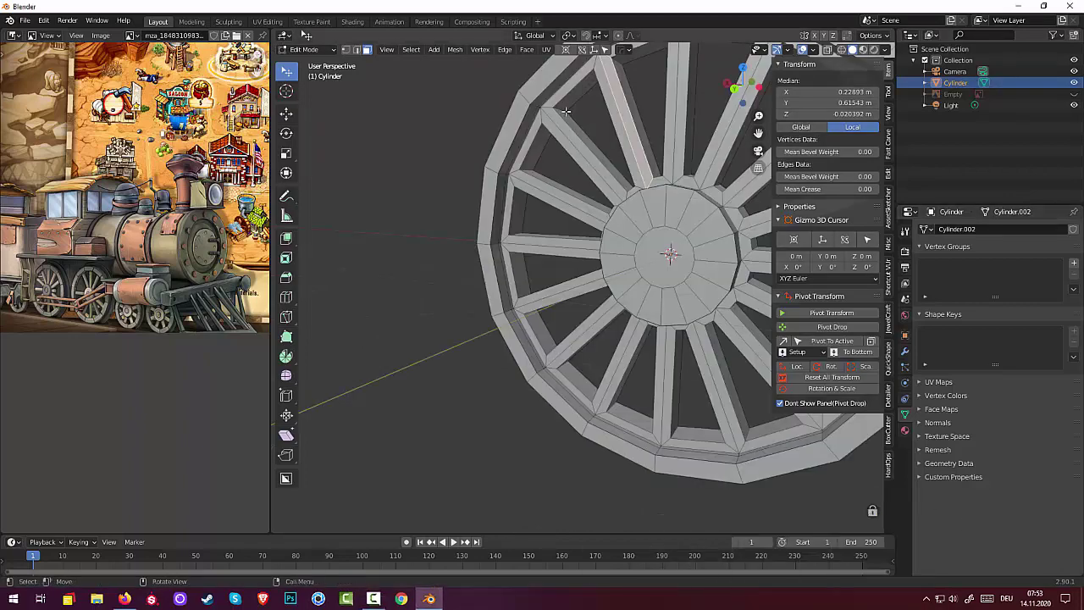
Step: Switch to edge select and pick the spoke edges around the wheel's upper right, nudging one rim edge
{"action": "left_click", "coordinate": [566, 110]}
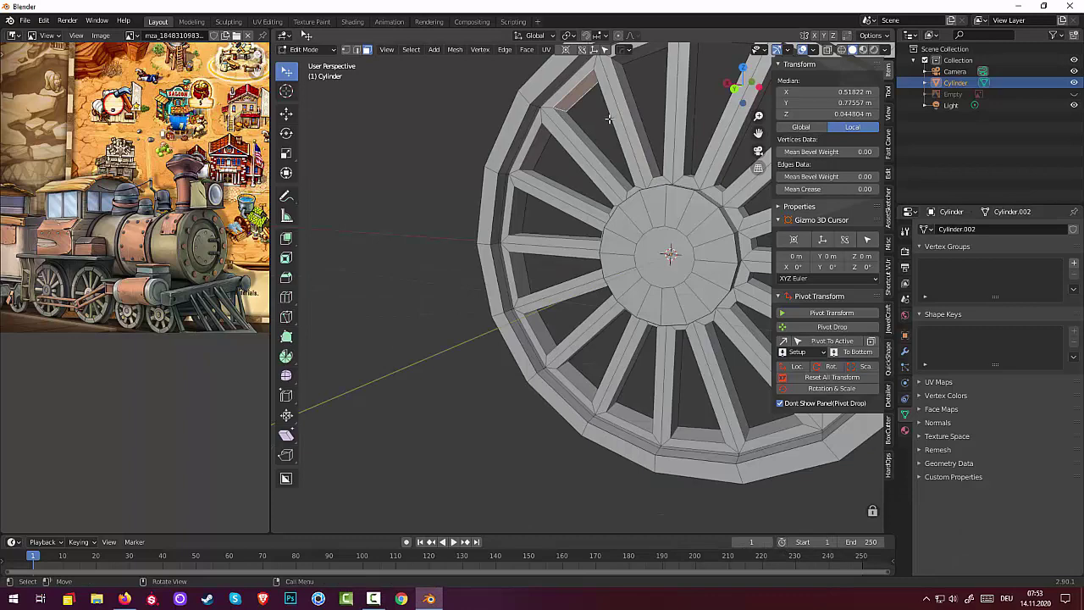
{"action": "left_click", "coordinate": [357, 49]}
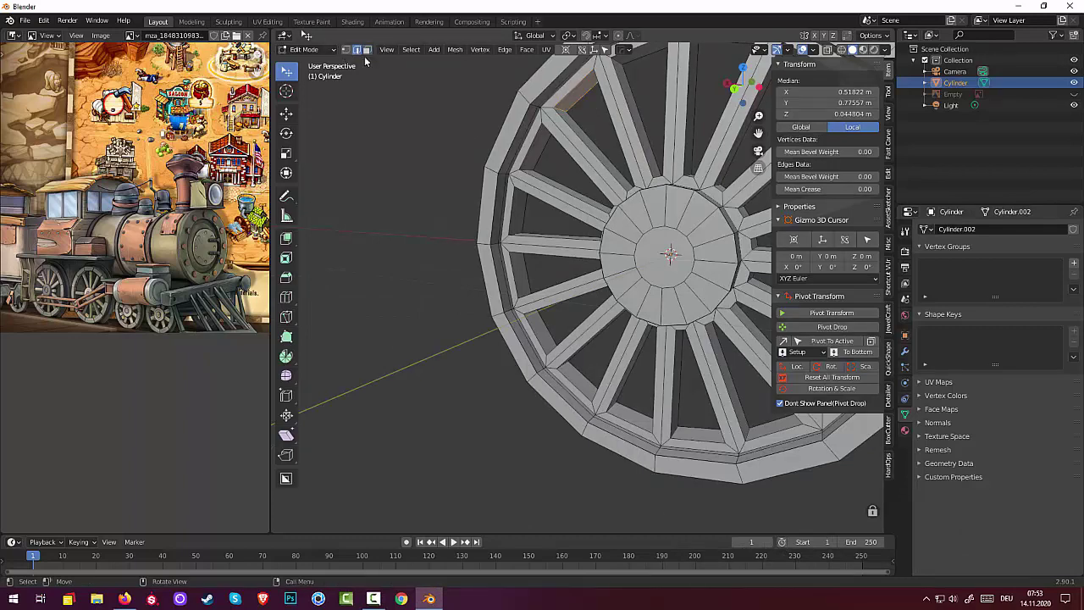
{"action": "left_click", "coordinate": [563, 112]}
{"action": "middle_click_drag", "start_coordinate": [563, 114], "coordinate": [634, 96]}
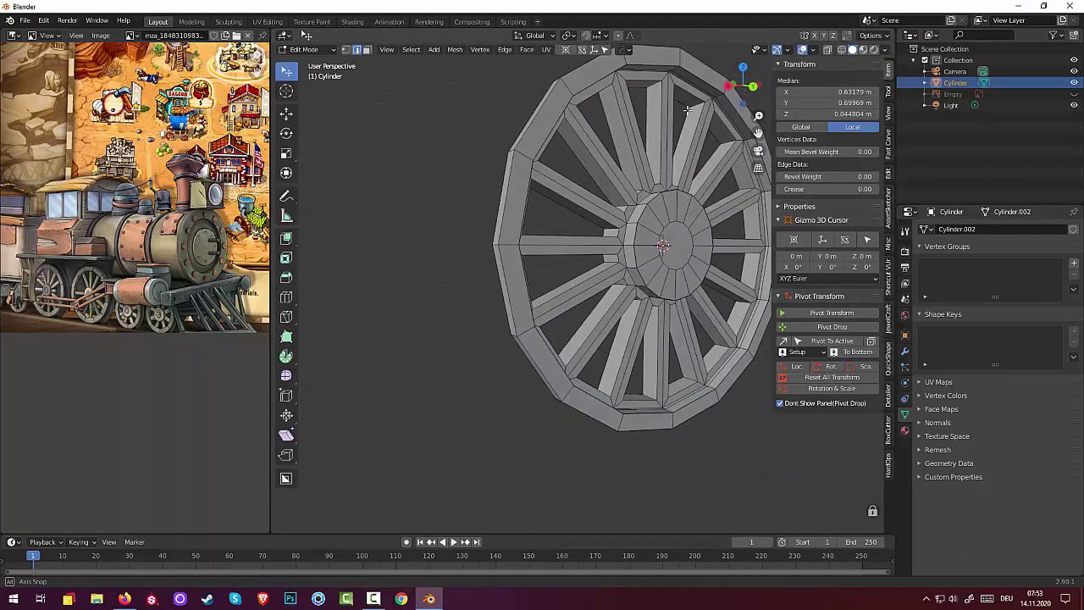
{"action": "left_click", "coordinate": [656, 83], "text": "shift"}
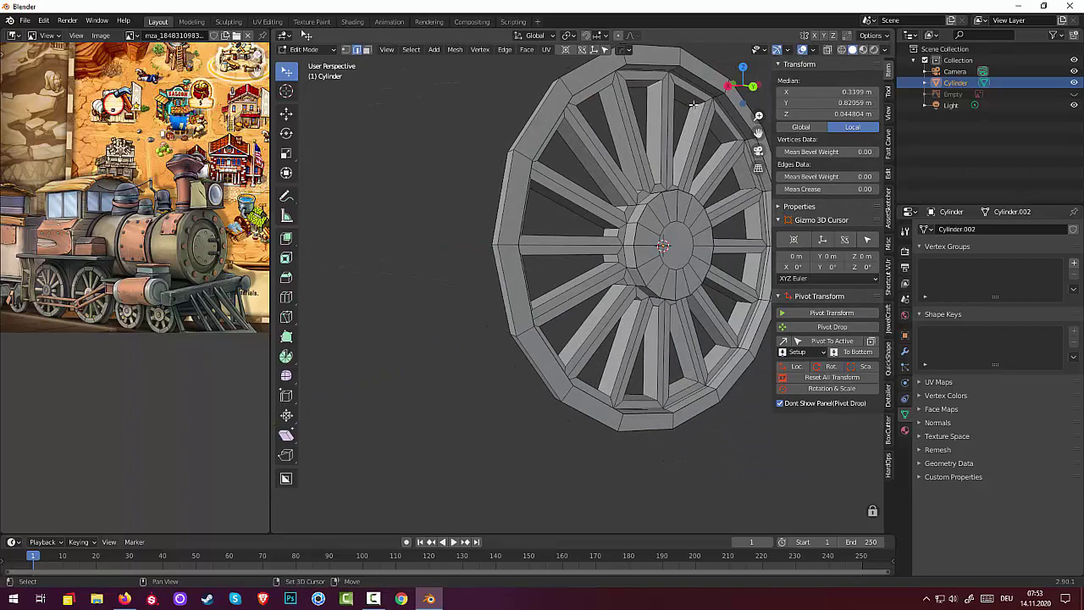
{"action": "left_click", "coordinate": [695, 106], "text": "shift"}
{"action": "left_click", "coordinate": [728, 142], "text": "shift"}
{"action": "left_click", "coordinate": [748, 190], "text": "shift"}
{"action": "mouse_move", "coordinate": [751, 279]}
{"action": "middle_mouse_down"}
{"action": "mouse_move", "coordinate": [666, 219]}
{"action": "mouse_move", "coordinate": [674, 209]}
{"action": "middle_mouse_up"}
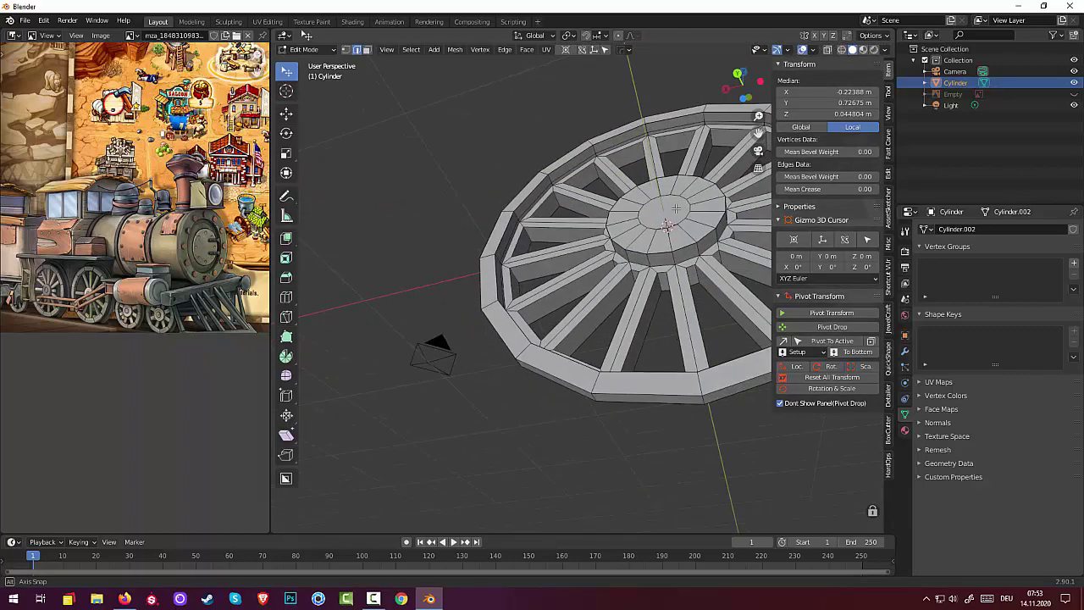
{"action": "left_click", "coordinate": [597, 170], "text": "shift"}
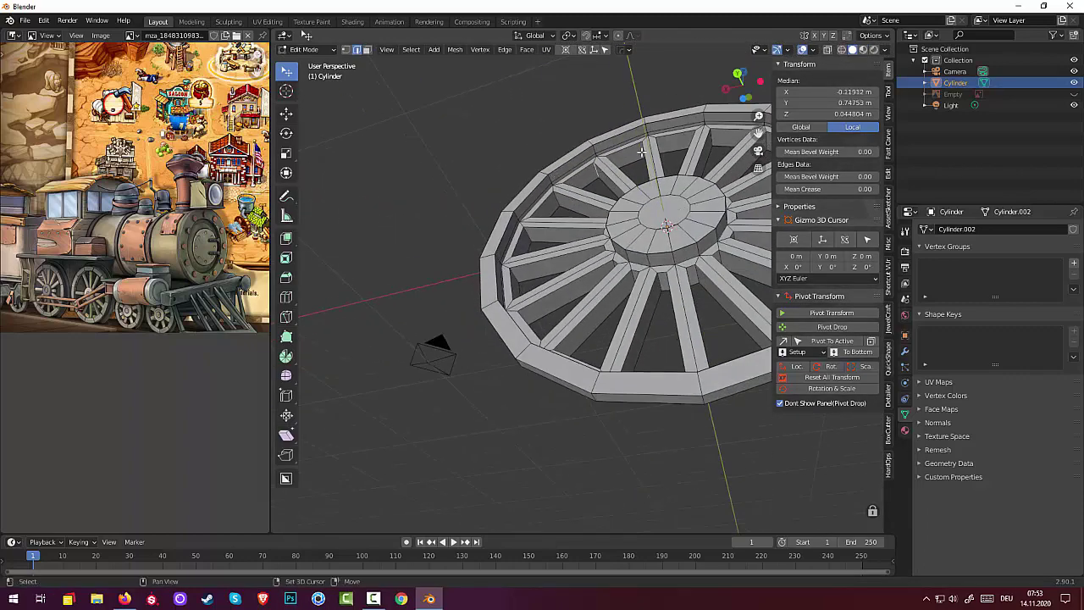
{"action": "middle_click_drag", "start_coordinate": [642, 151], "coordinate": [593, 195]}
{"action": "key", "text": "g"}
{"action": "left_click", "coordinate": [536, 206]}
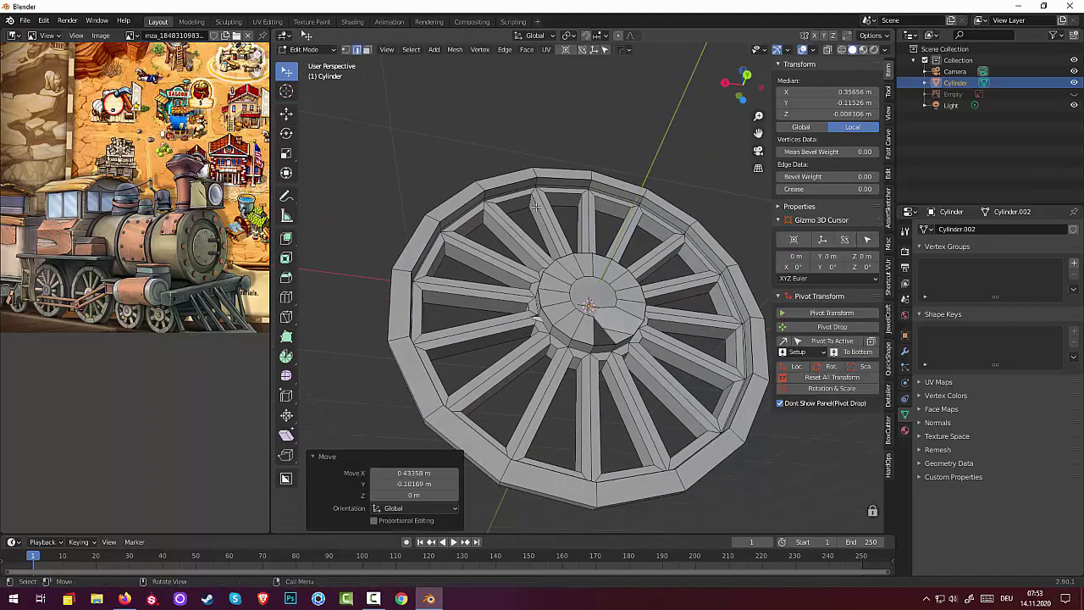
Step: Add the inner rim edges at the upper-left and right spoke junctions to the selection
{"action": "left_click", "coordinate": [705, 256]}
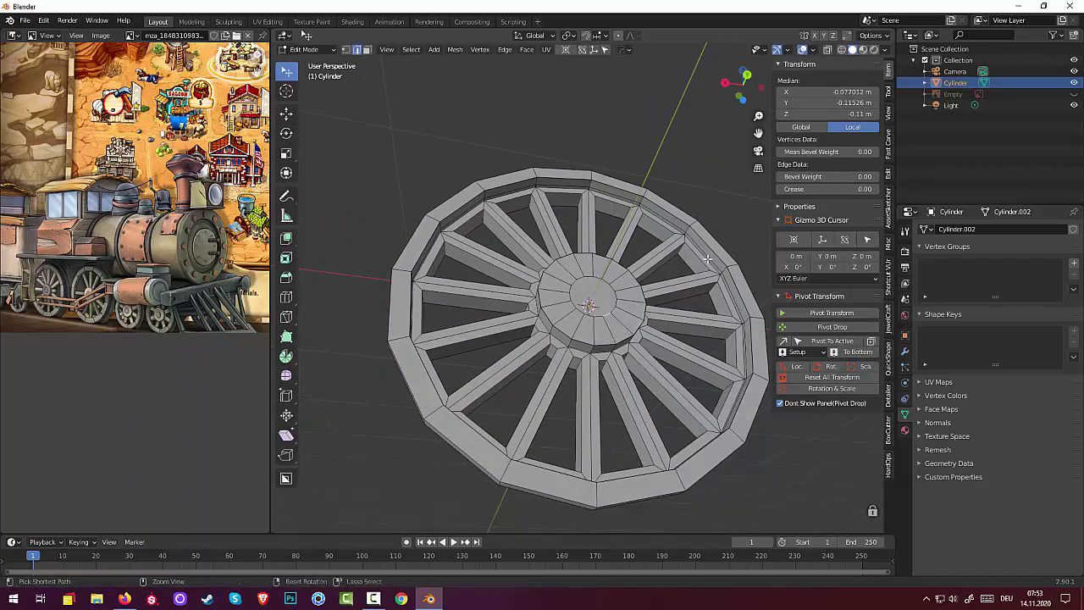
{"action": "left_click", "coordinate": [693, 299]}
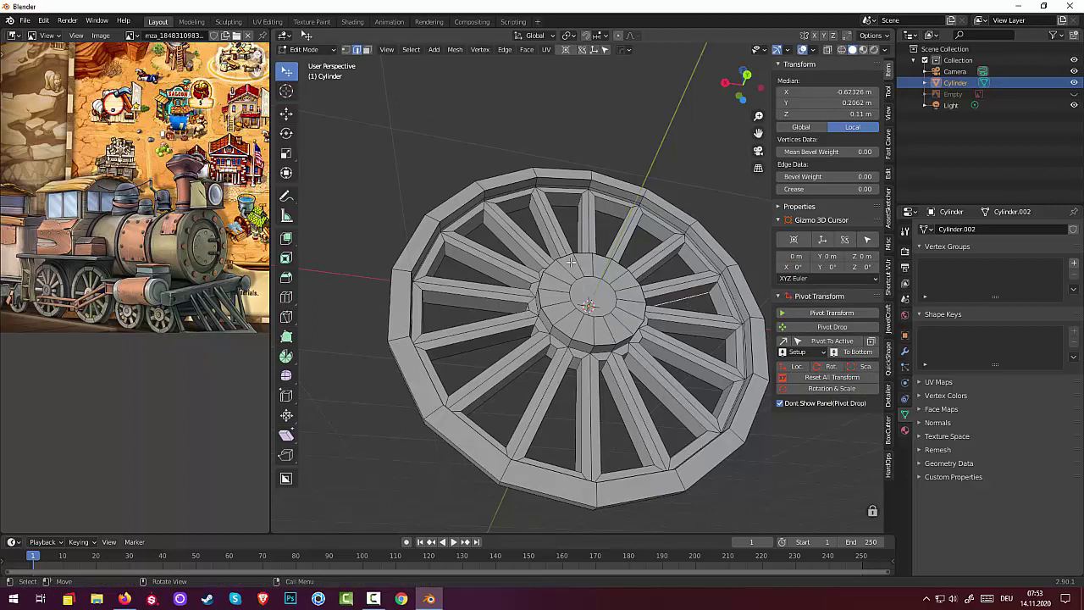
{"action": "left_click", "coordinate": [484, 216]}
{"action": "left_click", "coordinate": [482, 217]}
{"action": "left_click", "coordinate": [531, 201], "text": "shift"}
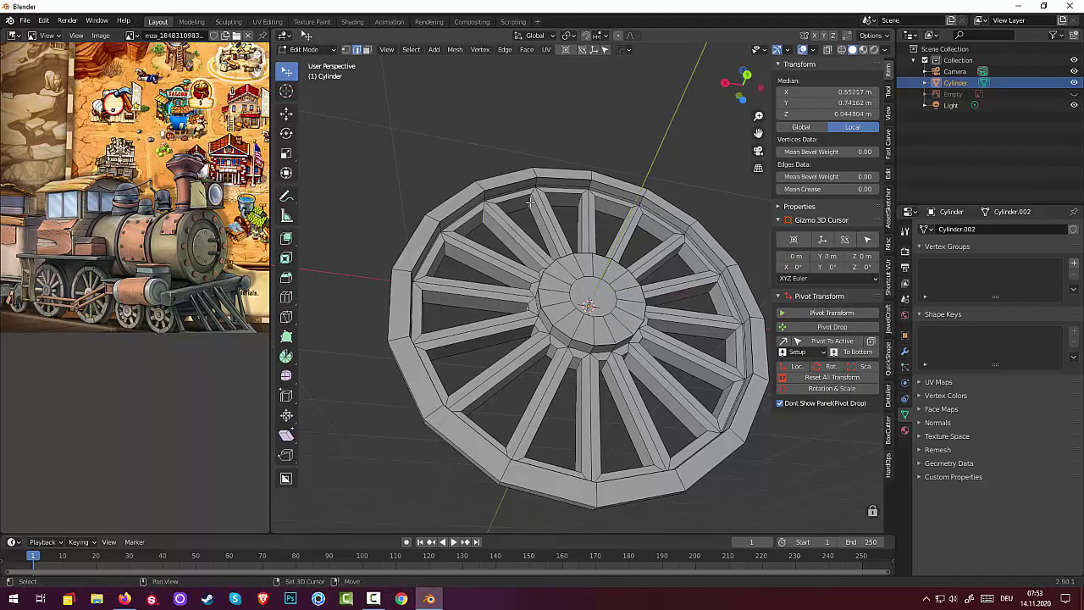
{"action": "left_click", "coordinate": [580, 200], "text": "shift"}
{"action": "middle_click_drag", "start_coordinate": [665, 238], "coordinate": [593, 176]}
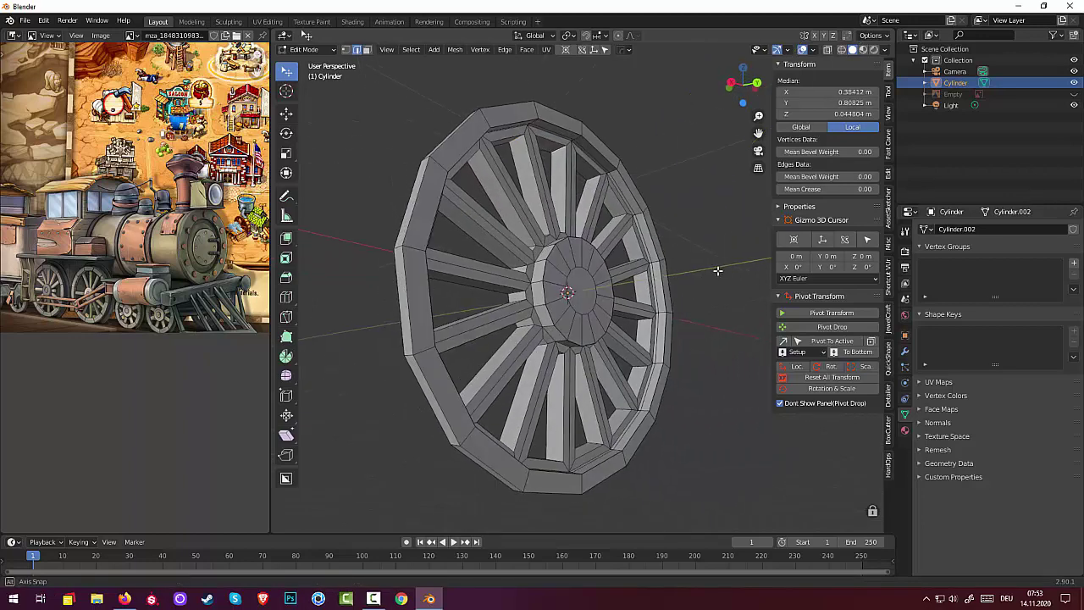
{"action": "left_click", "coordinate": [593, 177], "text": "shift"}
{"action": "left_click", "coordinate": [619, 215]}
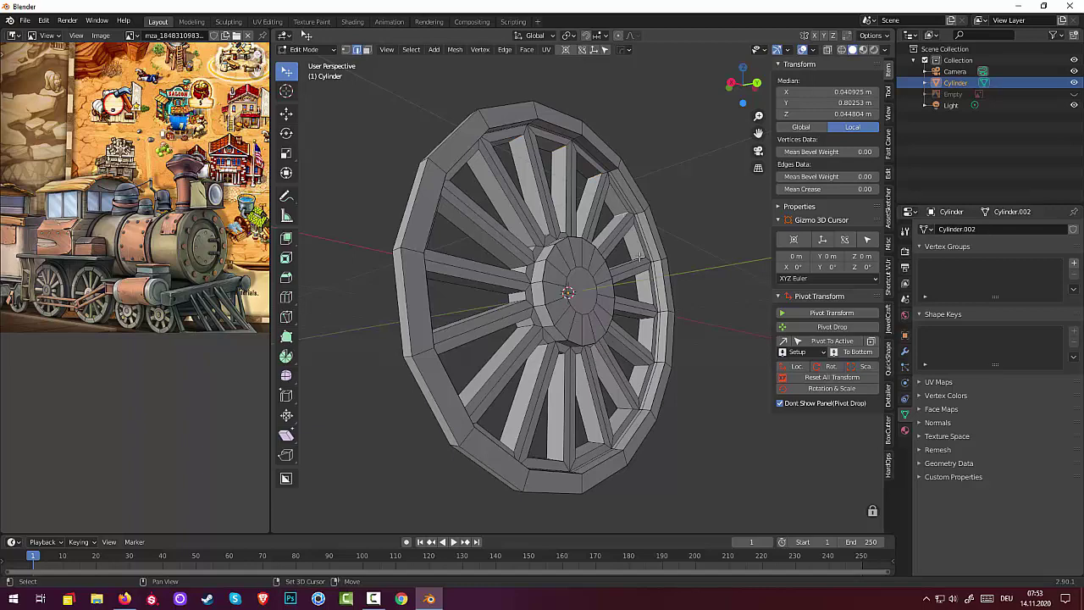
{"action": "left_click", "coordinate": [638, 258]}
{"action": "mouse_move", "coordinate": [674, 295]}
{"action": "middle_mouse_down"}
{"action": "mouse_move", "coordinate": [686, 272]}
{"action": "mouse_move", "coordinate": [666, 325]}
{"action": "mouse_move", "coordinate": [722, 292]}
{"action": "mouse_move", "coordinate": [692, 324]}
{"action": "middle_mouse_up"}
{"action": "left_click", "coordinate": [704, 243]}
{"action": "left_click", "coordinate": [726, 291]}
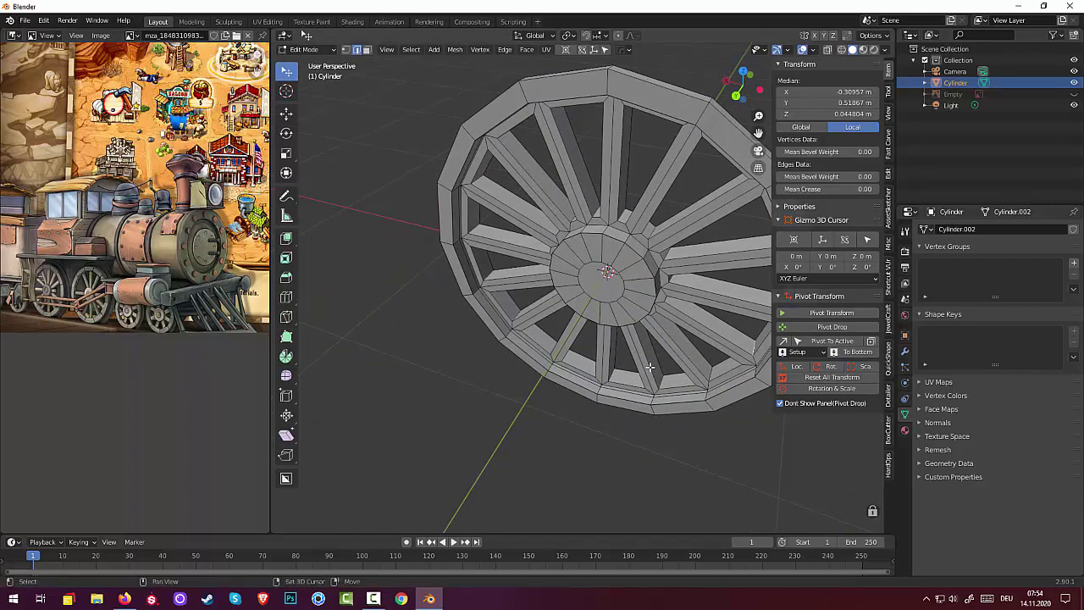
{"action": "left_click", "coordinate": [709, 374]}
Step: Add the remaining lower inner rim edges at each spoke junction
{"action": "mouse_move", "coordinate": [569, 355]}
{"action": "middle_mouse_down"}
{"action": "mouse_move", "coordinate": [593, 357]}
{"action": "mouse_move", "coordinate": [583, 366]}
{"action": "middle_mouse_up"}
{"action": "left_click", "coordinate": [583, 366]}
{"action": "left_click", "coordinate": [552, 331]}
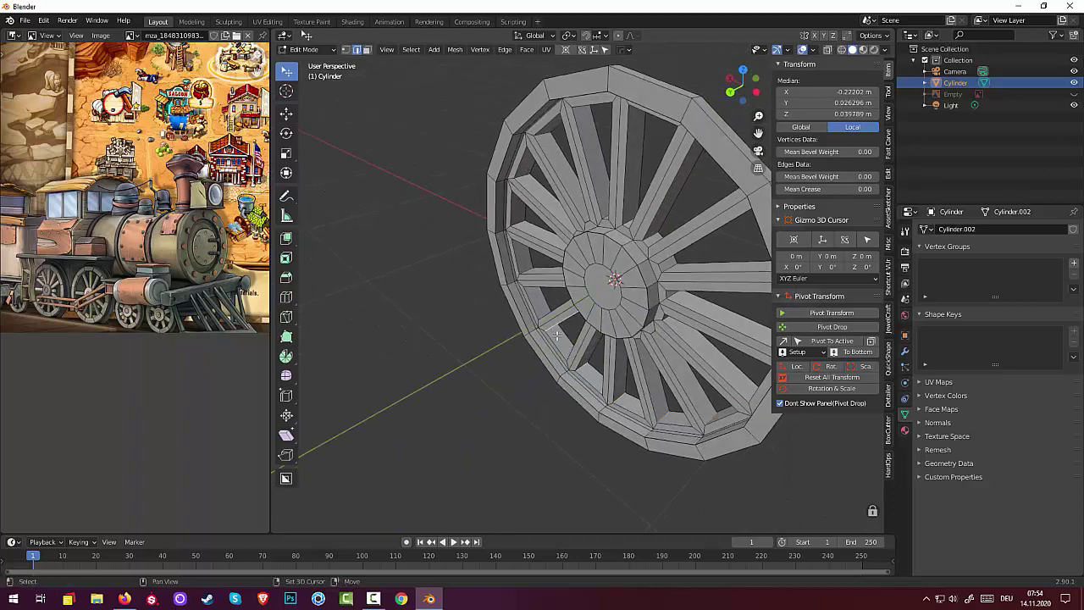
{"action": "left_click", "coordinate": [555, 326]}
{"action": "middle_click_drag", "start_coordinate": [567, 335], "coordinate": [575, 359]}
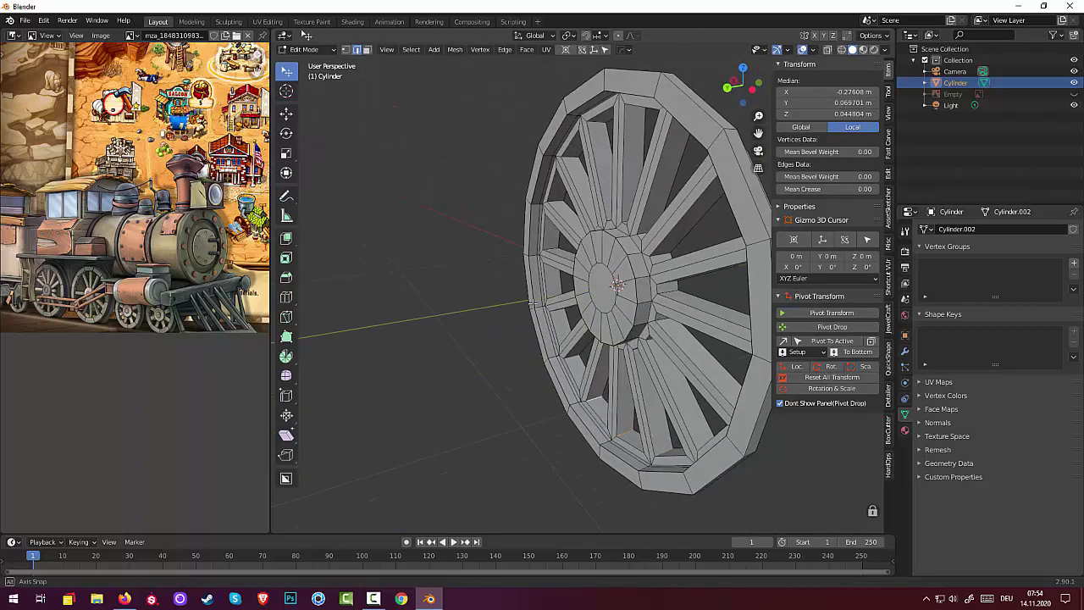
{"action": "left_click", "coordinate": [575, 360]}
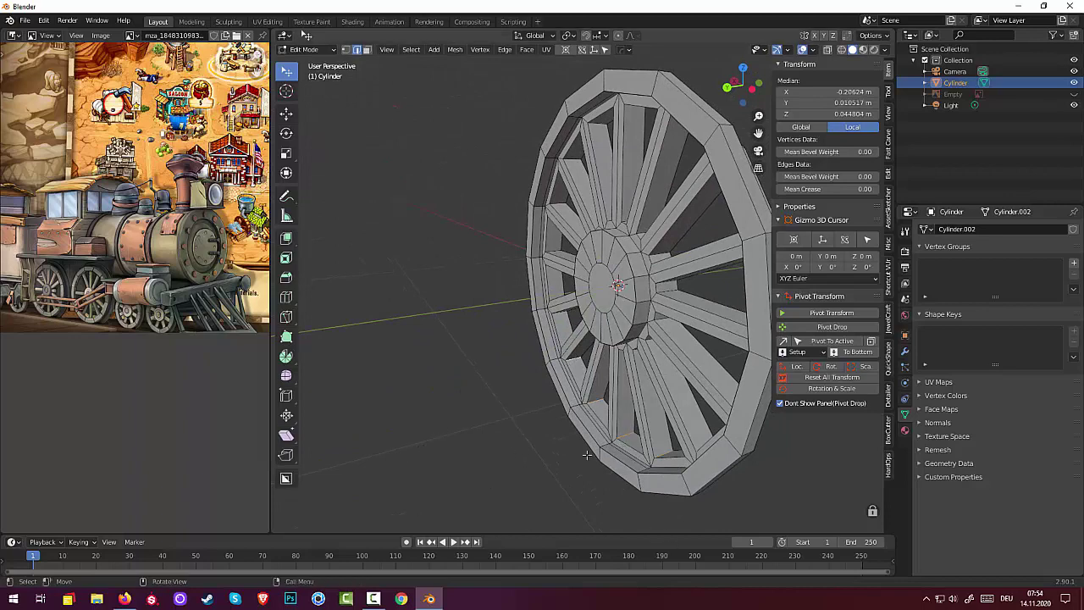
{"action": "middle_click_drag", "start_coordinate": [631, 455], "coordinate": [583, 417]}
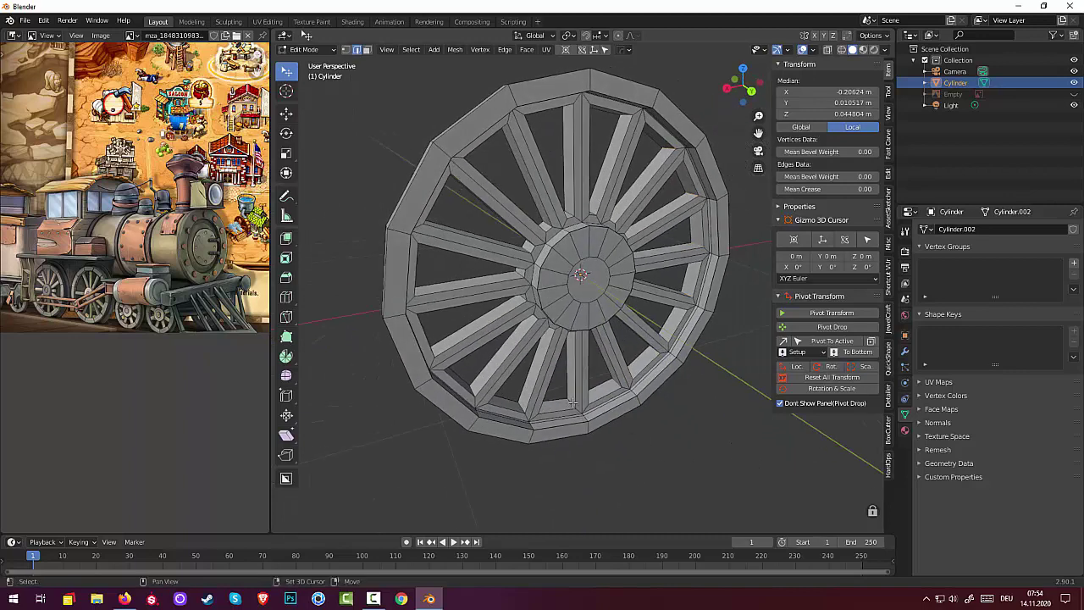
{"action": "left_click", "coordinate": [573, 404], "text": "shift"}
{"action": "left_click", "coordinate": [618, 383], "text": "shift"}
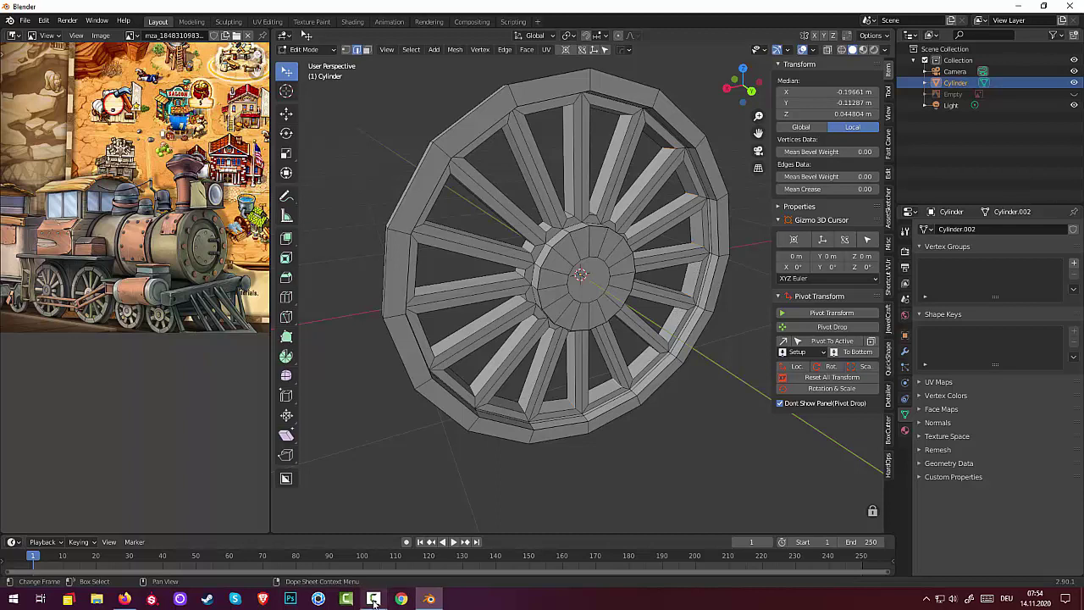
{"action": "mouse_move", "coordinate": [374, 599]}
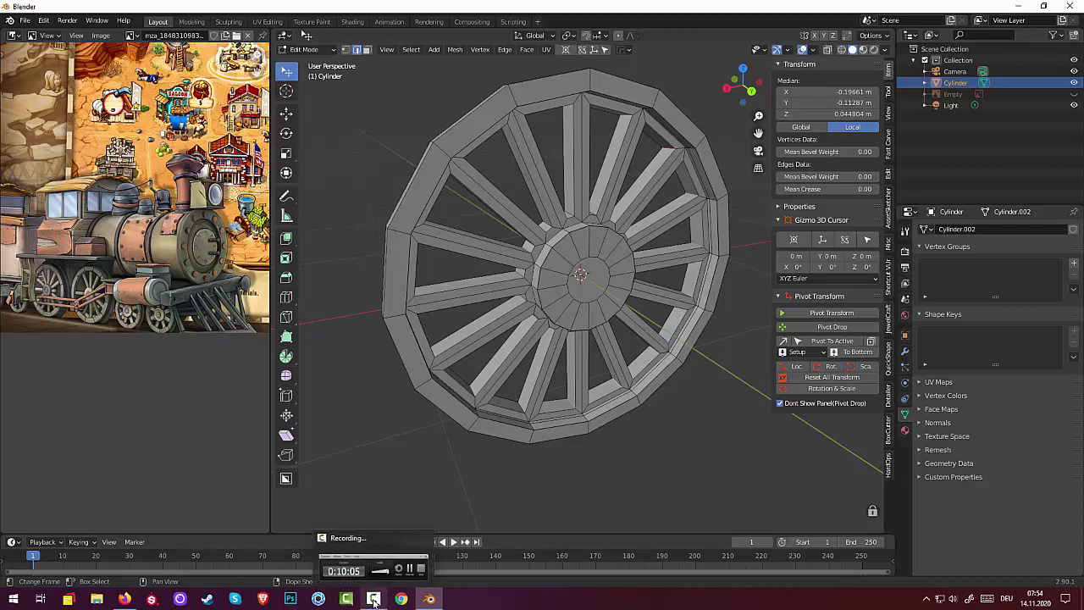
{"action": "left_click", "coordinate": [373, 599]}
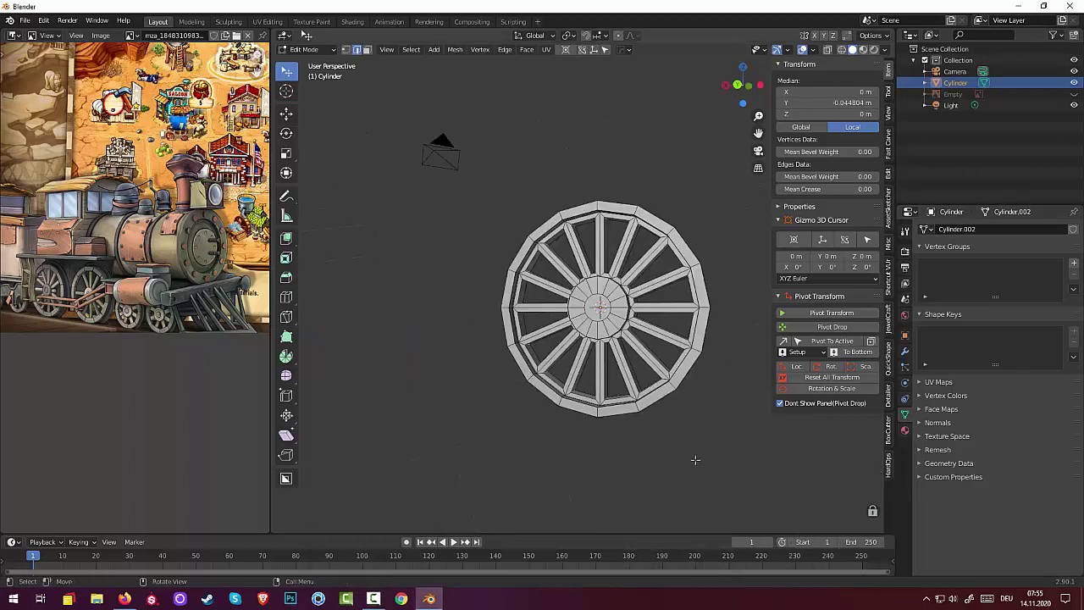
Step: Switch to an orthographic back view of the wheel
{"action": "key", "text": "KP_3"}
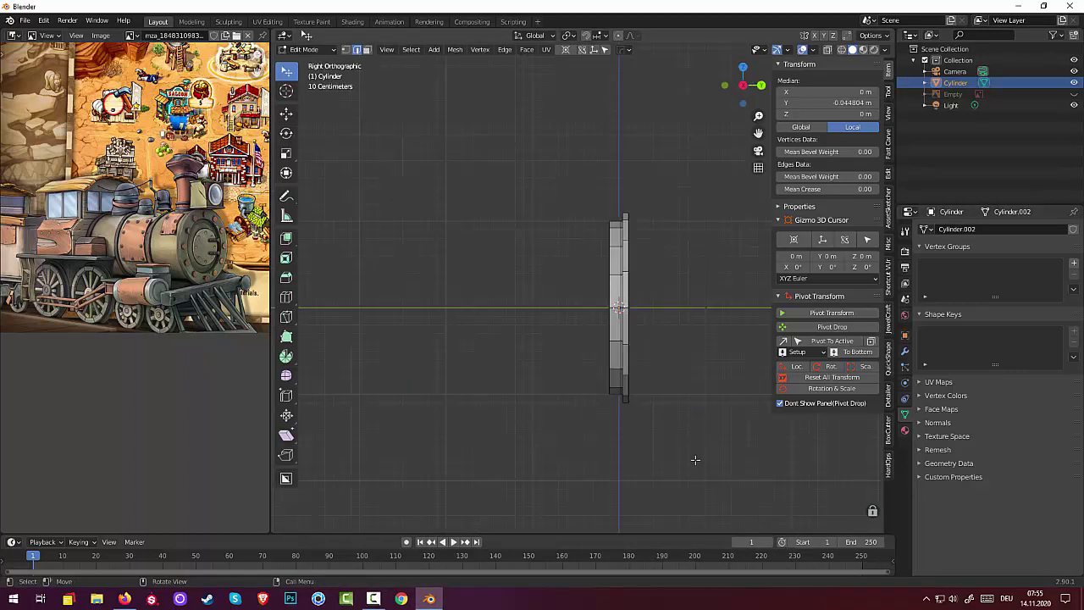
{"action": "key", "text": "KP_1"}
{"action": "scroll", "coordinate": [648, 406], "scroll_direction": "up", "scroll_amount": 1}
{"action": "scroll", "coordinate": [648, 406], "scroll_direction": "up", "scroll_amount": 3}
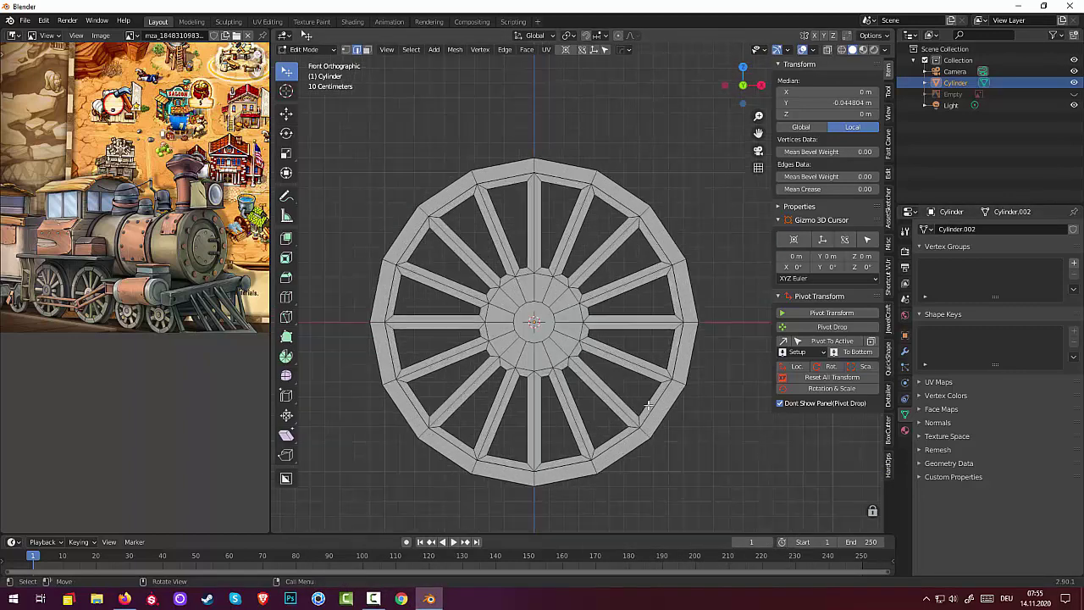
{"action": "key", "text": "ctrl+KP_1"}
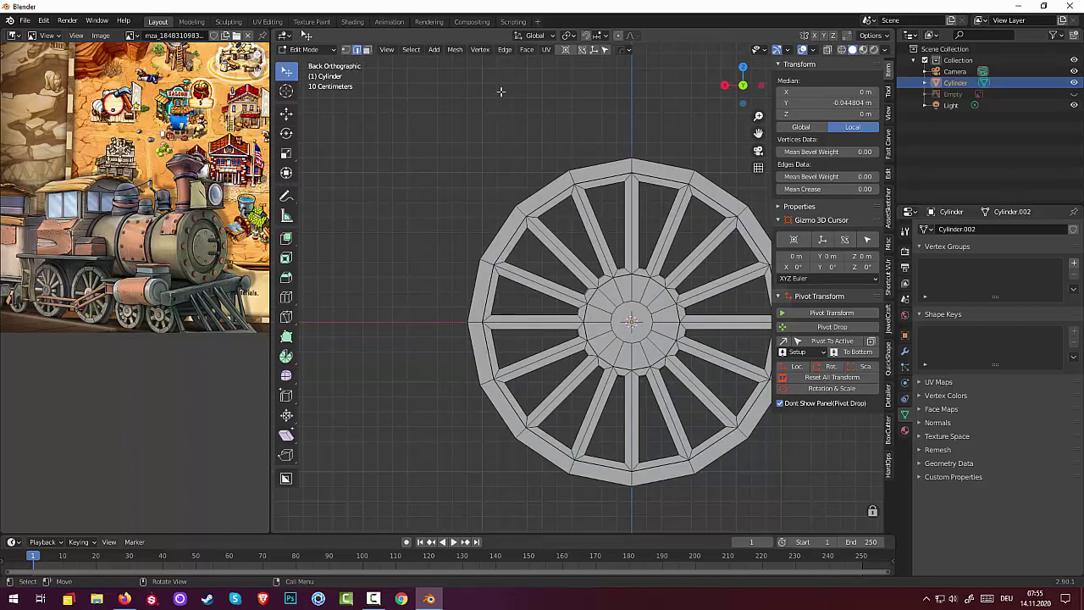
Step: Bevel the spoke-corner edges with 5 segments, about 0.124 m wide, then deselect
{"action": "key", "text": "ctrl+b"}
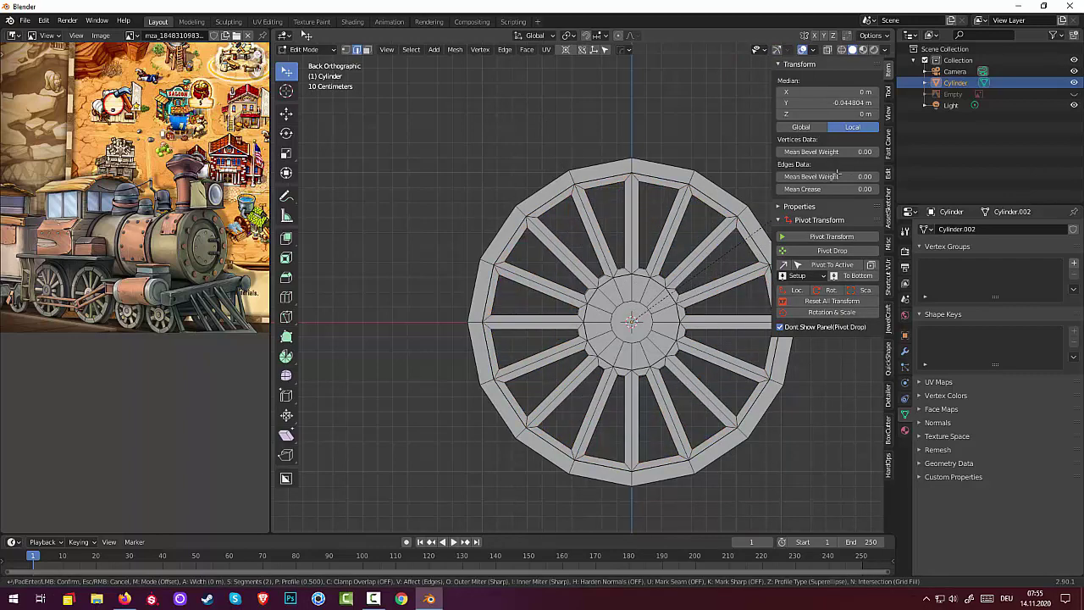
{"action": "scroll", "coordinate": [861, 159], "scroll_direction": "up", "scroll_amount": 1}
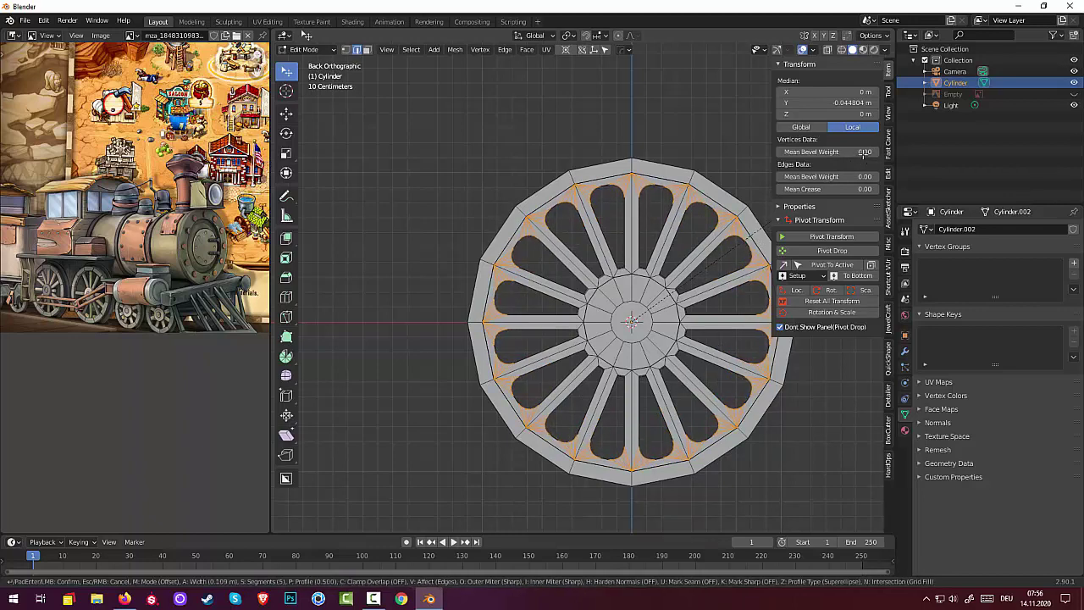
{"action": "scroll", "coordinate": [864, 152], "scroll_direction": "down", "scroll_amount": 1}
{"action": "scroll", "coordinate": [864, 153], "scroll_direction": "down", "scroll_amount": 1}
{"action": "scroll", "coordinate": [864, 152], "scroll_direction": "down", "scroll_amount": 1}
{"action": "scroll", "coordinate": [864, 152], "scroll_direction": "up", "scroll_amount": 1}
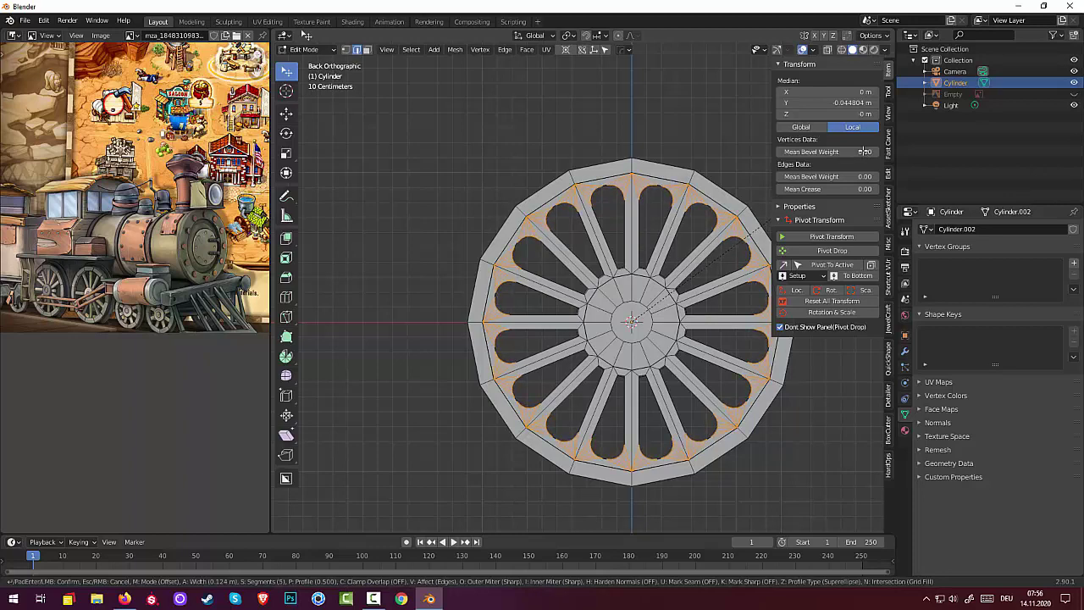
{"action": "left_click", "coordinate": [864, 151]}
{"action": "left_click", "coordinate": [756, 237]}
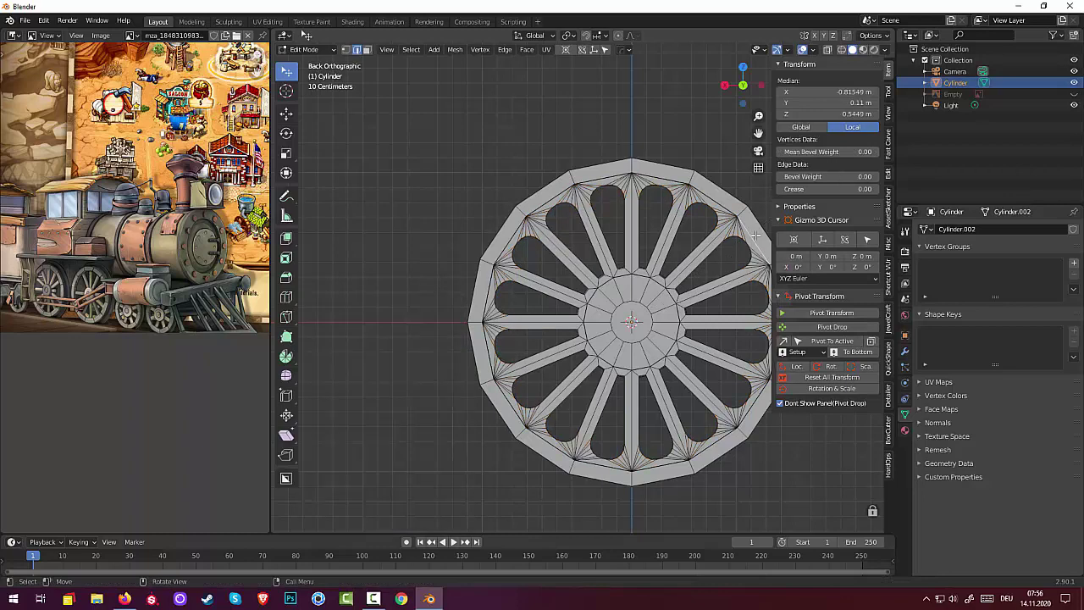
{"action": "scroll", "coordinate": [697, 344], "scroll_direction": "down", "scroll_amount": 1}
Step: Select the edge loop around the hub and start a bevel, then cancel it
{"action": "scroll", "coordinate": [697, 344], "scroll_direction": "down", "scroll_amount": 4}
{"action": "mouse_move", "coordinate": [697, 344]}
{"action": "middle_mouse_down"}
{"action": "mouse_move", "coordinate": [770, 363]}
{"action": "mouse_move", "coordinate": [396, 337]}
{"action": "mouse_move", "coordinate": [424, 350]}
{"action": "mouse_move", "coordinate": [683, 382]}
{"action": "mouse_move", "coordinate": [696, 334]}
{"action": "middle_mouse_up"}
{"action": "scroll", "coordinate": [696, 335], "scroll_direction": "up", "scroll_amount": 2}
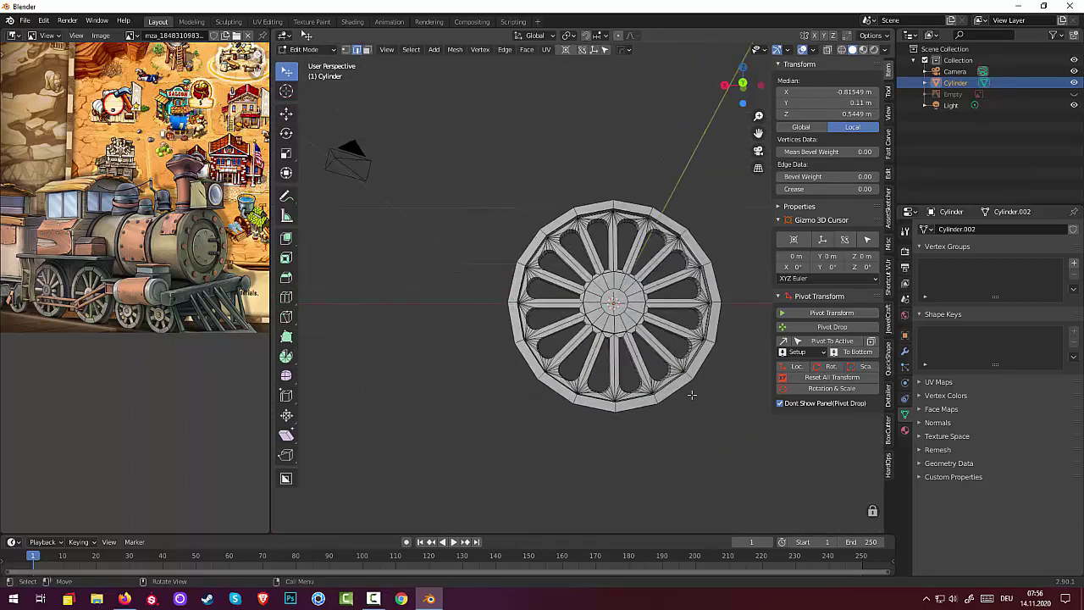
{"action": "scroll", "coordinate": [693, 372], "scroll_direction": "up", "scroll_amount": 3}
{"action": "mouse_move", "coordinate": [693, 373]}
{"action": "middle_mouse_down"}
{"action": "mouse_move", "coordinate": [733, 407]}
{"action": "mouse_move", "coordinate": [744, 400]}
{"action": "mouse_move", "coordinate": [646, 381]}
{"action": "middle_mouse_up"}
{"action": "left_click", "coordinate": [635, 324]}
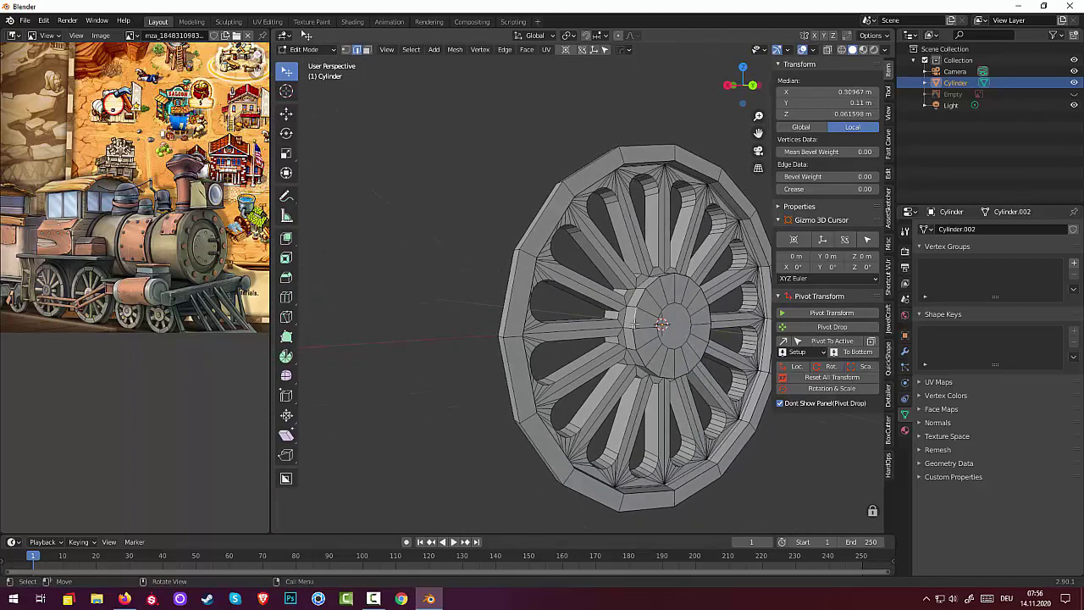
{"action": "left_click", "coordinate": [635, 325], "text": "alt"}
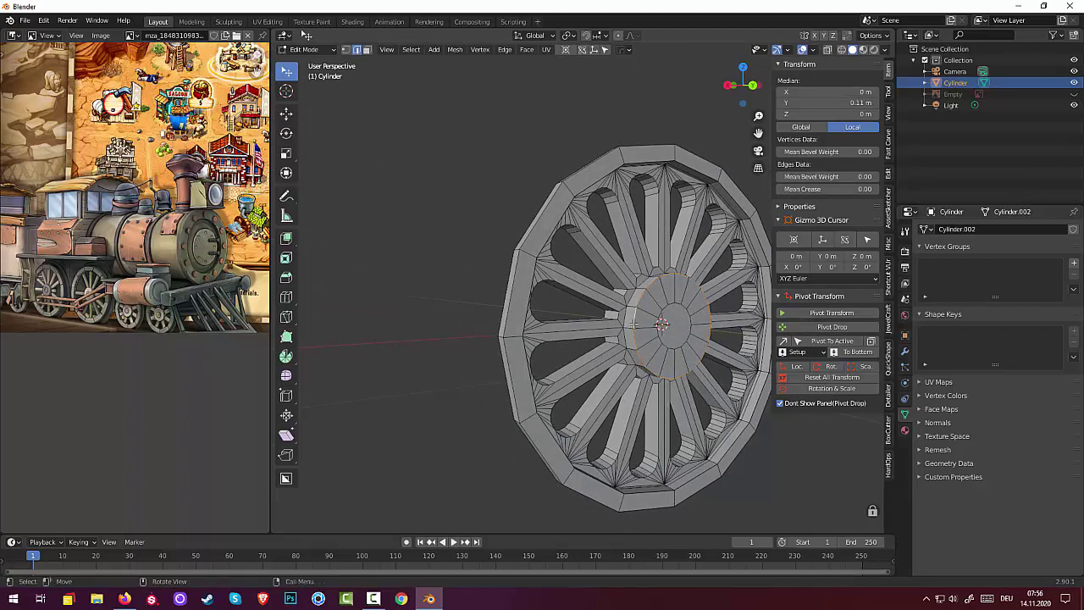
{"action": "key", "text": "ctrl+b"}
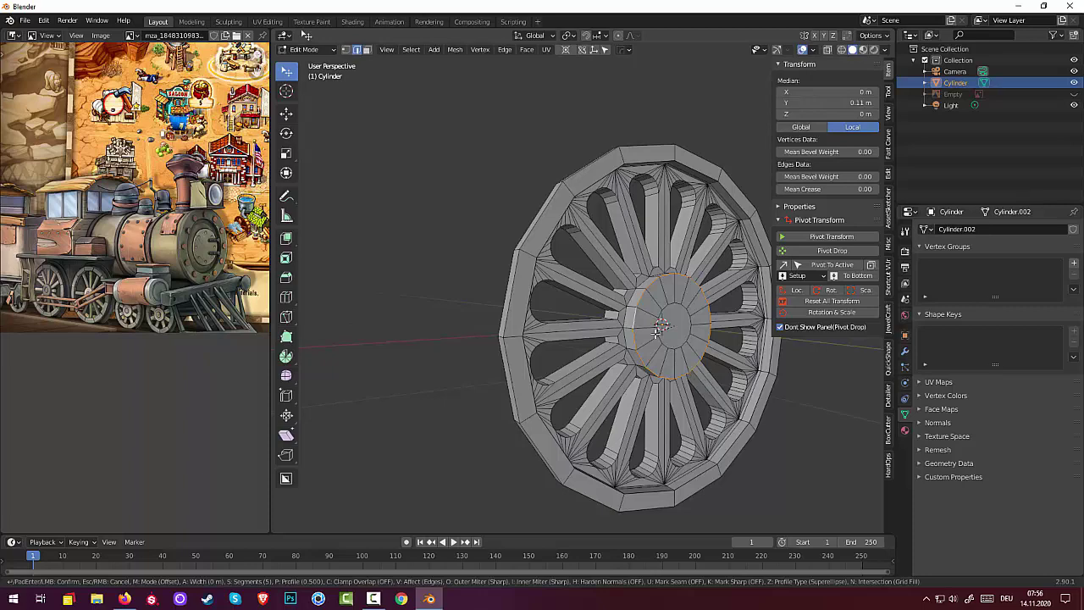
{"action": "right_click", "coordinate": [657, 333]}
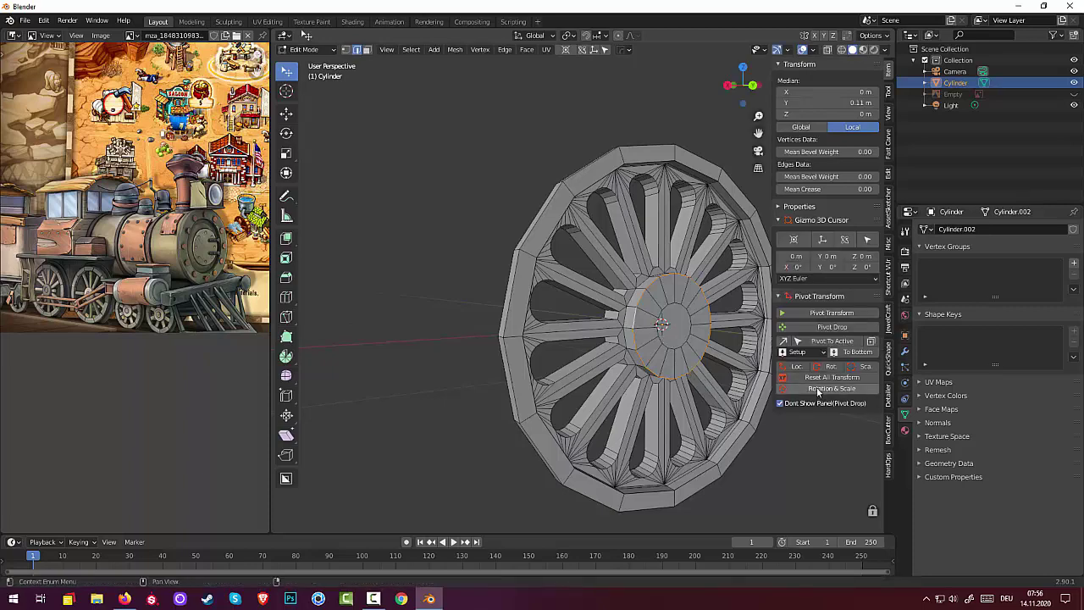
Step: Reselect the hub's outer edge loop and bevel it with 5 segments
{"action": "left_click", "coordinate": [636, 322]}
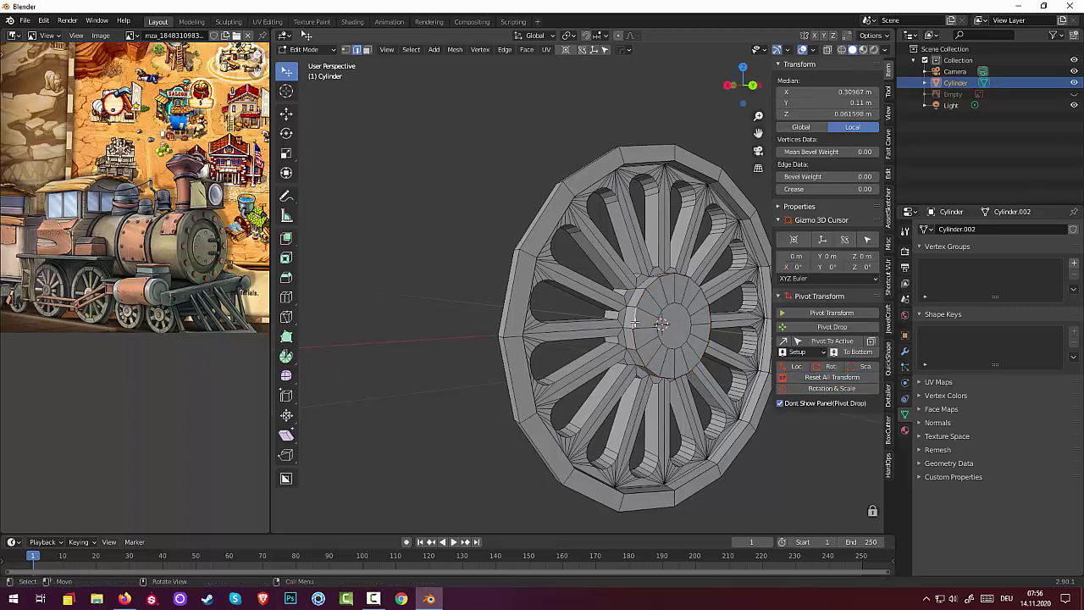
{"action": "left_click", "coordinate": [635, 323], "text": "alt"}
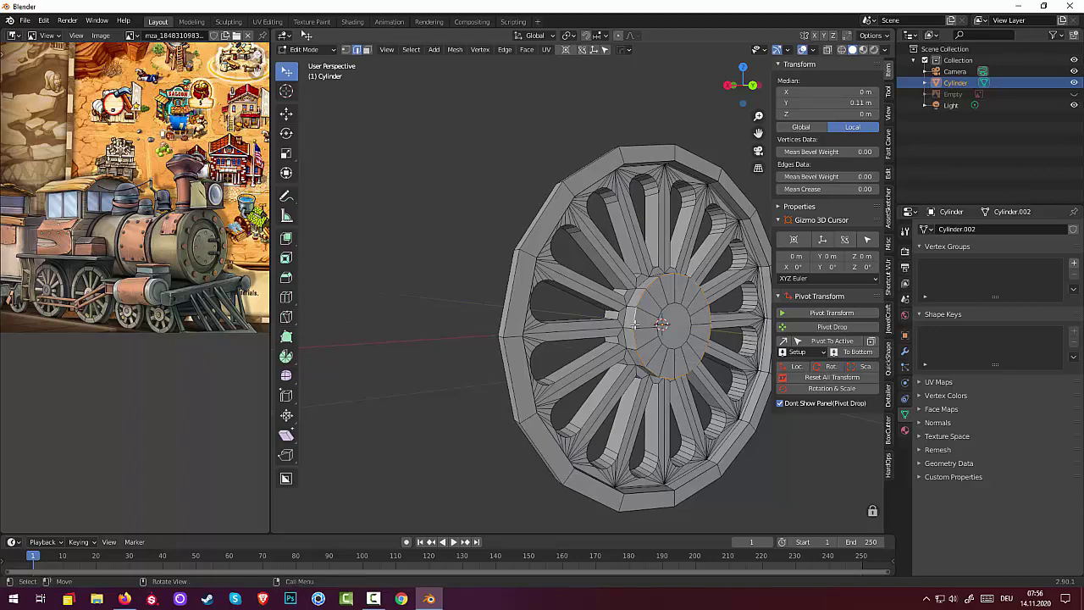
{"action": "key", "text": "ctrl+b"}
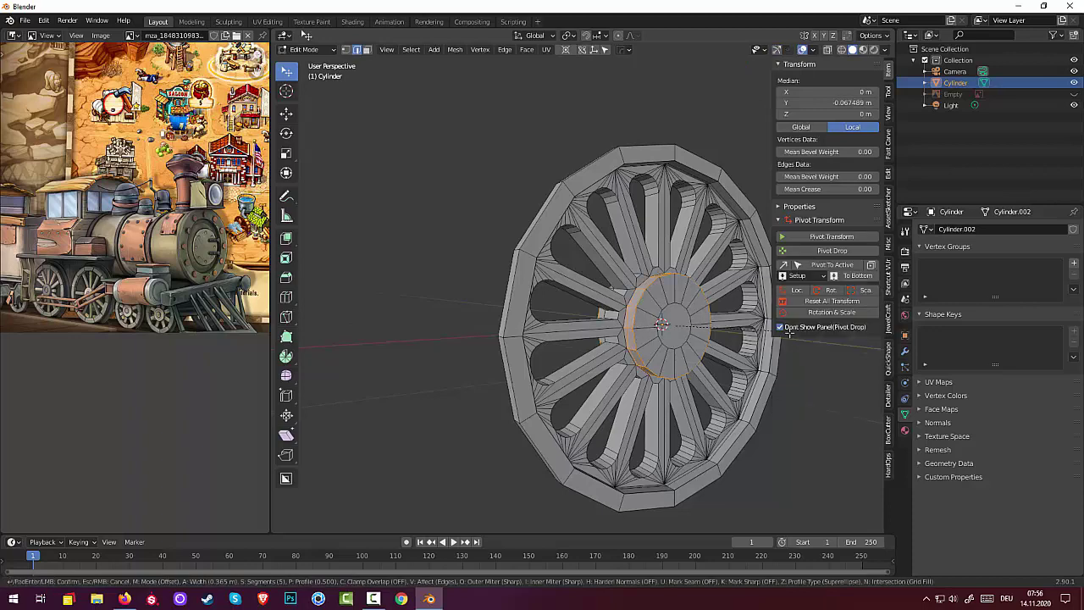
{"action": "left_click", "coordinate": [732, 360]}
{"action": "scroll", "coordinate": [720, 436], "scroll_direction": "down", "scroll_amount": 2}
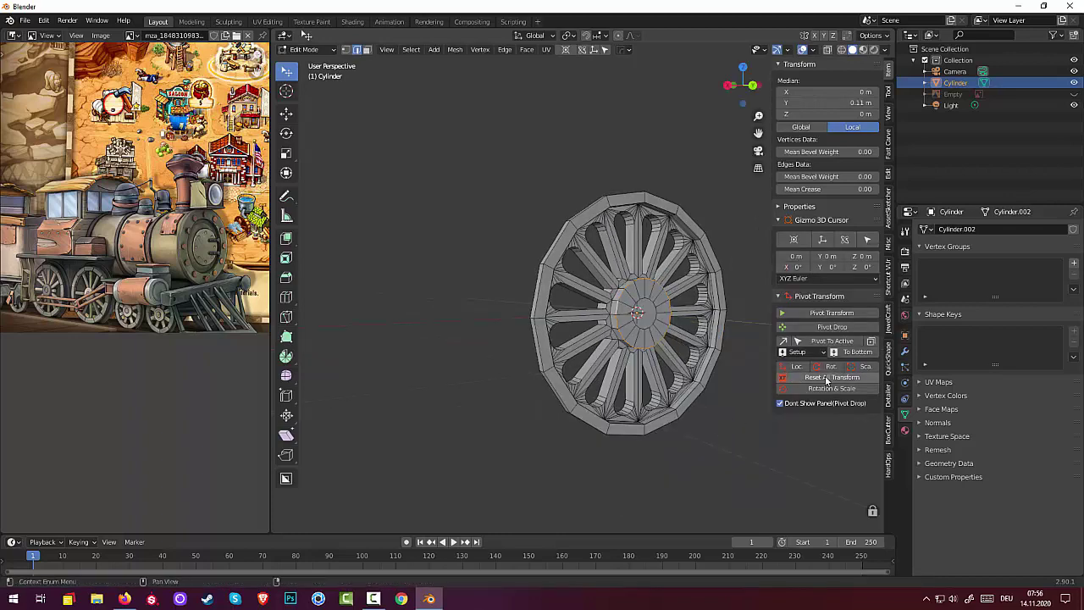
{"action": "scroll", "coordinate": [648, 380], "scroll_direction": "down", "scroll_amount": 2}
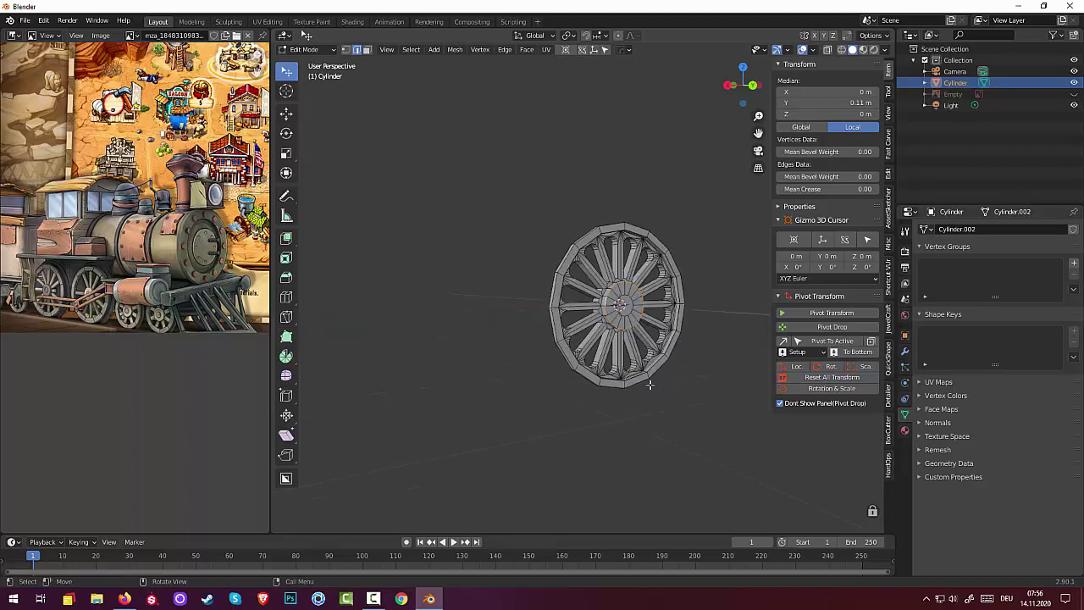
{"action": "scroll", "coordinate": [649, 380], "scroll_direction": "down", "scroll_amount": 1}
{"action": "mouse_move", "coordinate": [648, 380]}
{"action": "middle_mouse_down"}
{"action": "mouse_move", "coordinate": [694, 387]}
{"action": "mouse_move", "coordinate": [675, 399]}
{"action": "middle_mouse_up"}
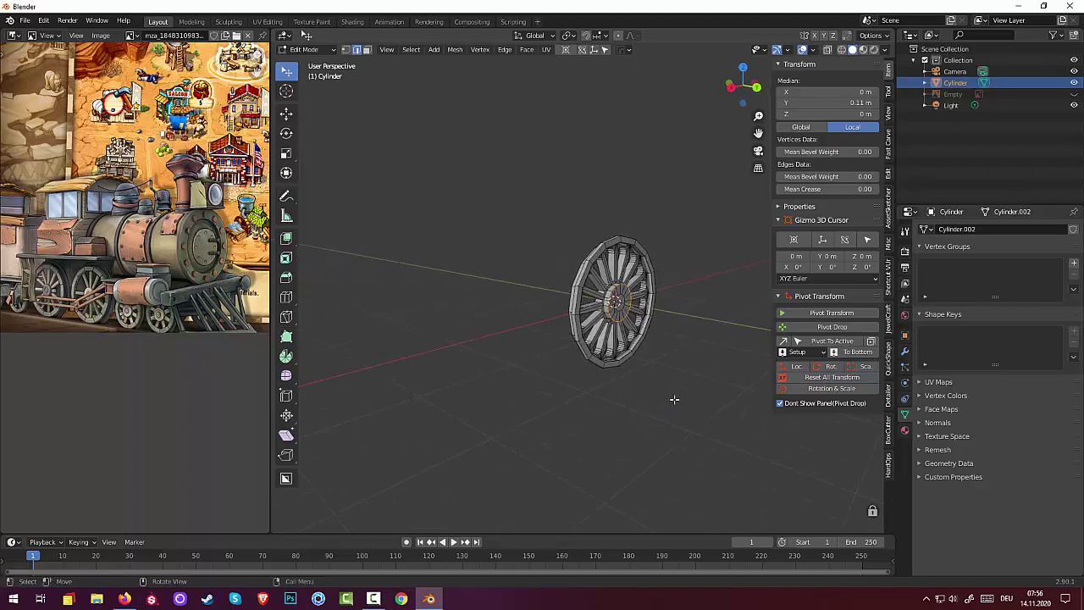
Step: Select the whole mesh and merge by distance, welding 96 duplicate vertices
{"action": "key", "text": "a"}
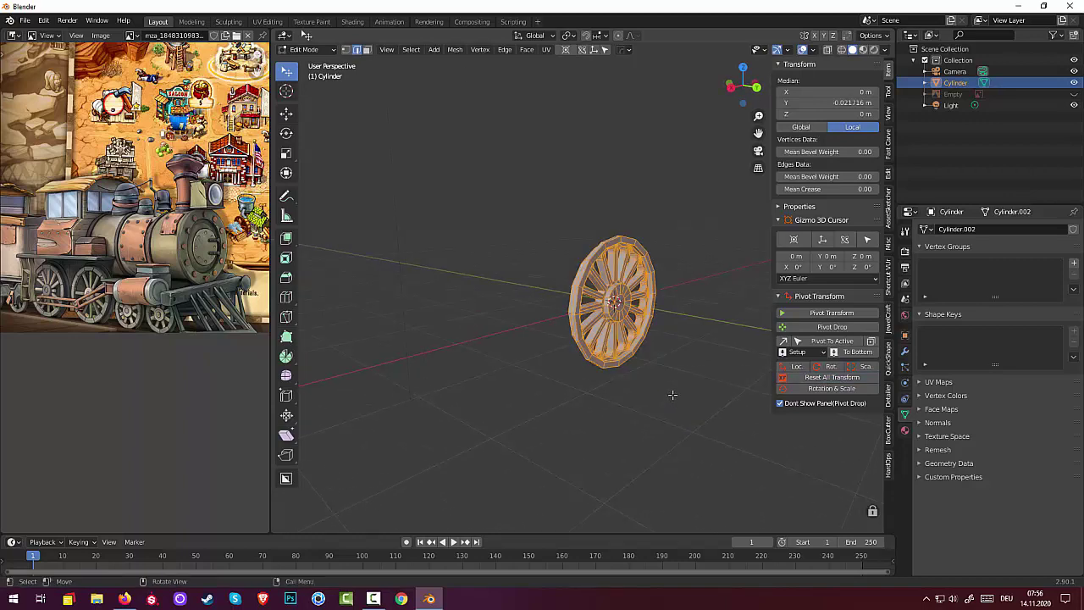
{"action": "key", "text": "m"}
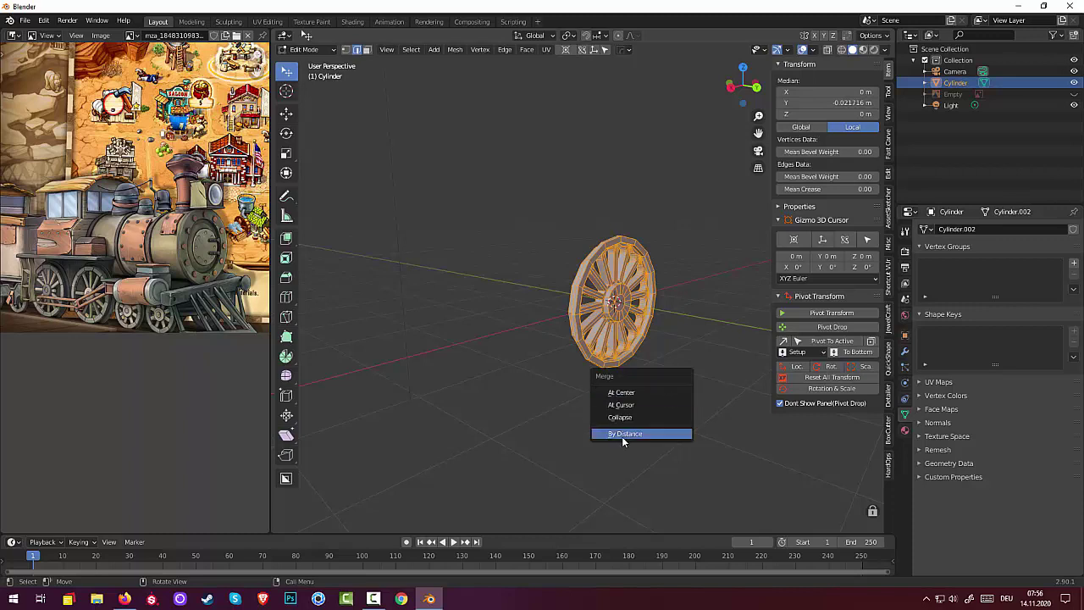
{"action": "left_click", "coordinate": [621, 431]}
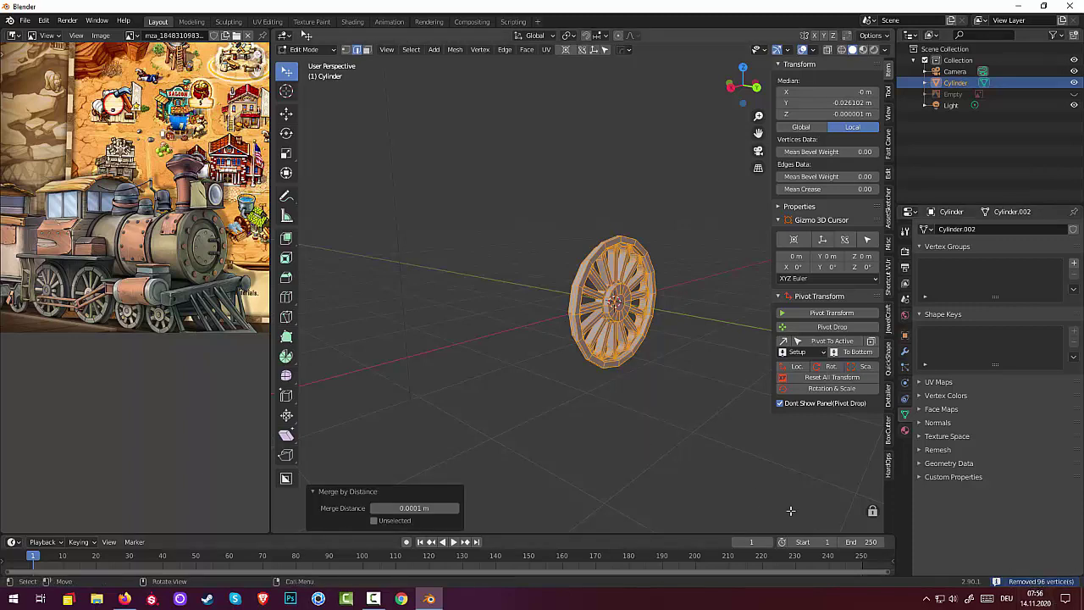
{"action": "left_click", "coordinate": [760, 484]}
Step: Bevel another hub edge loop with 3 segments, about 0.06 m wide
{"action": "scroll", "coordinate": [726, 394], "scroll_direction": "up", "scroll_amount": 3}
{"action": "scroll", "coordinate": [661, 355], "scroll_direction": "up", "scroll_amount": 2}
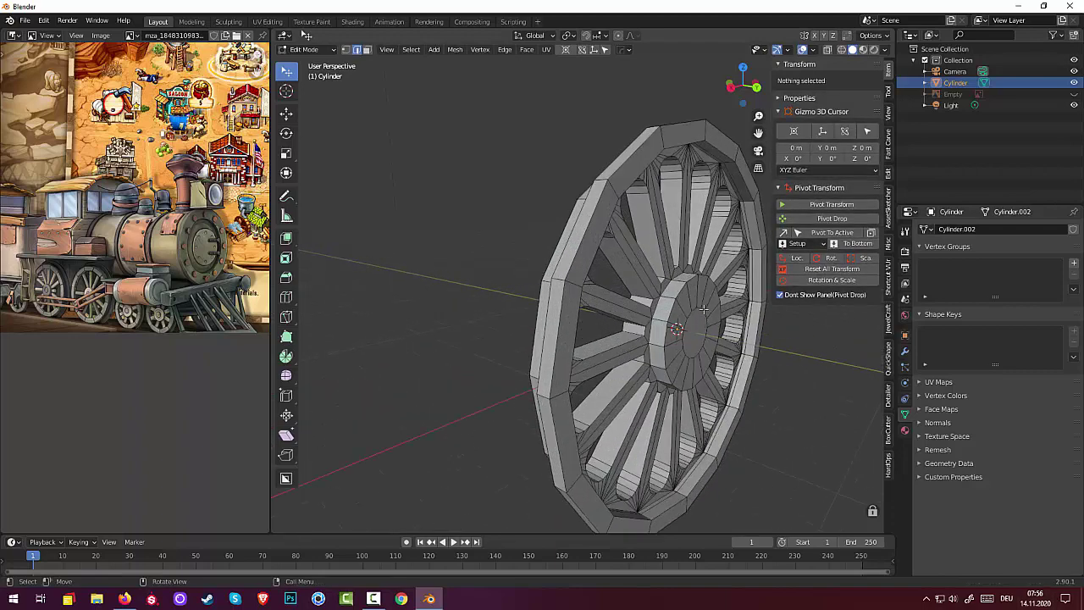
{"action": "scroll", "coordinate": [574, 324], "scroll_direction": "up", "scroll_amount": 2}
{"action": "middle_click_drag", "start_coordinate": [574, 325], "coordinate": [519, 319]}
{"action": "left_click", "coordinate": [519, 319]}
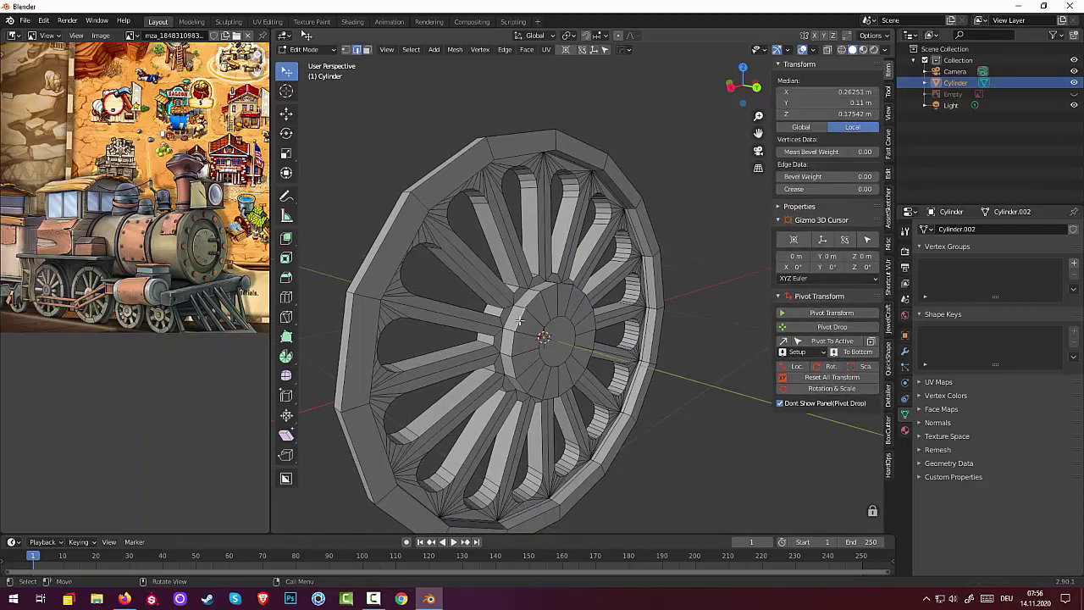
{"action": "left_click", "coordinate": [520, 318], "text": "alt"}
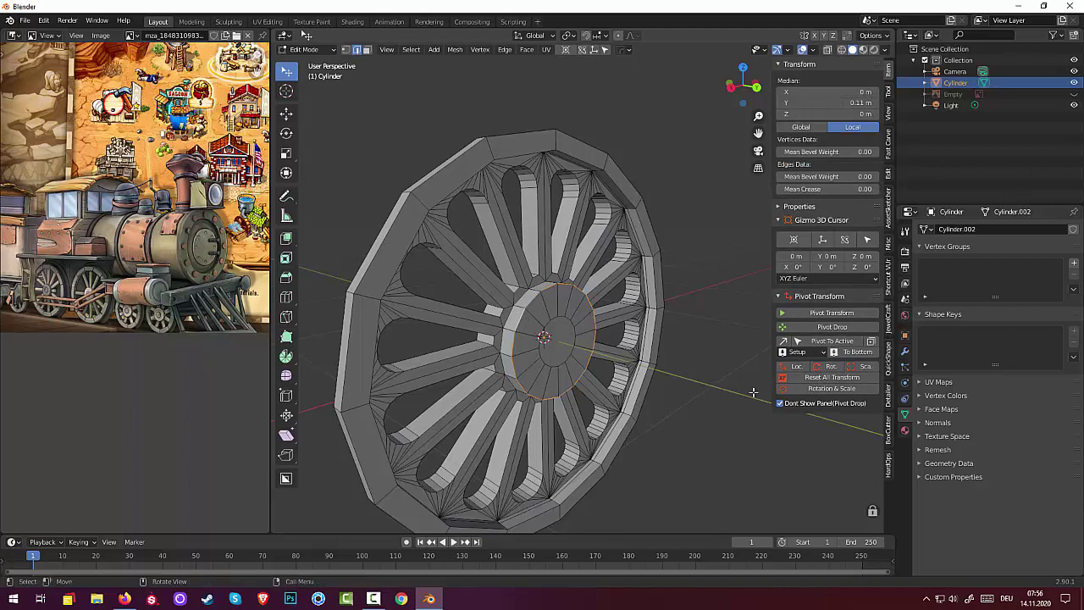
{"action": "key", "text": "ctrl+b"}
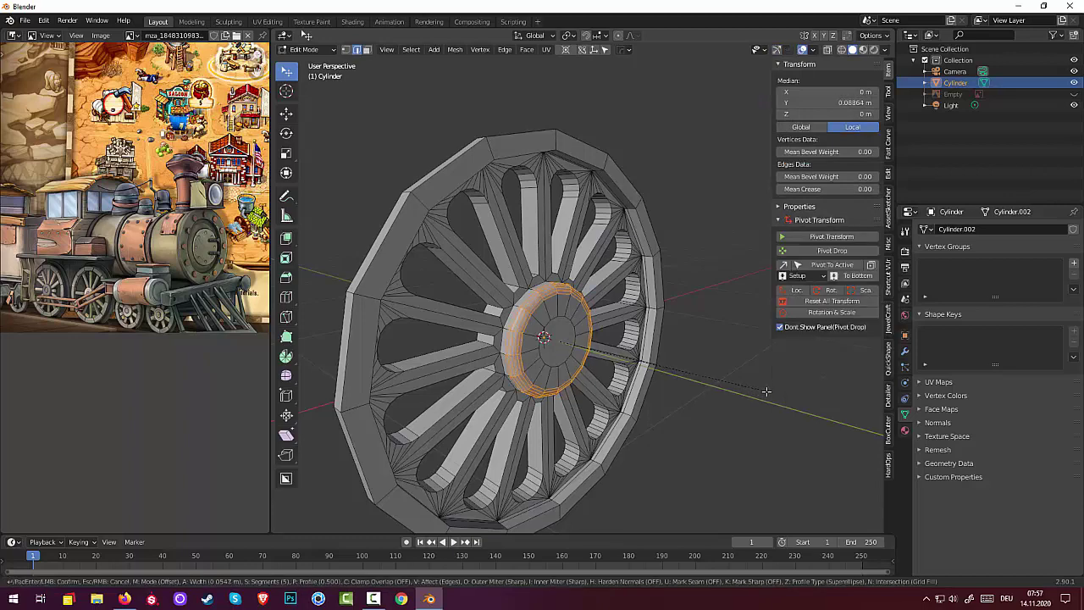
{"action": "scroll", "coordinate": [765, 393], "scroll_direction": "down", "scroll_amount": 1}
{"action": "scroll", "coordinate": [764, 392], "scroll_direction": "down", "scroll_amount": 2}
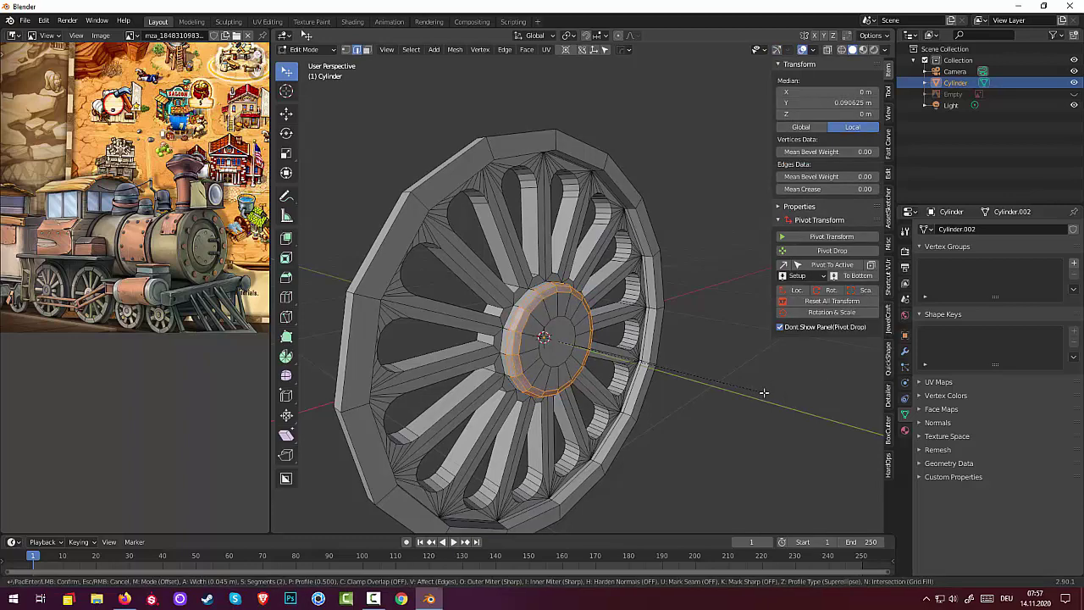
{"action": "scroll", "coordinate": [764, 393], "scroll_direction": "up", "scroll_amount": 1}
{"action": "left_click", "coordinate": [764, 392]}
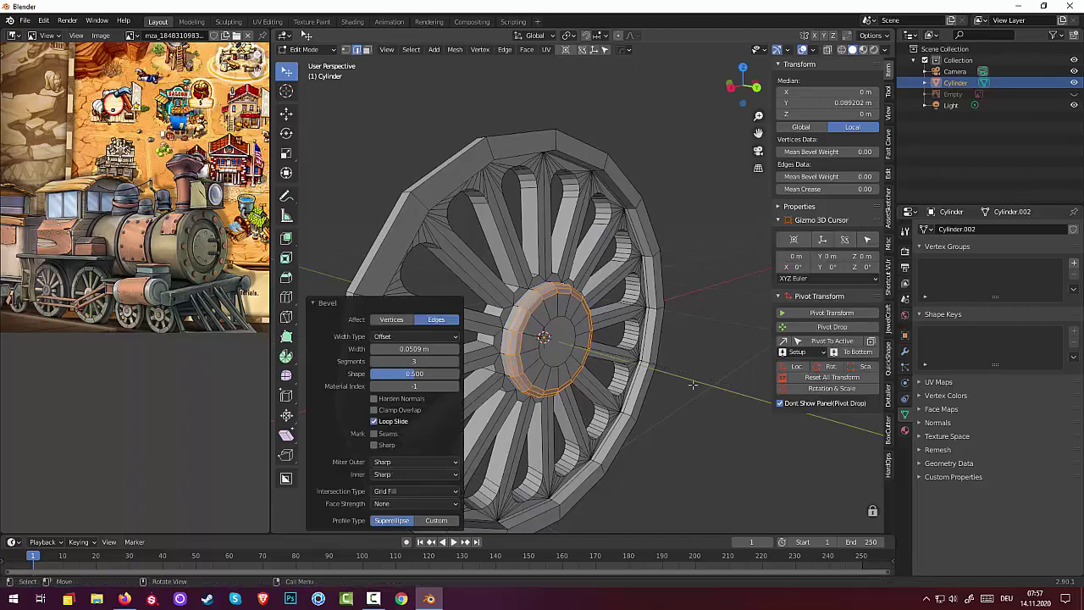
{"action": "left_click", "coordinate": [555, 351]}
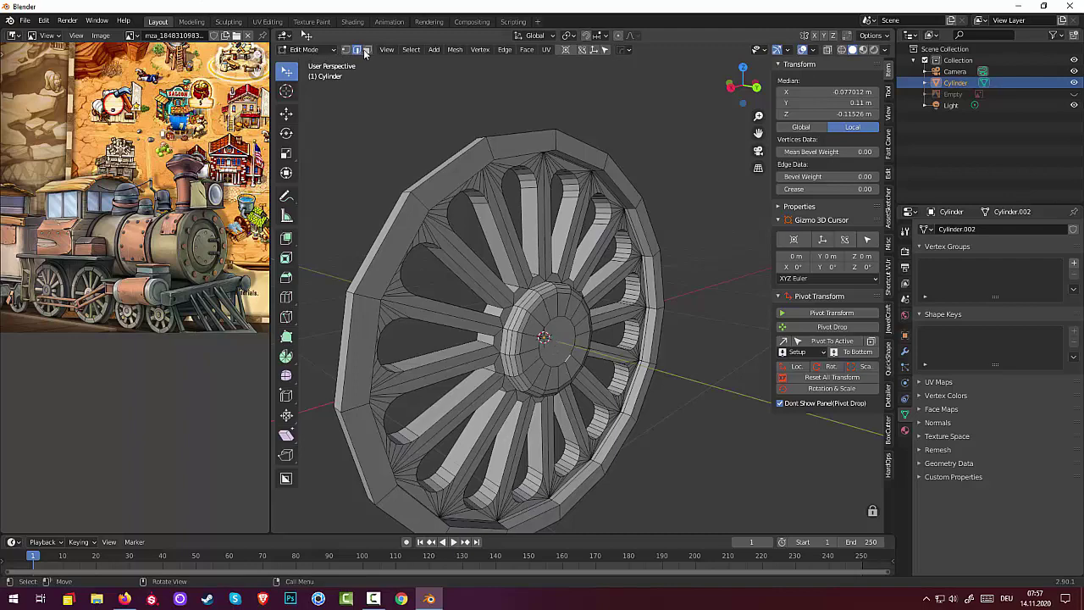
Step: In face select, inset the hub's centre face and recess it 0.069 m into the hub
{"action": "left_click", "coordinate": [366, 51]}
{"action": "left_click", "coordinate": [560, 354]}
{"action": "mouse_move", "coordinate": [561, 353]}
{"action": "middle_mouse_down"}
{"action": "mouse_move", "coordinate": [552, 337]}
{"action": "mouse_move", "coordinate": [616, 358]}
{"action": "middle_mouse_up"}
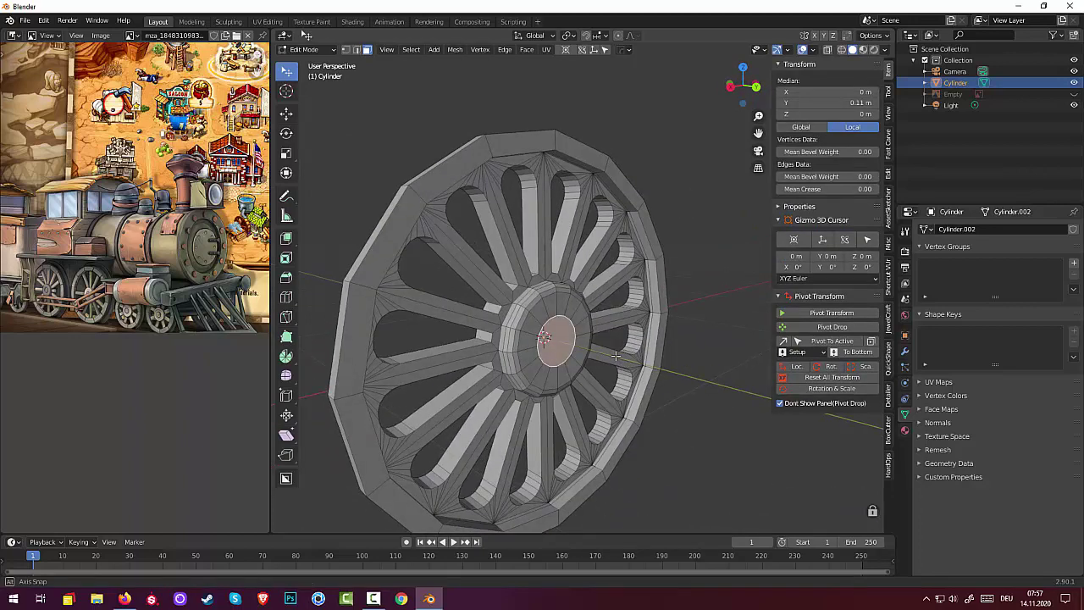
{"action": "middle_click_drag", "start_coordinate": [615, 358], "coordinate": [608, 355]}
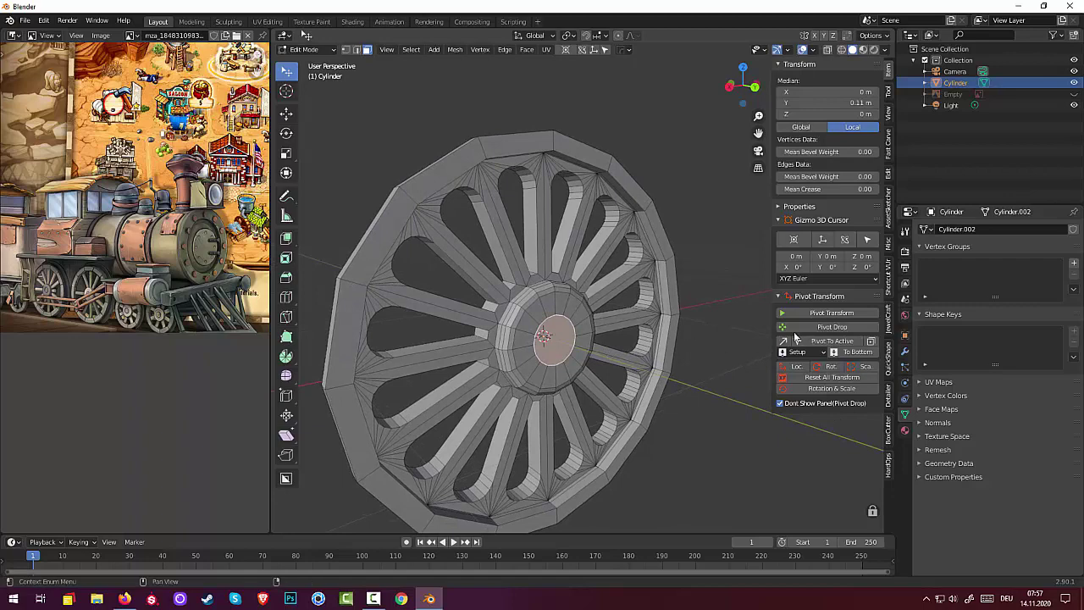
{"action": "left_click", "coordinate": [793, 331]}
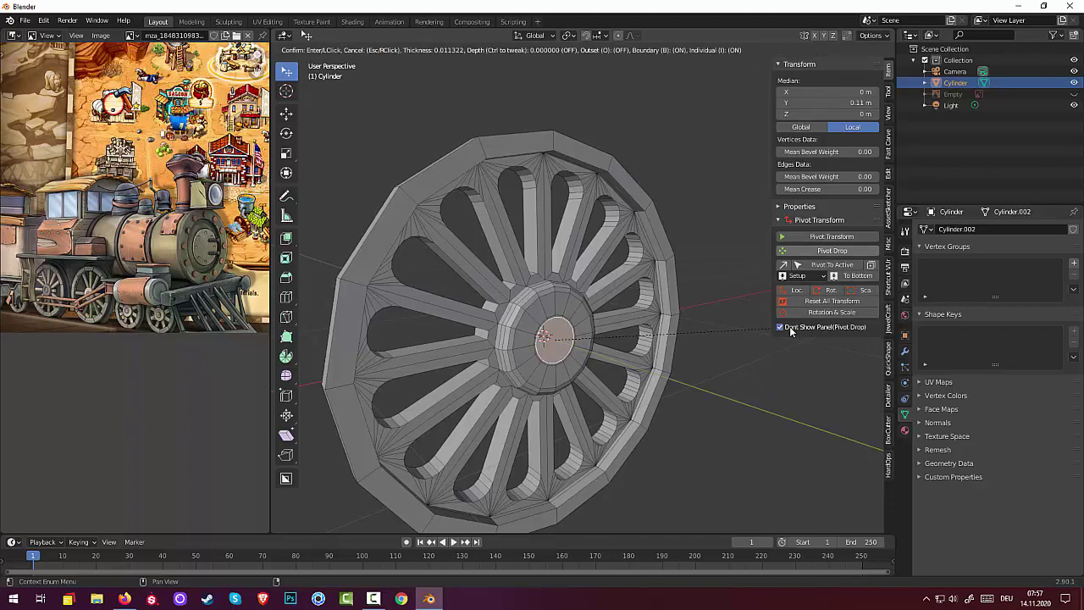
{"action": "left_click", "coordinate": [791, 330]}
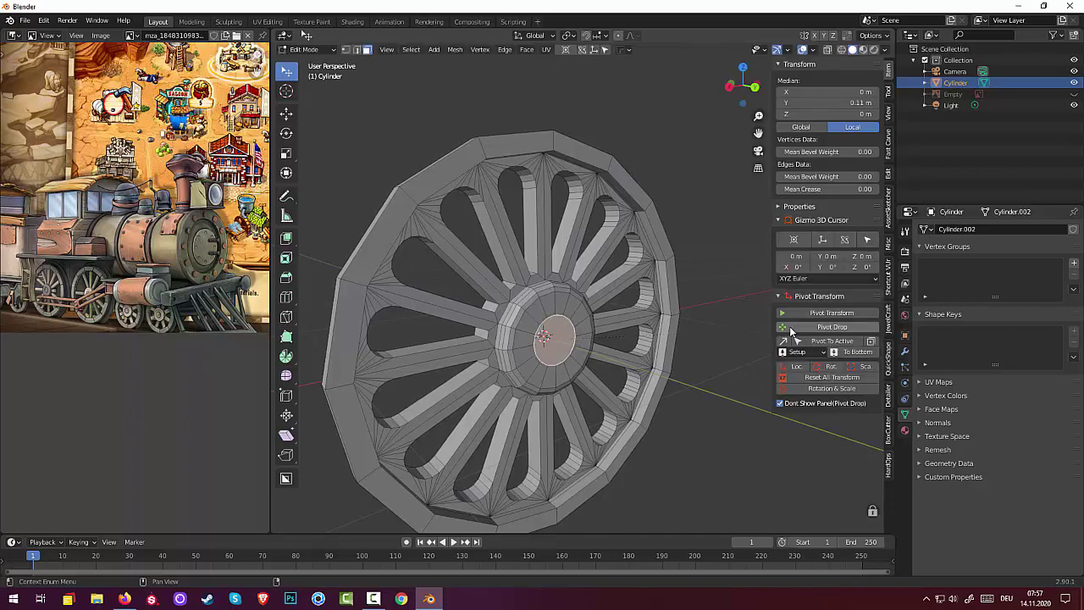
{"action": "key", "text": "e"}
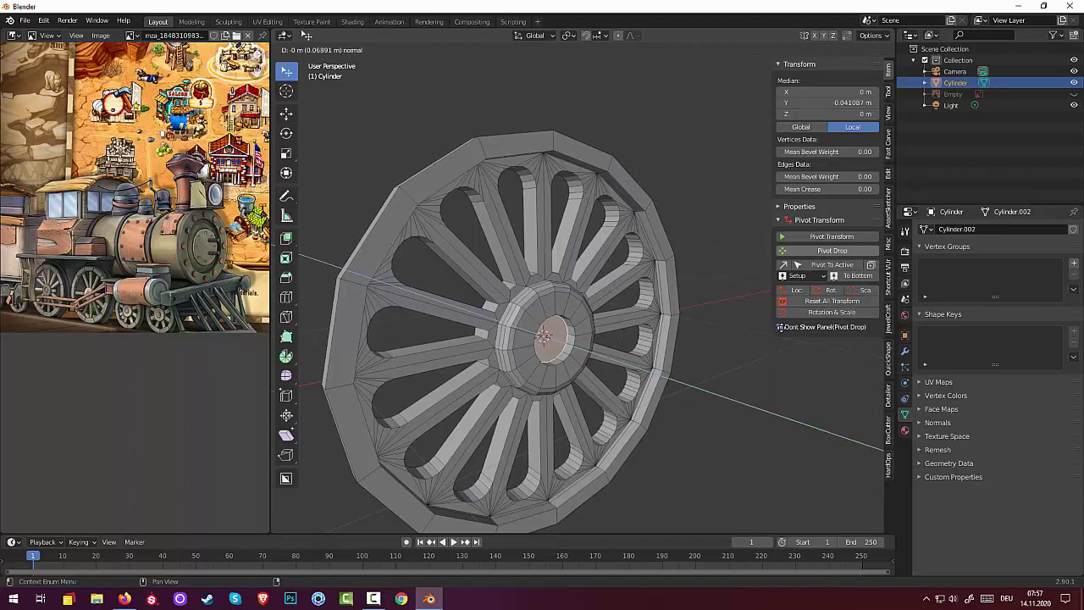
{"action": "left_click", "coordinate": [783, 331]}
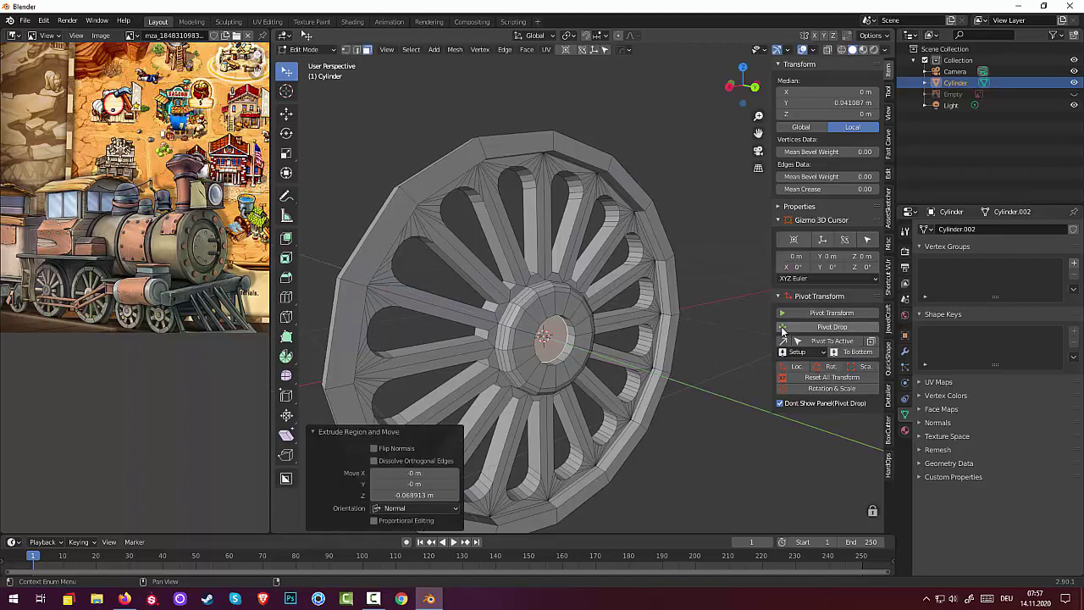
Step: Inset the recessed face 0.012 m and extrude it 0.089 m outward as an axle stub
{"action": "key", "text": "i"}
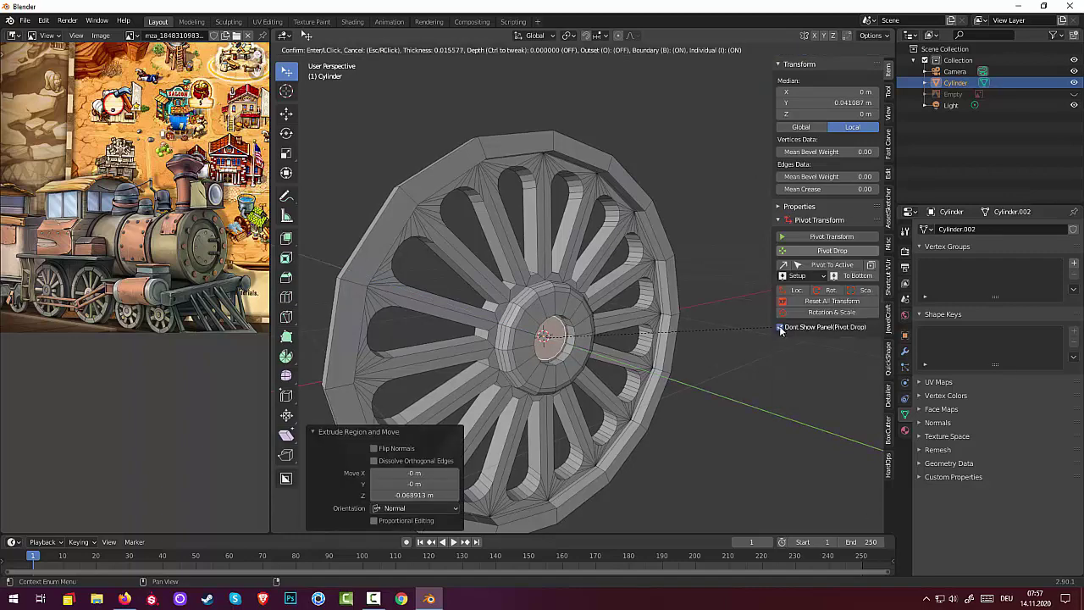
{"action": "left_click", "coordinate": [781, 330]}
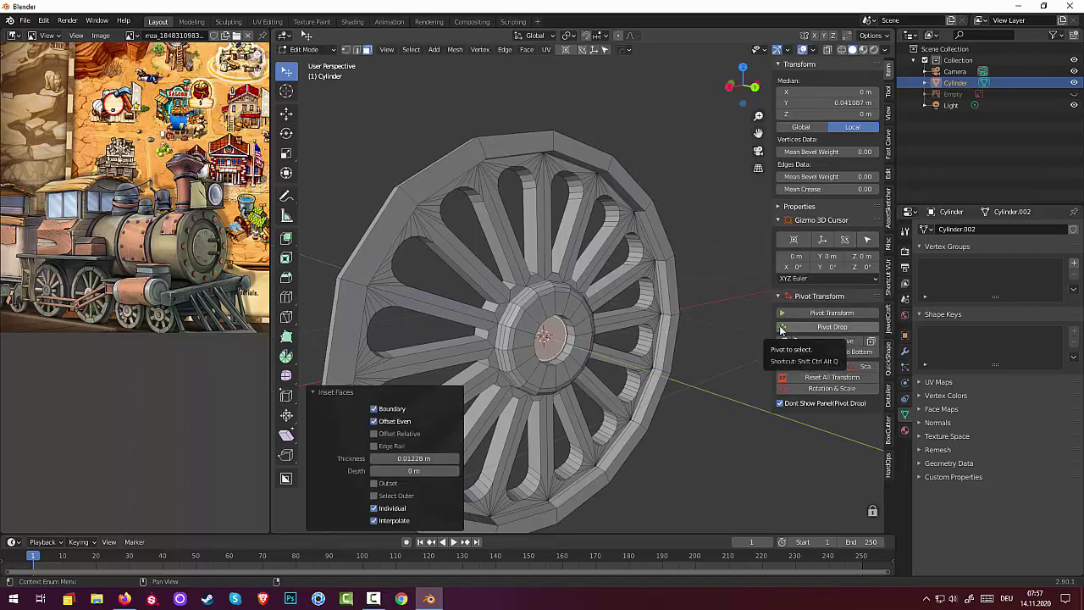
{"action": "key", "text": "e"}
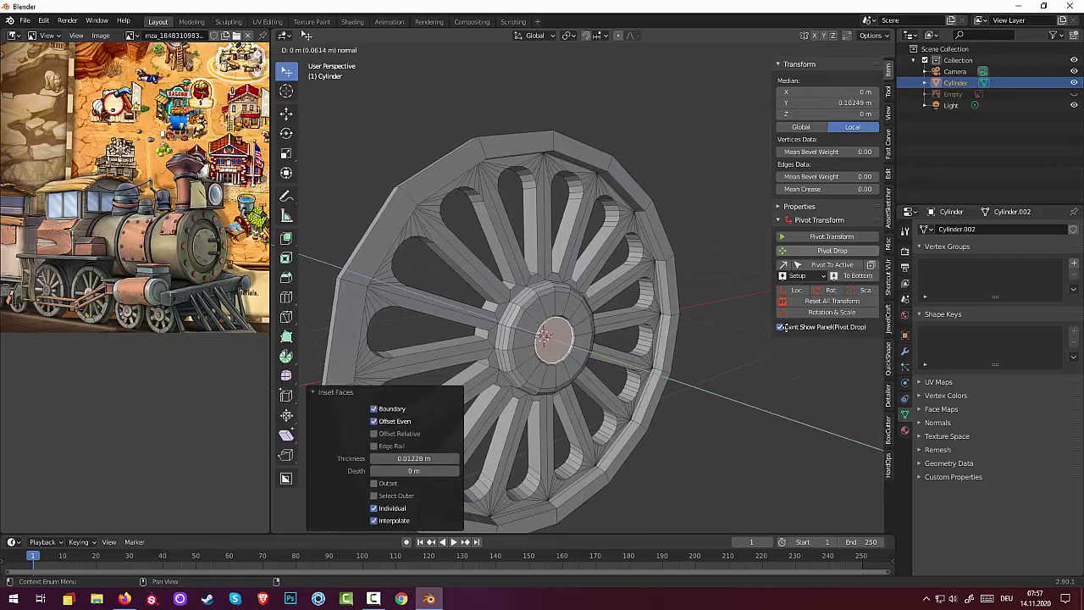
{"action": "left_click", "coordinate": [788, 327]}
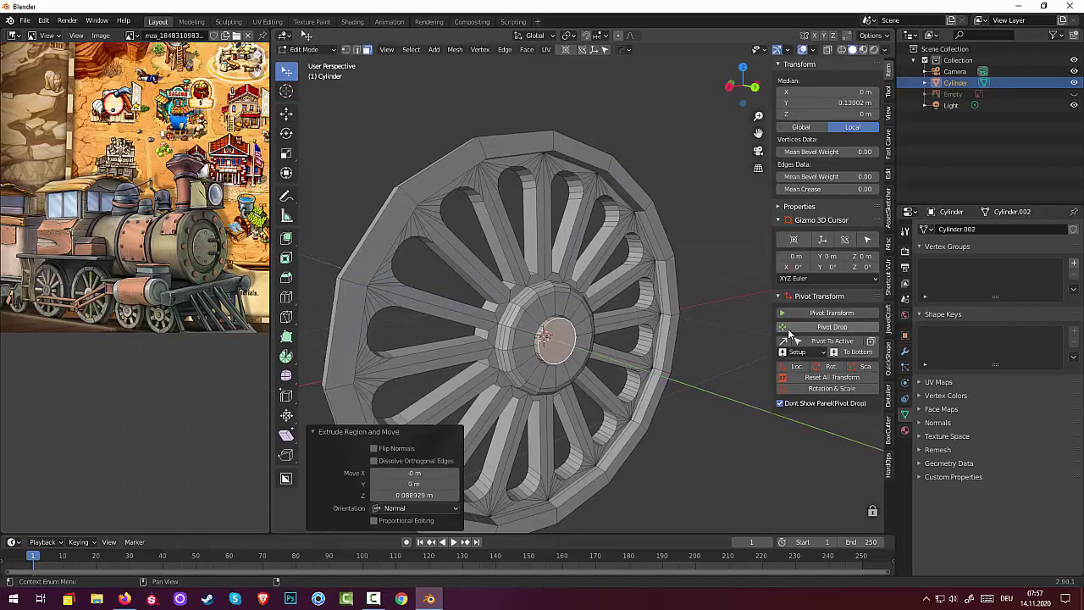
{"action": "key", "text": "ctrl+b"}
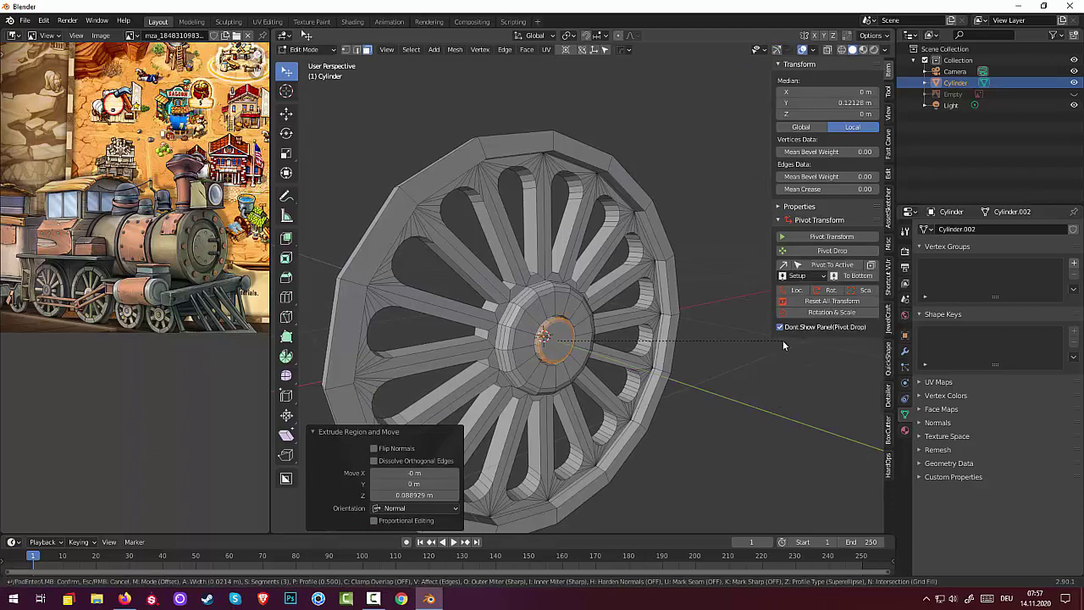
Step: Confirm a 3-segment bevel on the axle stub's rim, deselect all, and check the wheel
{"action": "left_click", "coordinate": [781, 344]}
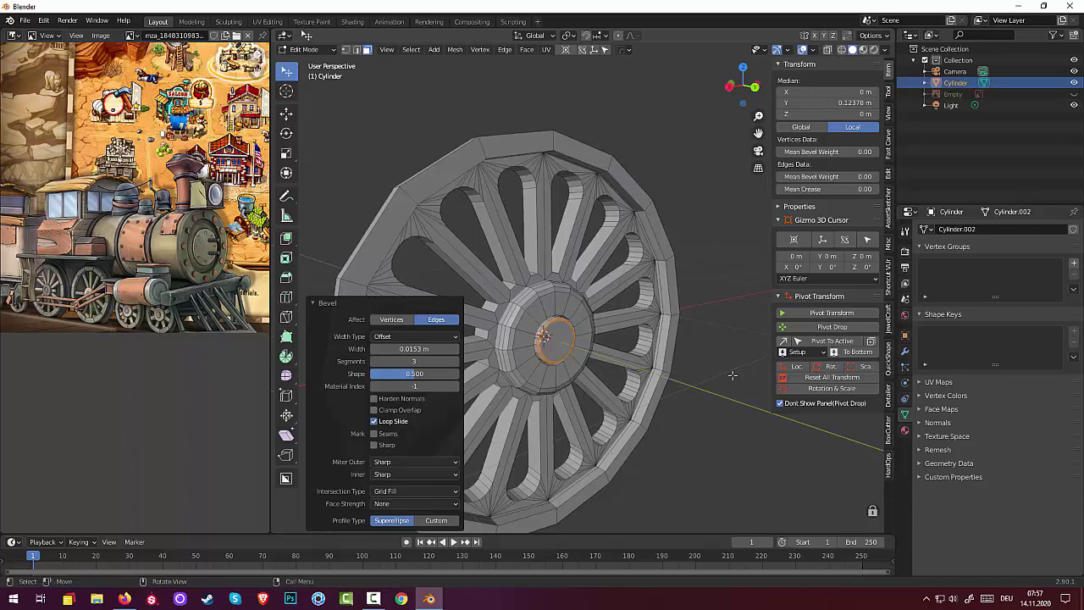
{"action": "key", "text": "alt+a"}
{"action": "mouse_move", "coordinate": [781, 344]}
{"action": "middle_mouse_down", "text": "alt"}
{"action": "mouse_move", "coordinate": [657, 355]}
{"action": "mouse_move", "coordinate": [666, 363]}
{"action": "middle_mouse_up", "text": "alt"}
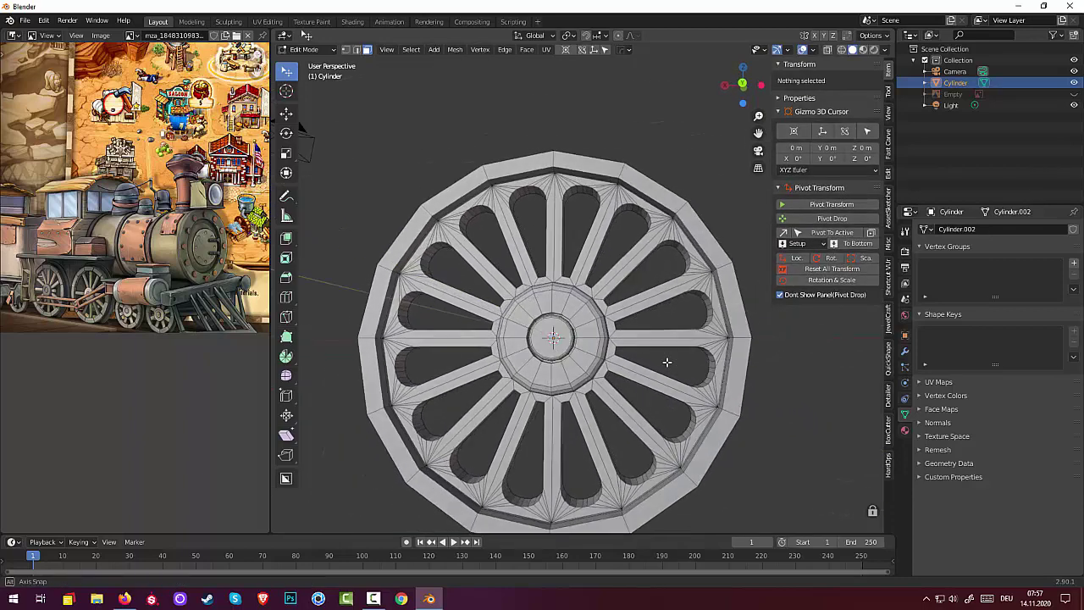
{"action": "scroll", "coordinate": [665, 363], "scroll_direction": "down", "scroll_amount": 2}
{"action": "scroll", "coordinate": [602, 348], "scroll_direction": "up", "scroll_amount": 4}
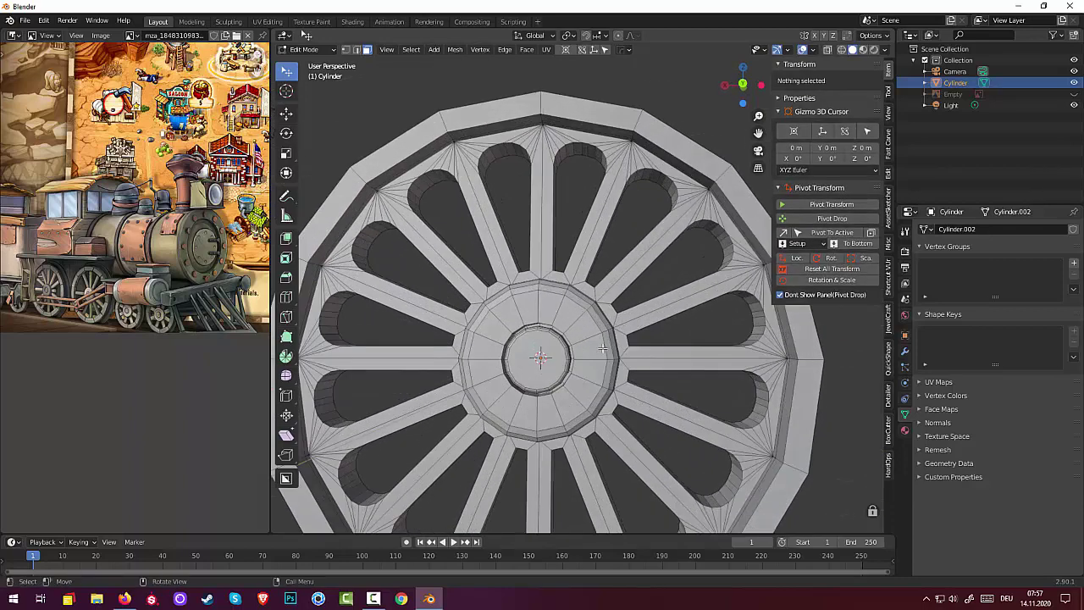
{"action": "scroll", "coordinate": [602, 348], "scroll_direction": "down", "scroll_amount": 3}
{"action": "scroll", "coordinate": [657, 391], "scroll_direction": "down", "scroll_amount": 1}
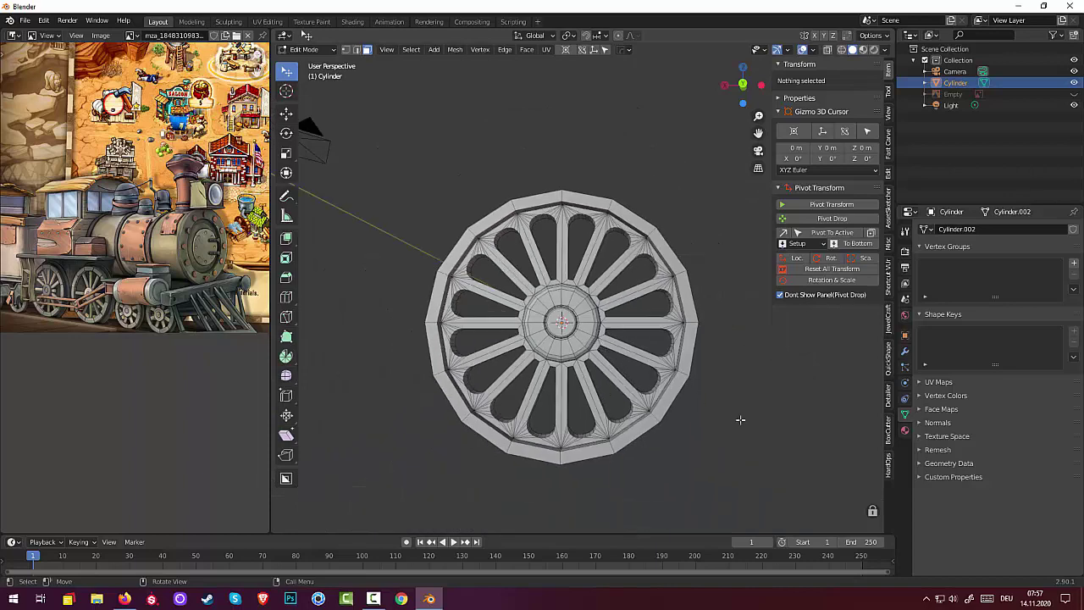
{"action": "scroll", "coordinate": [741, 420], "scroll_direction": "down", "scroll_amount": 2}
{"action": "scroll", "coordinate": [737, 416], "scroll_direction": "down", "scroll_amount": 1}
{"action": "mouse_move", "coordinate": [709, 397]}
{"action": "middle_mouse_down"}
{"action": "mouse_move", "coordinate": [774, 435]}
{"action": "mouse_move", "coordinate": [840, 416]}
{"action": "mouse_move", "coordinate": [879, 424]}
{"action": "mouse_move", "coordinate": [306, 426]}
{"action": "mouse_move", "coordinate": [867, 387]}
{"action": "mouse_move", "coordinate": [835, 438]}
{"action": "mouse_move", "coordinate": [839, 419]}
{"action": "middle_mouse_up"}
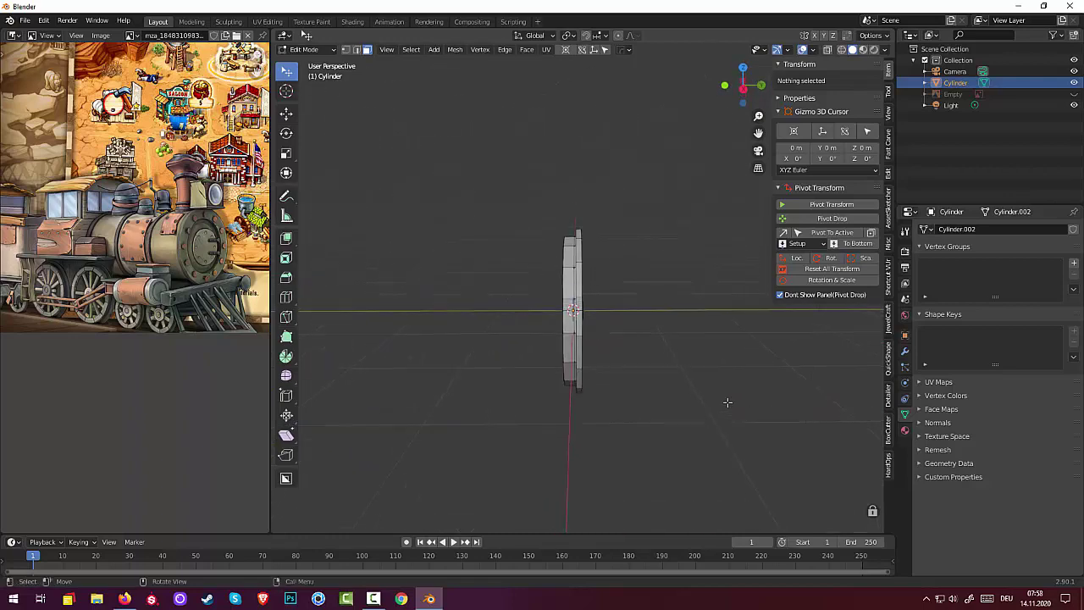
{"action": "mouse_move", "coordinate": [728, 403]}
{"action": "middle_mouse_down"}
{"action": "mouse_move", "coordinate": [610, 375]}
{"action": "mouse_move", "coordinate": [687, 372]}
{"action": "mouse_move", "coordinate": [680, 384]}
{"action": "middle_mouse_up"}
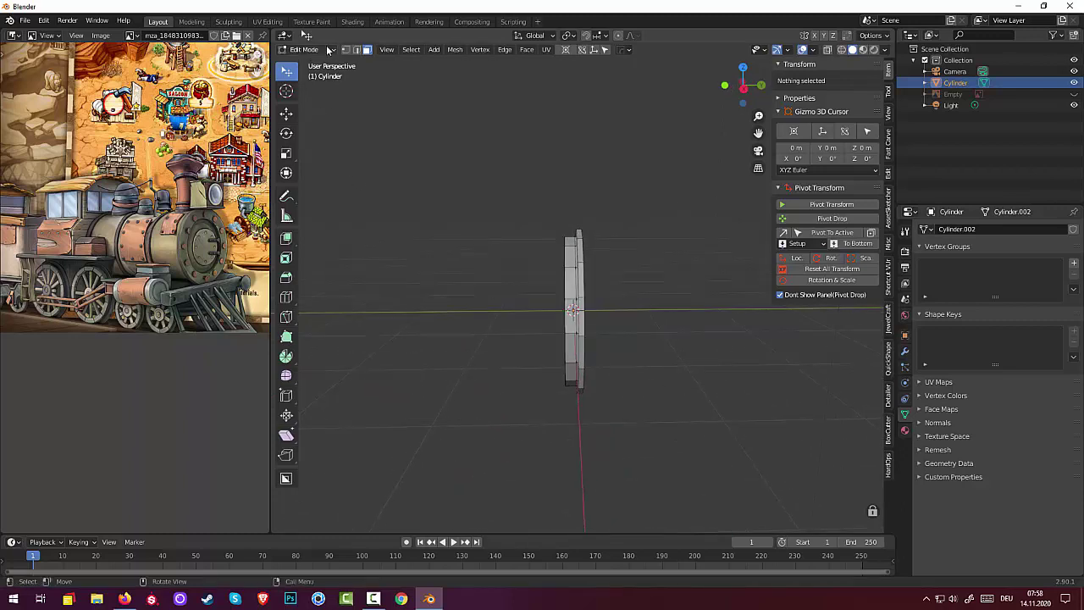
Step: Return to Object Mode and scale the wheel 1.284 along Y to 0.308 m deep
{"action": "left_click", "coordinate": [309, 49]}
{"action": "left_click", "coordinate": [320, 61]}
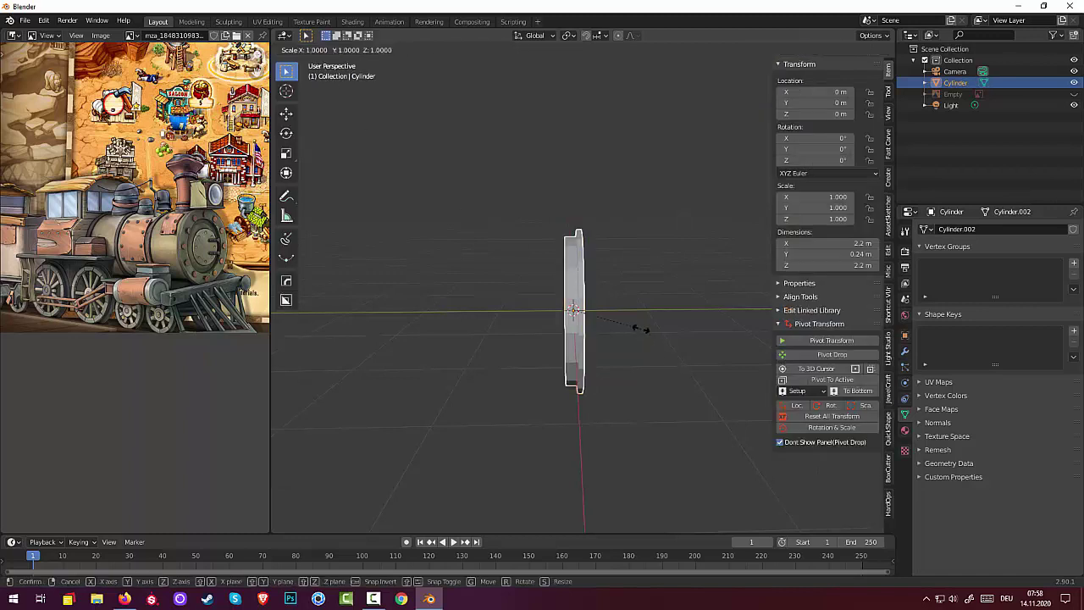
{"action": "key", "text": "s"}
{"action": "key", "text": "y"}
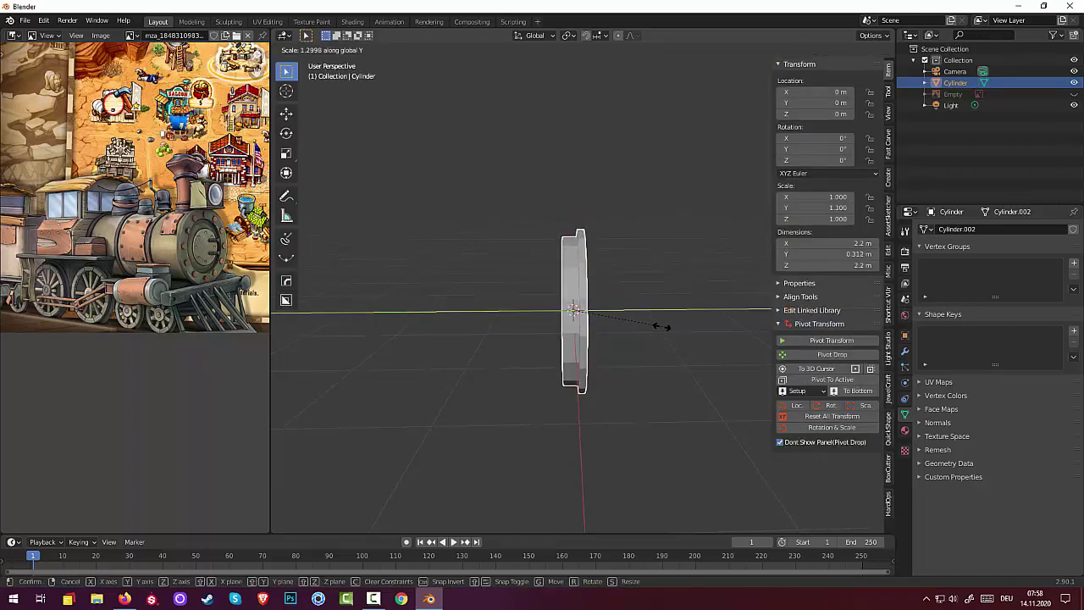
{"action": "left_click", "coordinate": [656, 329]}
{"action": "left_click", "coordinate": [653, 354]}
{"action": "mouse_move", "coordinate": [653, 354]}
{"action": "middle_mouse_down"}
{"action": "mouse_move", "coordinate": [466, 328]}
{"action": "mouse_move", "coordinate": [586, 330]}
{"action": "mouse_move", "coordinate": [520, 329]}
{"action": "mouse_move", "coordinate": [556, 357]}
{"action": "mouse_move", "coordinate": [615, 339]}
{"action": "middle_mouse_up"}
{"action": "scroll", "coordinate": [582, 351], "scroll_direction": "up", "scroll_amount": 3}
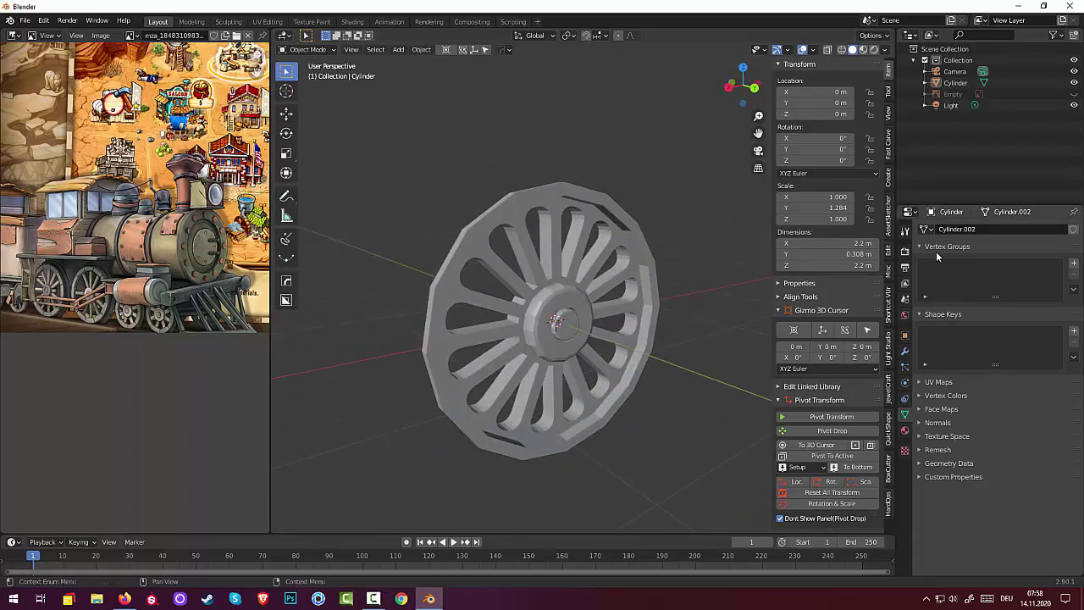
Step: Add a Subdivision Surface modifier, preview viewport level 3, then set it back to 0
{"action": "scroll", "coordinate": [706, 278], "scroll_direction": "down", "scroll_amount": 3}
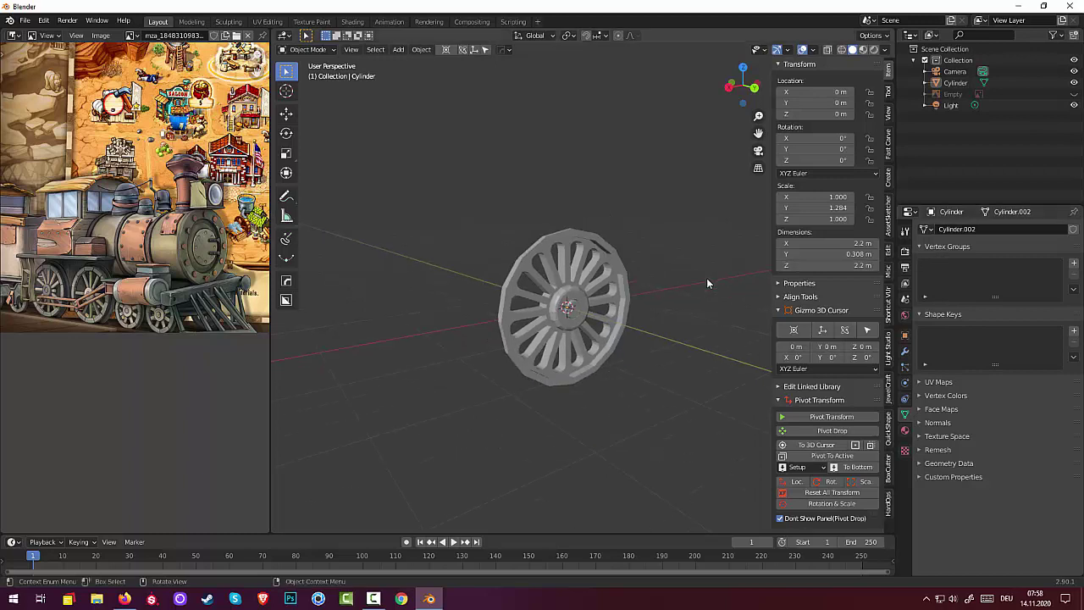
{"action": "middle_click_drag", "start_coordinate": [707, 278], "coordinate": [671, 268]}
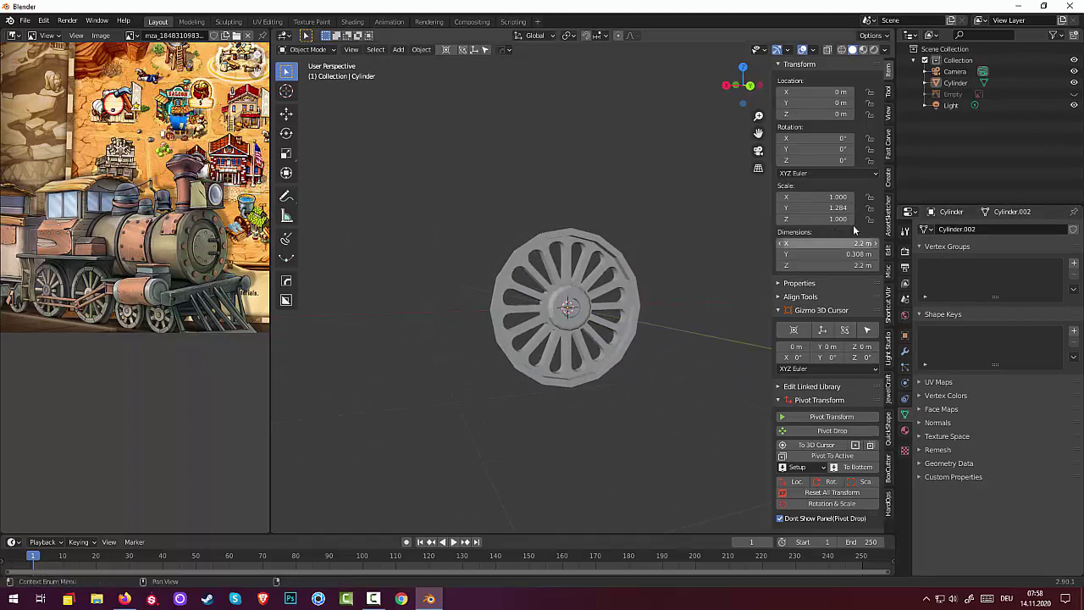
{"action": "left_click", "coordinate": [905, 355]}
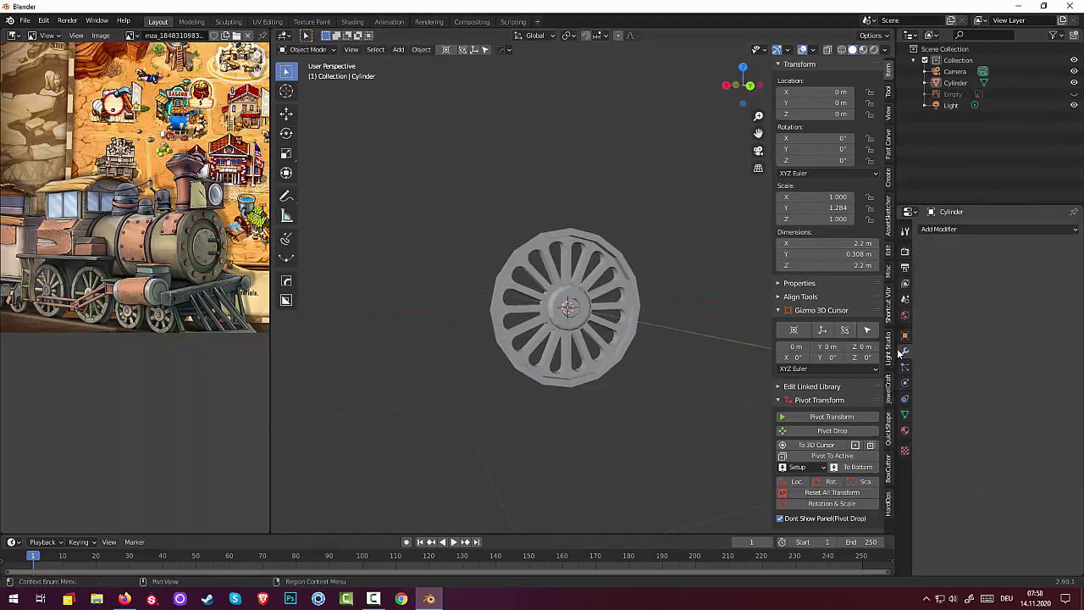
{"action": "left_click", "coordinate": [931, 231]}
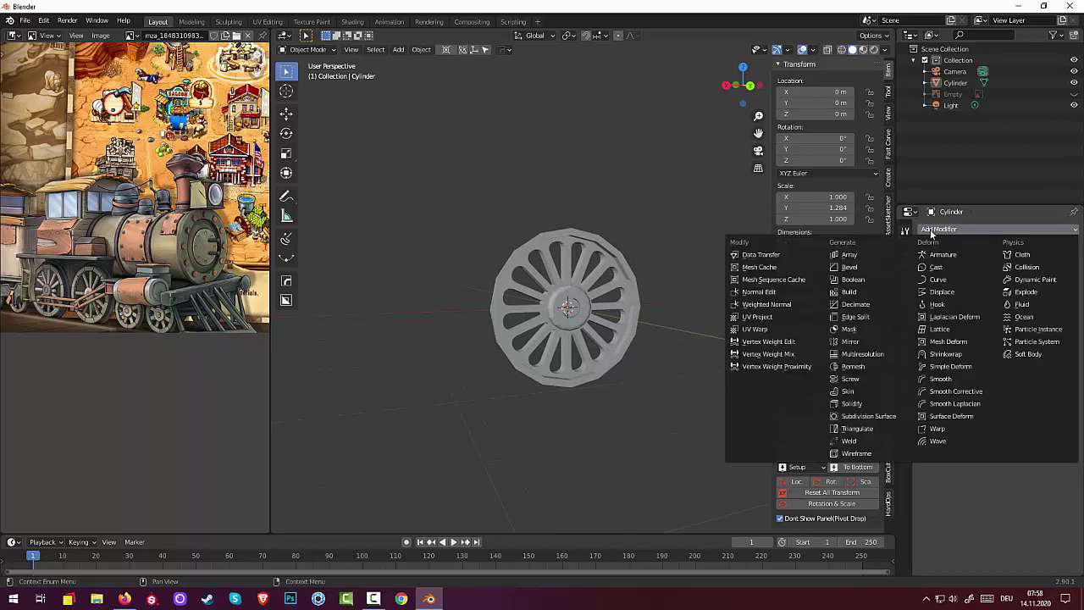
{"action": "left_click", "coordinate": [866, 417]}
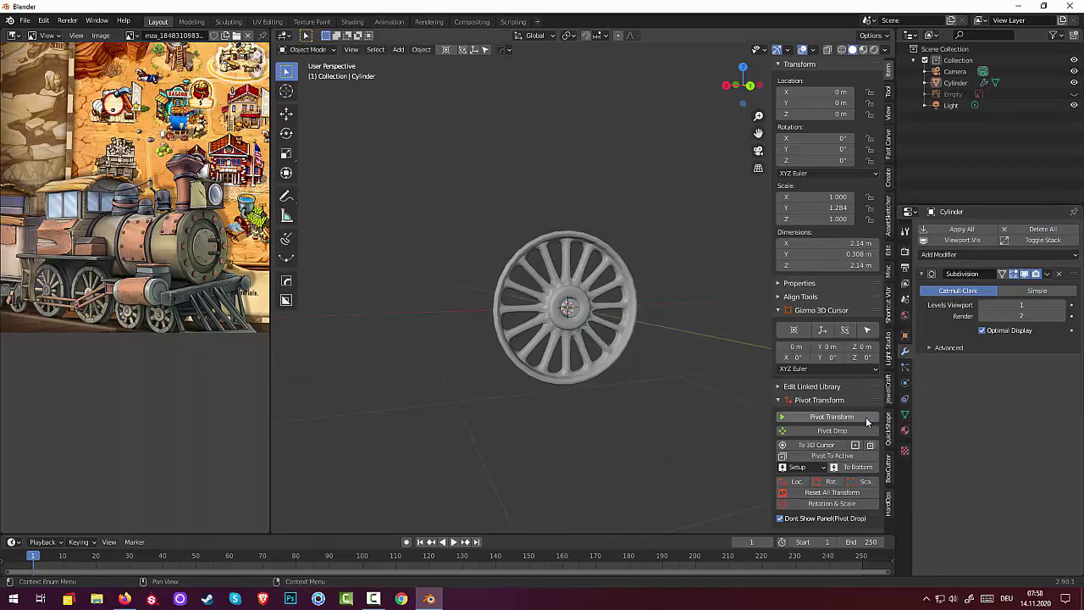
{"action": "mouse_move", "coordinate": [694, 408]}
{"action": "middle_mouse_down"}
{"action": "mouse_move", "coordinate": [630, 411]}
{"action": "mouse_move", "coordinate": [743, 413]}
{"action": "mouse_move", "coordinate": [670, 431]}
{"action": "middle_mouse_up"}
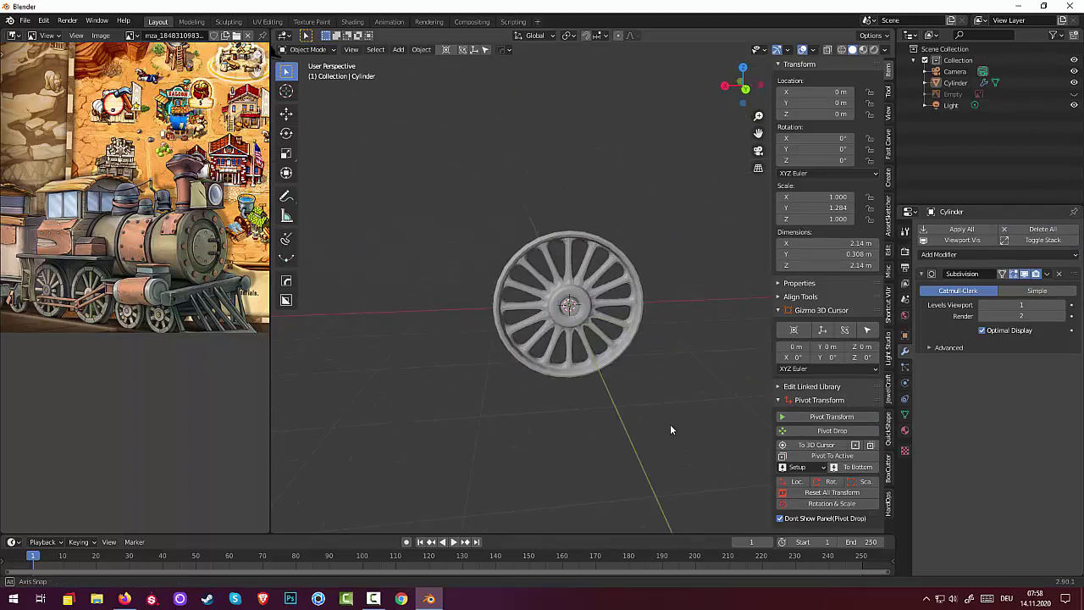
{"action": "scroll", "coordinate": [649, 395], "scroll_direction": "up", "scroll_amount": 3}
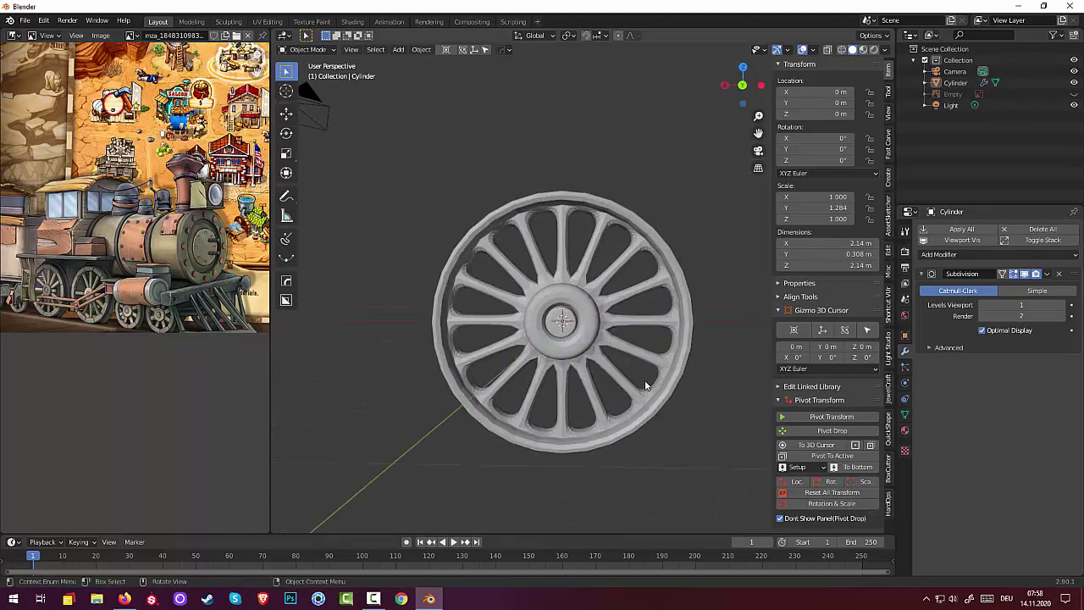
{"action": "left_click", "coordinate": [1063, 305]}
{"action": "left_click", "coordinate": [1063, 305]}
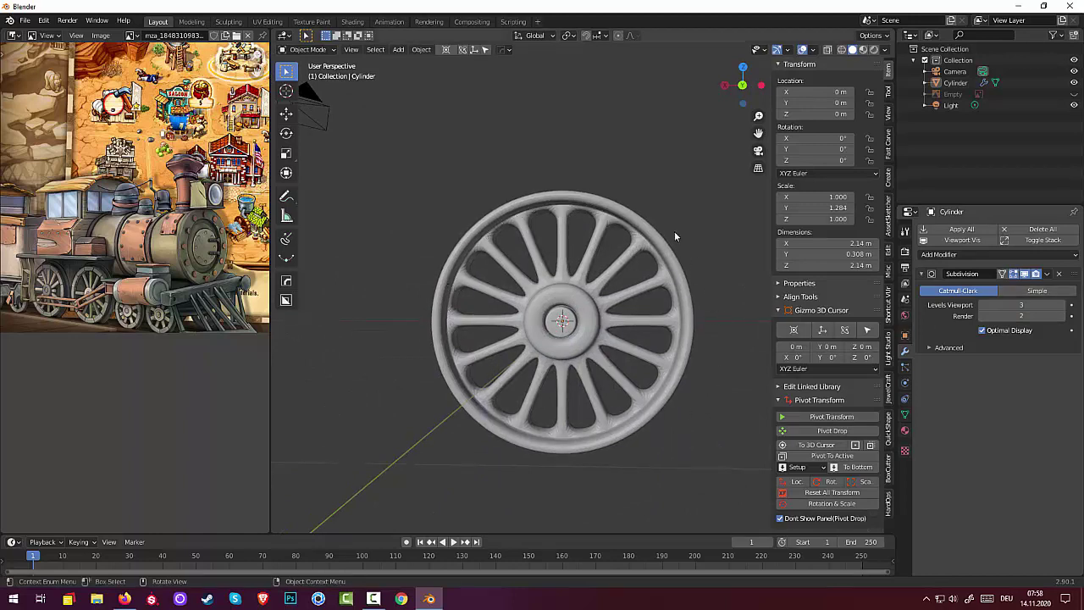
{"action": "mouse_move", "coordinate": [622, 290]}
{"action": "middle_mouse_down"}
{"action": "mouse_move", "coordinate": [756, 312]}
{"action": "mouse_move", "coordinate": [612, 316]}
{"action": "mouse_move", "coordinate": [636, 322]}
{"action": "middle_mouse_up"}
{"action": "left_click_drag", "start_coordinate": [1016, 305], "coordinate": [982, 305]}
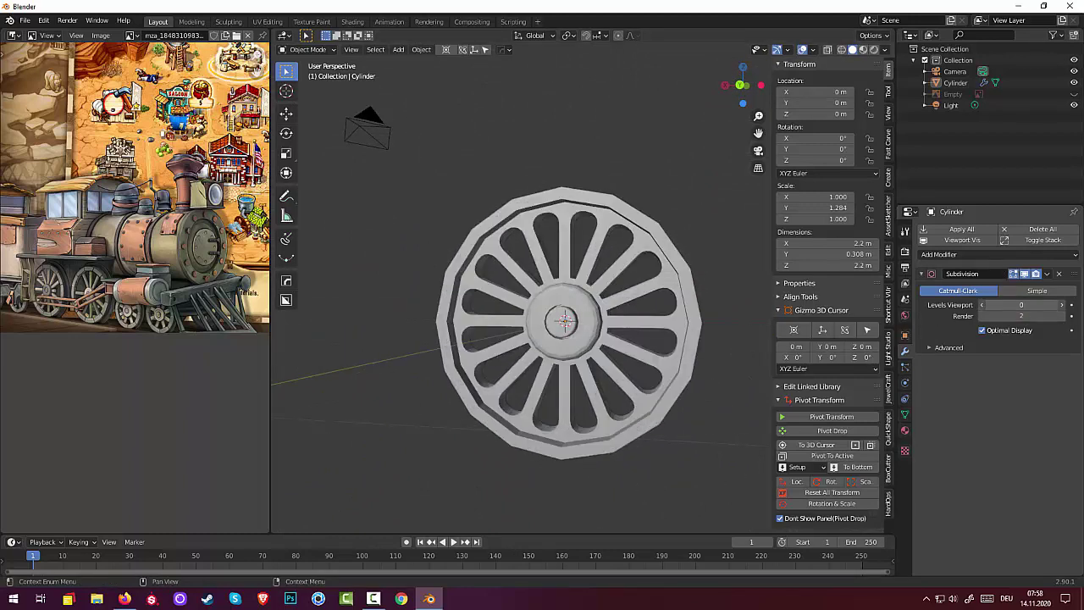
Step: Delete the Subdivision Surface modifier and inspect the faceted wheel over the reference
{"action": "left_click", "coordinate": [1060, 273]}
{"action": "mouse_move", "coordinate": [691, 422]}
{"action": "middle_mouse_down"}
{"action": "mouse_move", "coordinate": [634, 414]}
{"action": "mouse_move", "coordinate": [657, 410]}
{"action": "middle_mouse_up"}
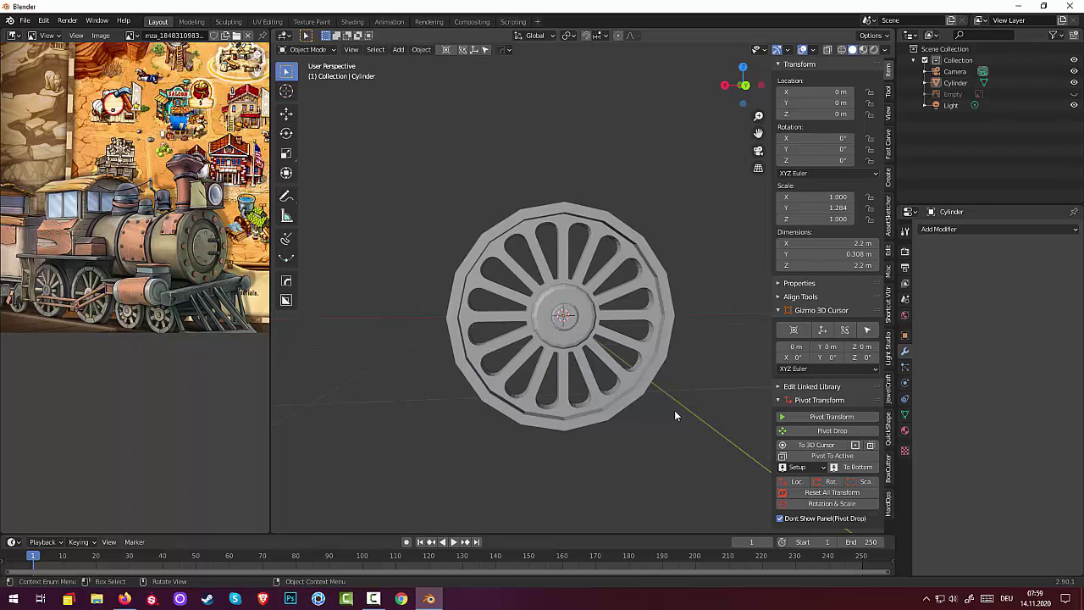
{"action": "scroll", "coordinate": [609, 340], "scroll_direction": "down", "scroll_amount": 3}
{"action": "scroll", "coordinate": [610, 344], "scroll_direction": "up", "scroll_amount": 1}
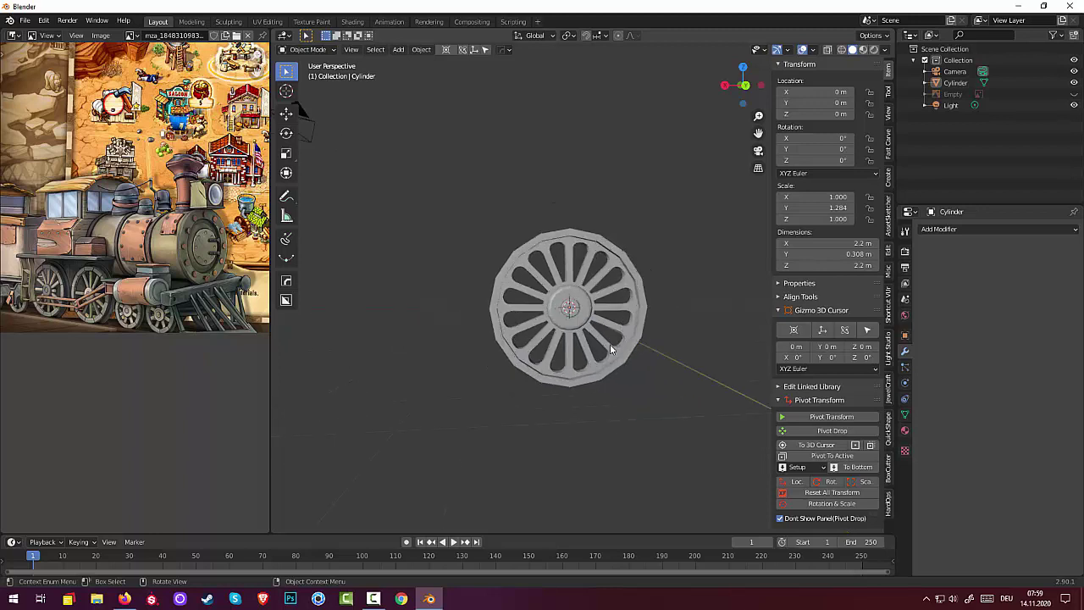
{"action": "scroll", "coordinate": [610, 343], "scroll_direction": "up", "scroll_amount": 3}
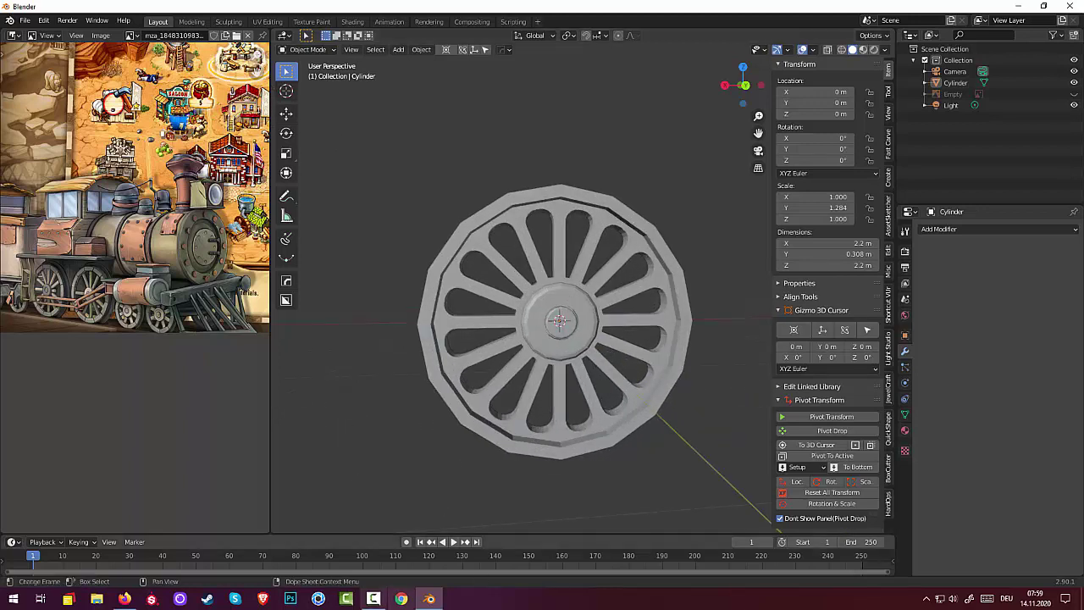
{"action": "left_click", "coordinate": [373, 599]}
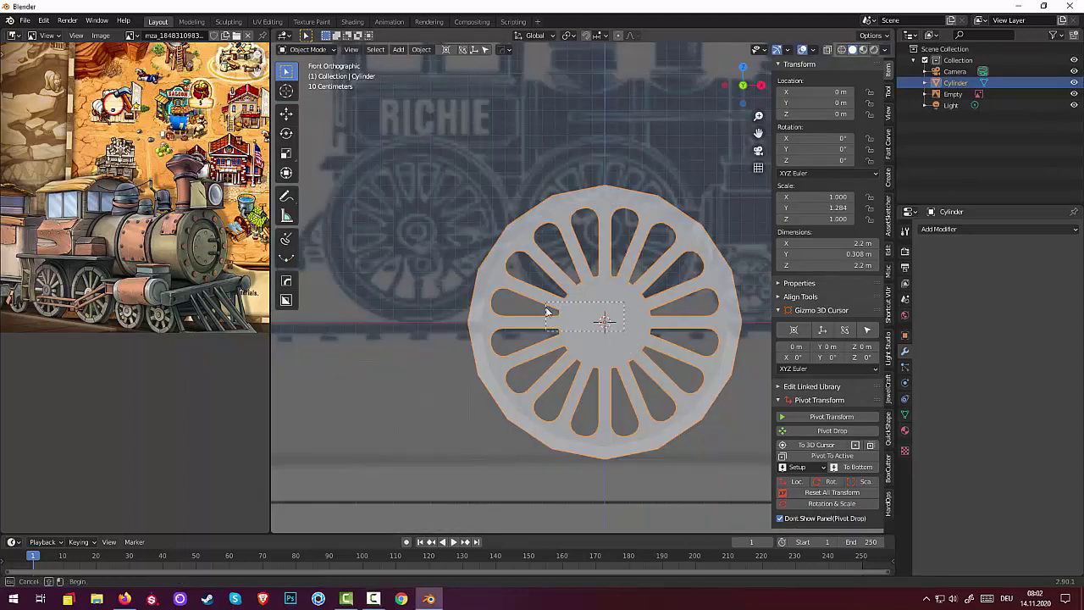
Step: Select only the wheel cylinder, leaving the reference image unselected
{"action": "left_click", "coordinate": [605, 327], "text": "shift"}
{"action": "key", "text": "g"}
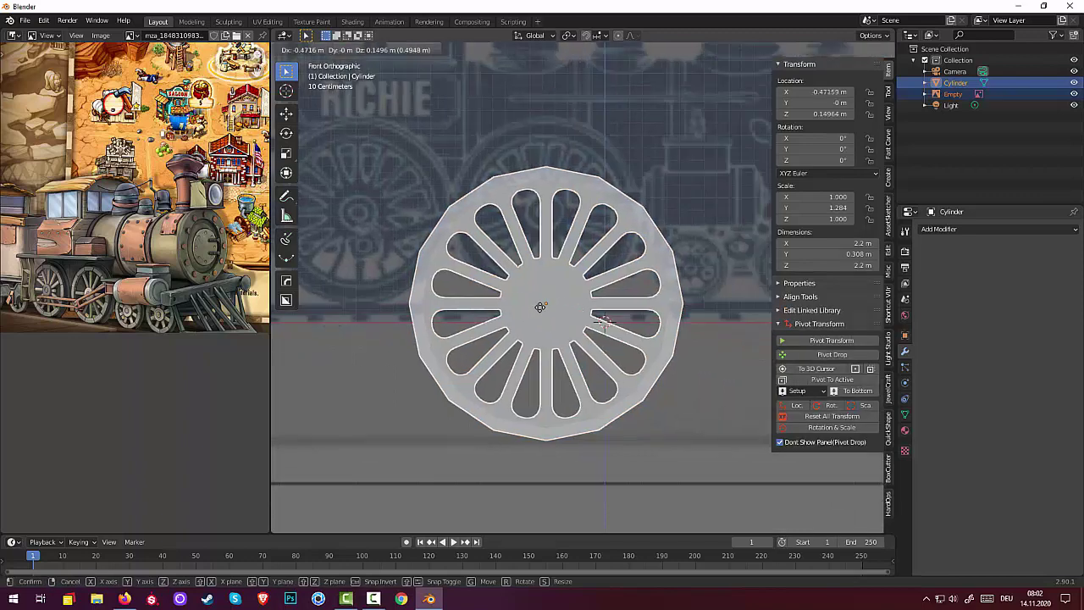
{"action": "right_click", "coordinate": [592, 324]}
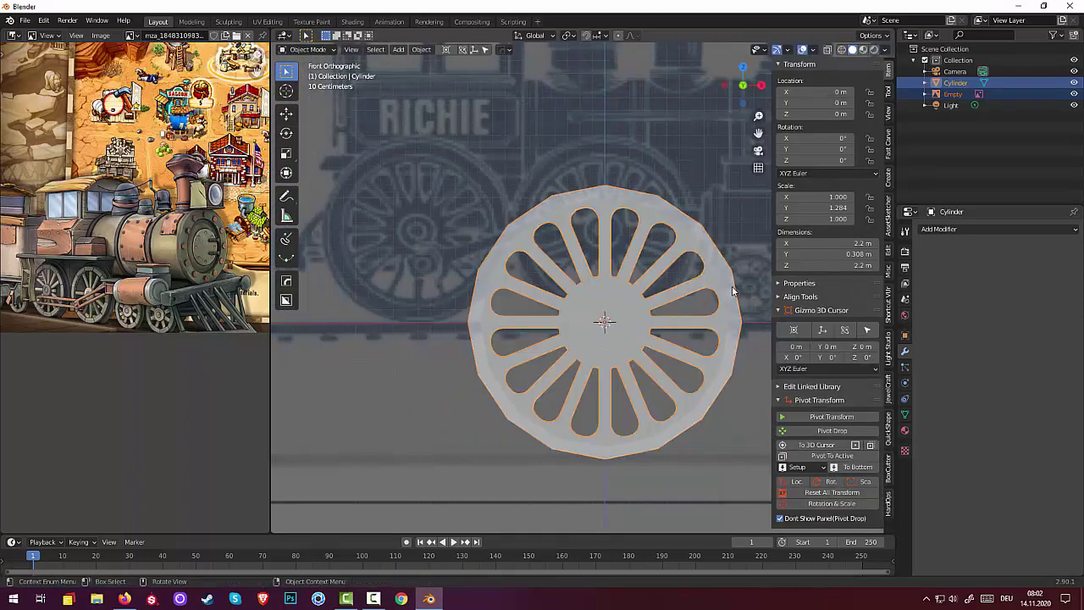
{"action": "left_click", "coordinate": [1012, 140]}
{"action": "left_click", "coordinate": [954, 84]}
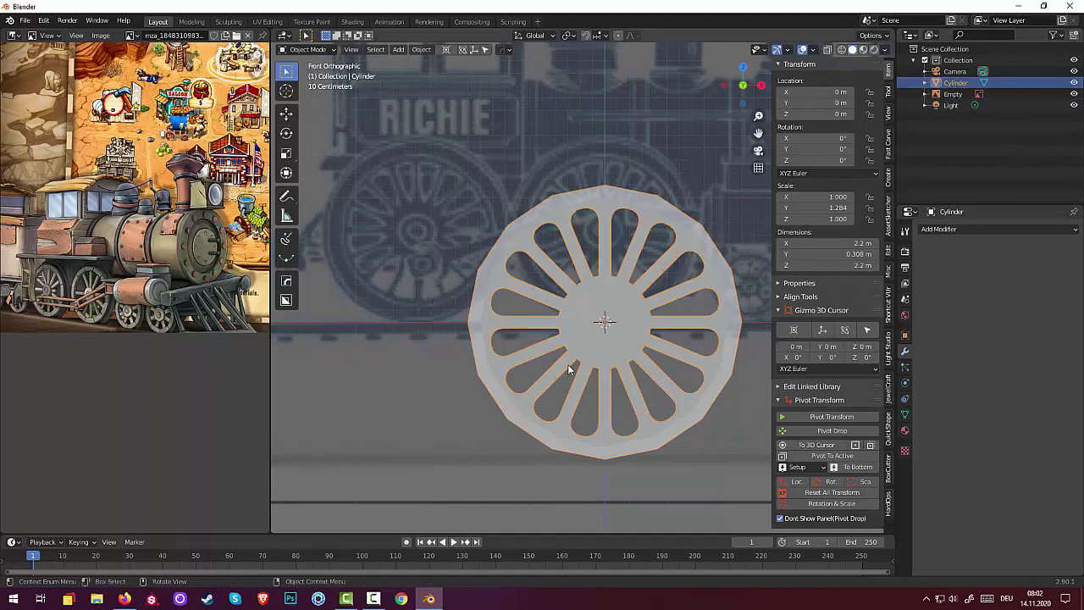
Step: Move the wheel onto the left reference wheel and shrink it to about 0.648 scale
{"action": "key", "text": "g"}
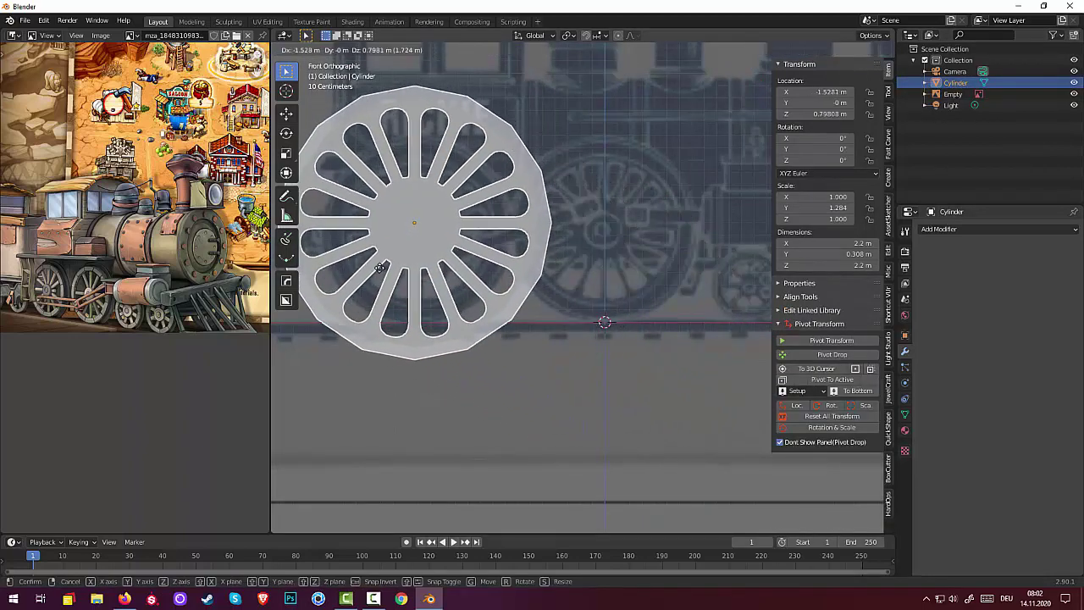
{"action": "left_click", "coordinate": [389, 275]}
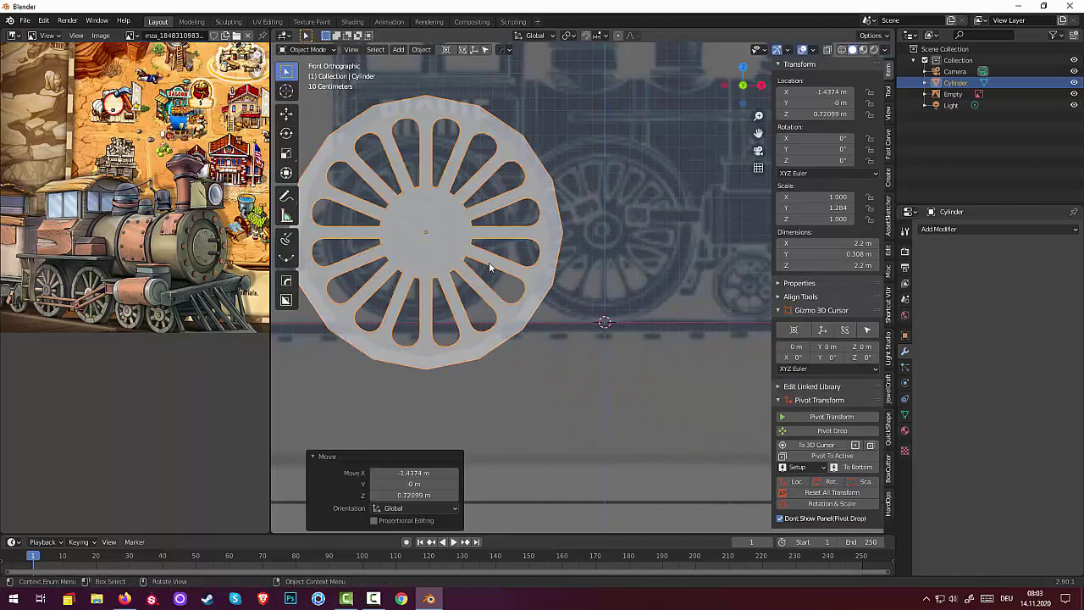
{"action": "key", "text": "s"}
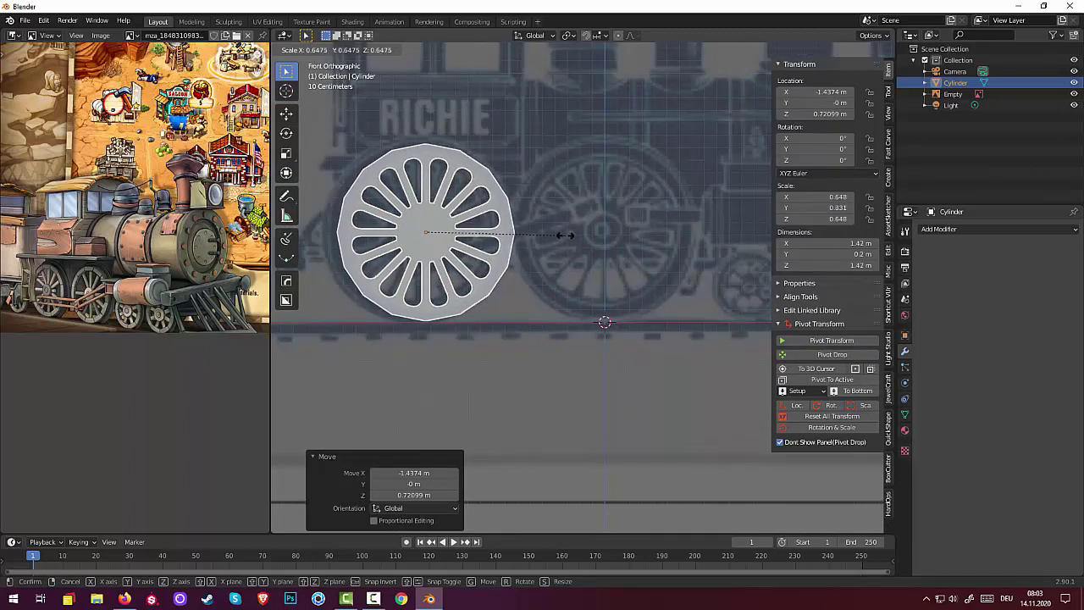
{"action": "left_click", "coordinate": [569, 238]}
{"action": "scroll", "coordinate": [576, 244], "scroll_direction": "up", "scroll_amount": 1}
{"action": "middle_click_drag", "start_coordinate": [576, 241], "coordinate": [686, 290], "text": "shift"}
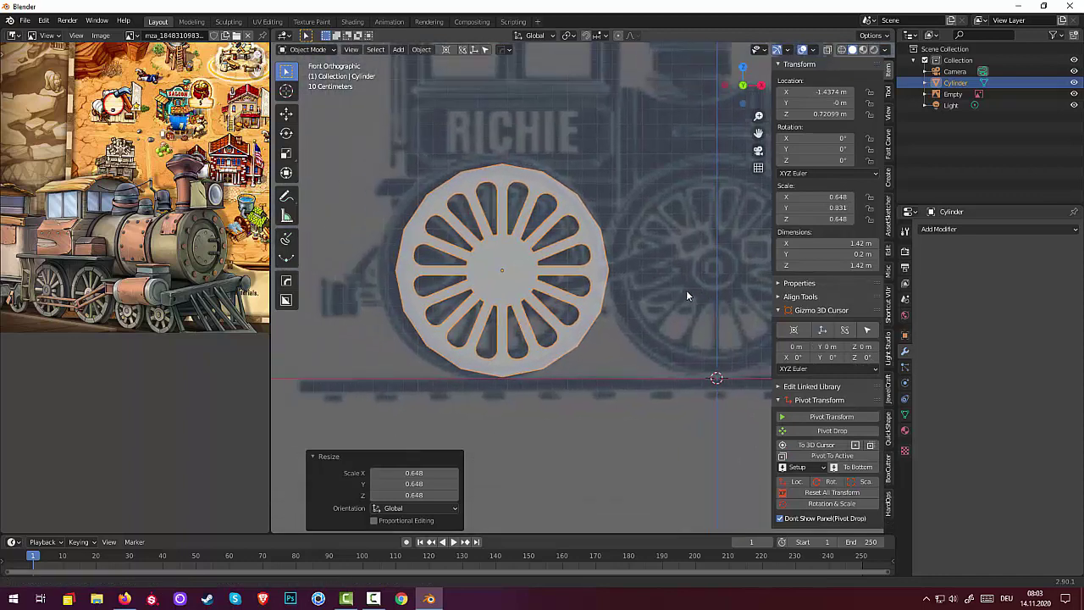
{"action": "scroll", "coordinate": [673, 272], "scroll_direction": "up", "scroll_amount": 1}
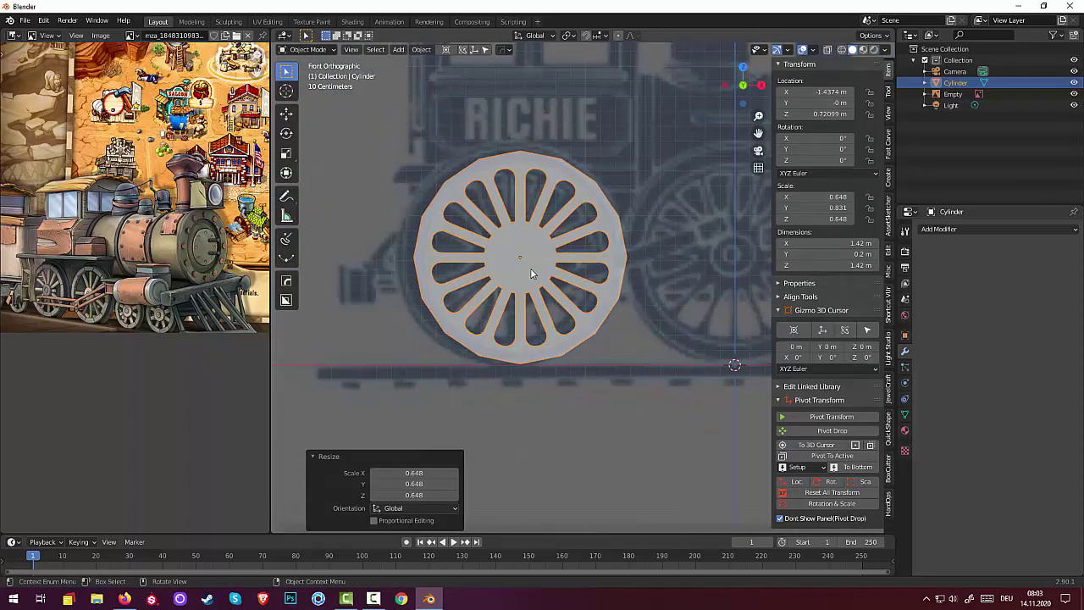
Step: Fine-tune the wheel's position and enlarge it slightly to match the reference, then duplicate it
{"action": "key", "text": "g"}
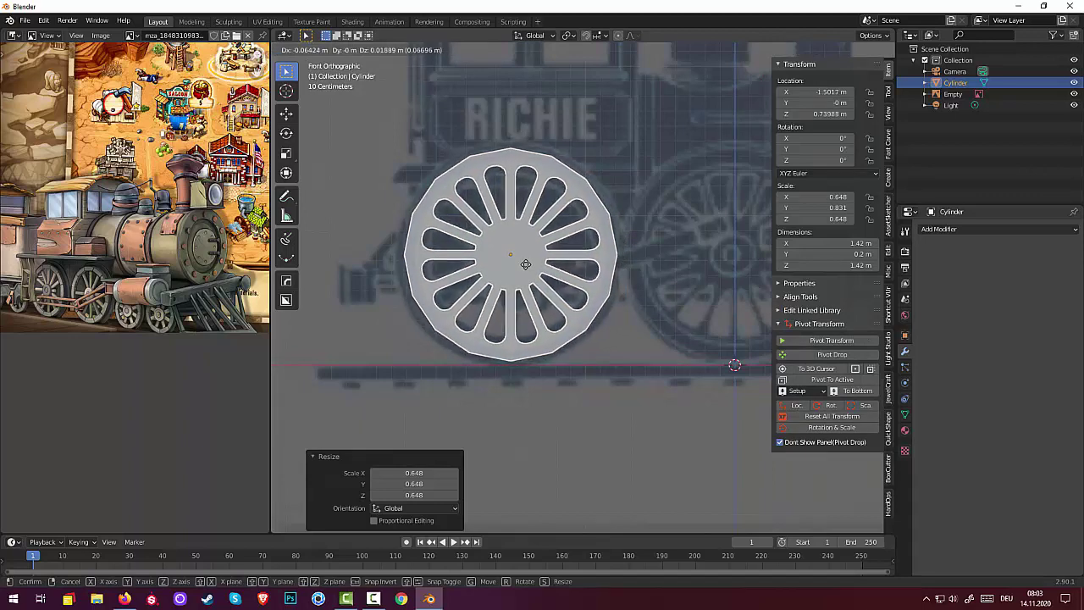
{"action": "left_click", "coordinate": [527, 265]}
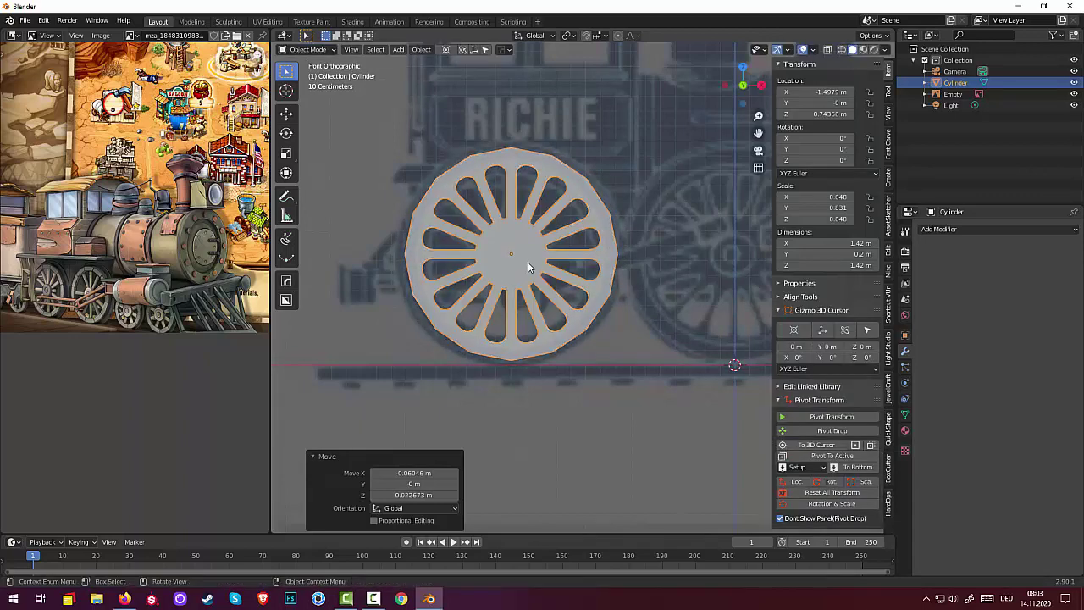
{"action": "key", "text": "s"}
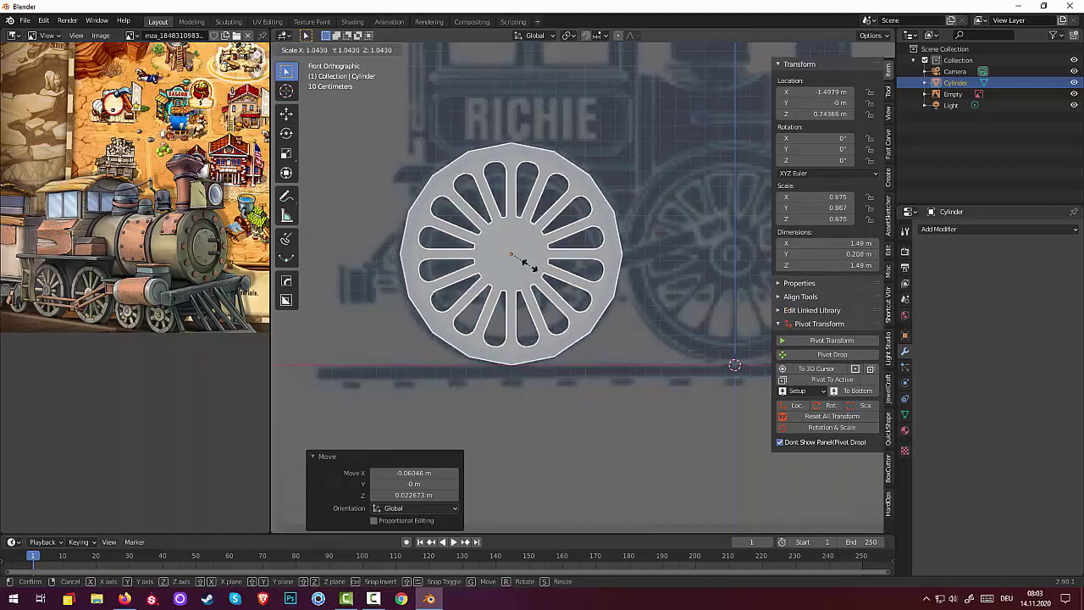
{"action": "left_click", "coordinate": [525, 263]}
{"action": "scroll", "coordinate": [531, 270], "scroll_direction": "down", "scroll_amount": 2}
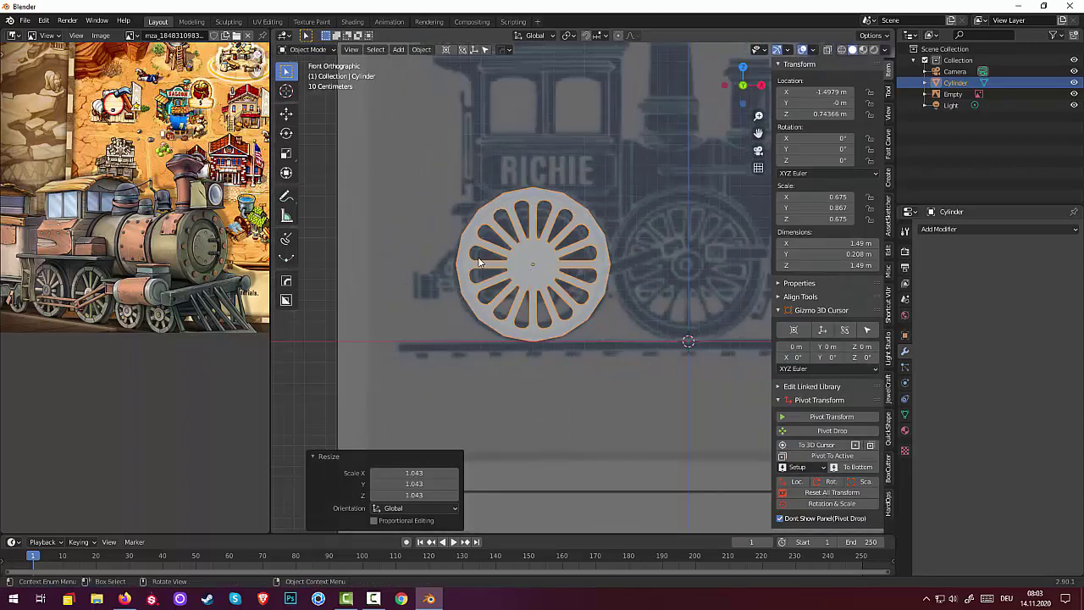
{"action": "key", "text": "shift"}
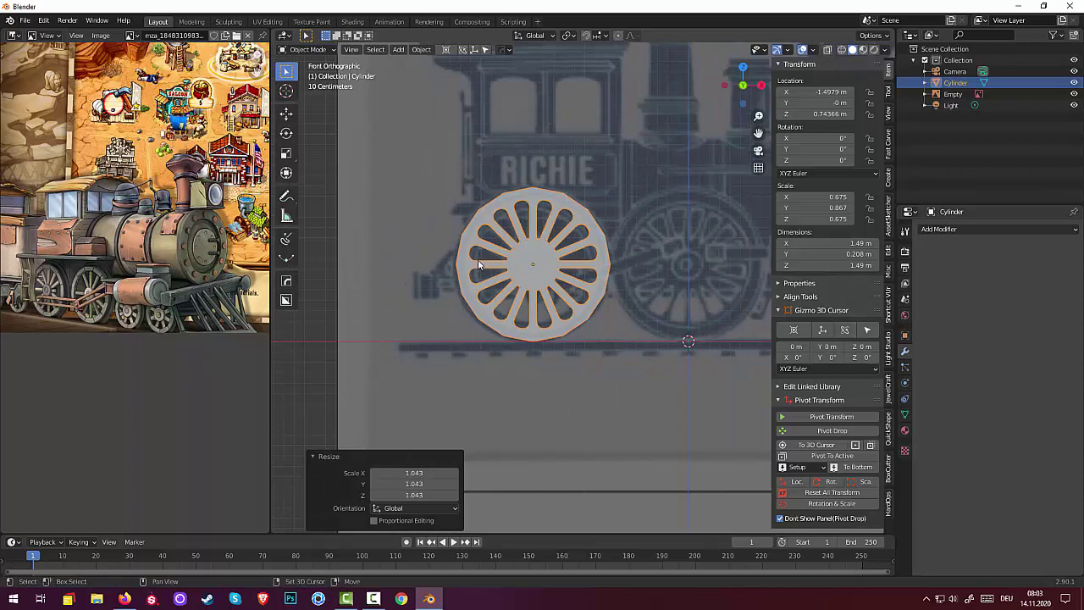
{"action": "key", "text": "shift+d"}
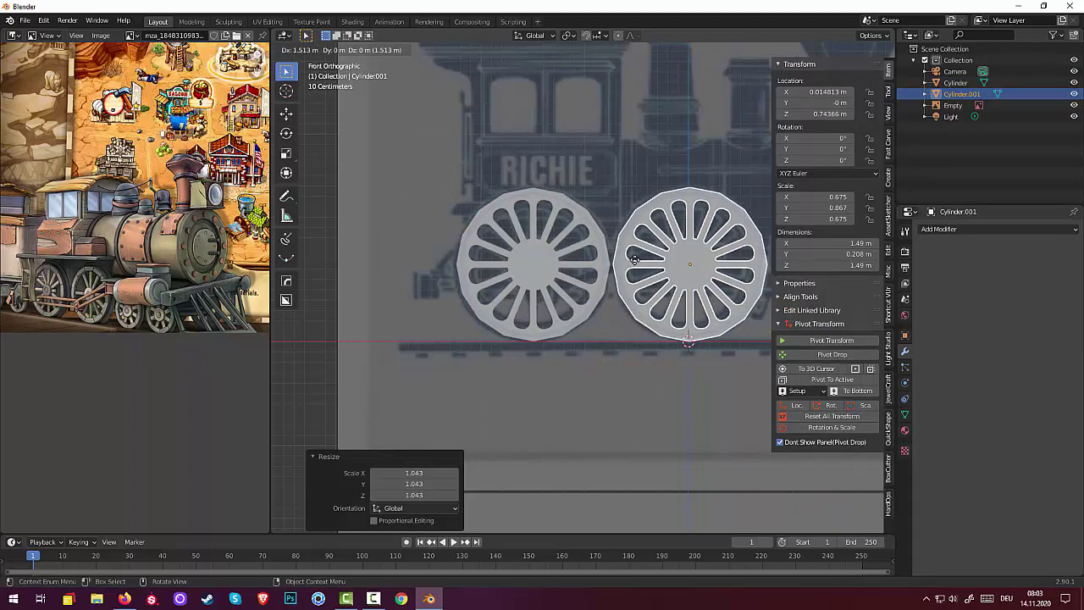
Step: Slide the wheel copy along the X axis onto the right reference wheel
{"action": "key", "text": "x"}
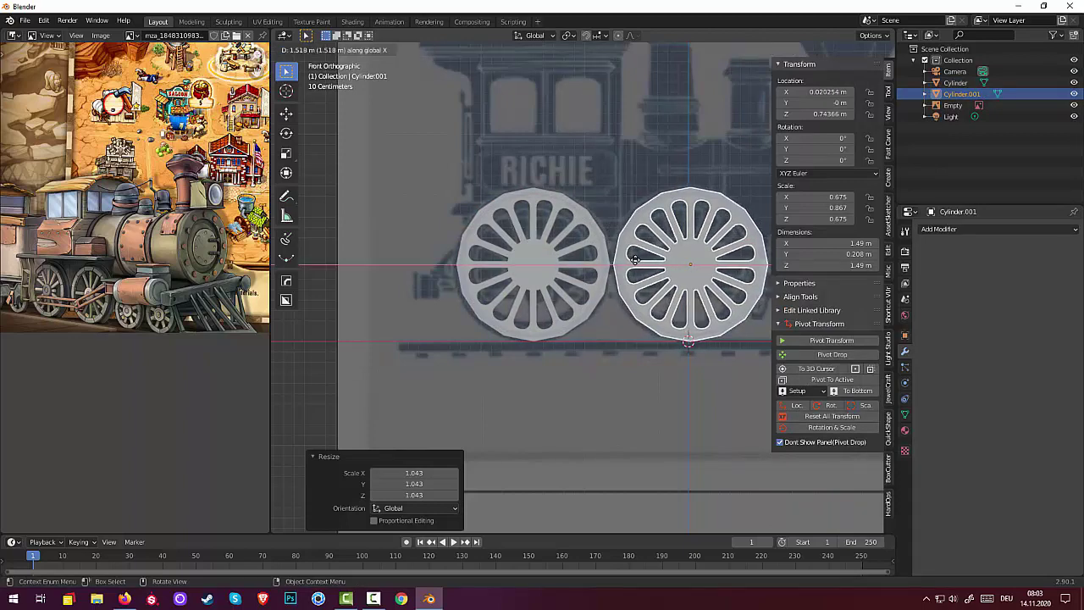
{"action": "left_click", "coordinate": [636, 259]}
{"action": "left_click", "coordinate": [559, 310]}
Step: Zoom and pan across the reference train to bring both wheels back into view
{"action": "scroll", "coordinate": [557, 312], "scroll_direction": "down", "scroll_amount": 2}
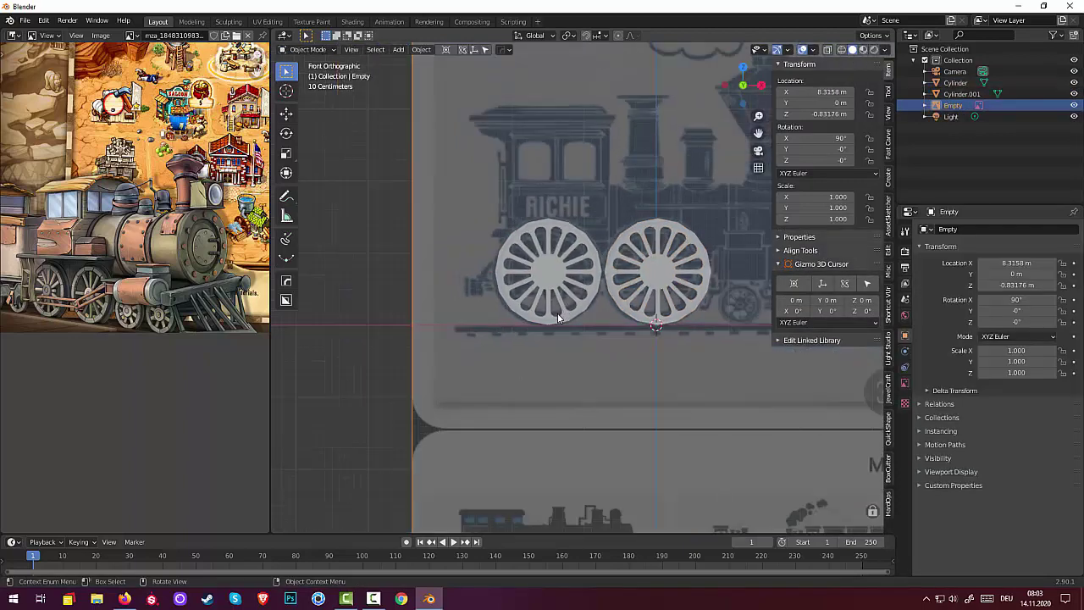
{"action": "scroll", "coordinate": [558, 315], "scroll_direction": "down", "scroll_amount": 2}
{"action": "scroll", "coordinate": [487, 291], "scroll_direction": "up", "scroll_amount": 1}
{"action": "middle_click_drag", "start_coordinate": [487, 290], "coordinate": [509, 271], "text": "shift"}
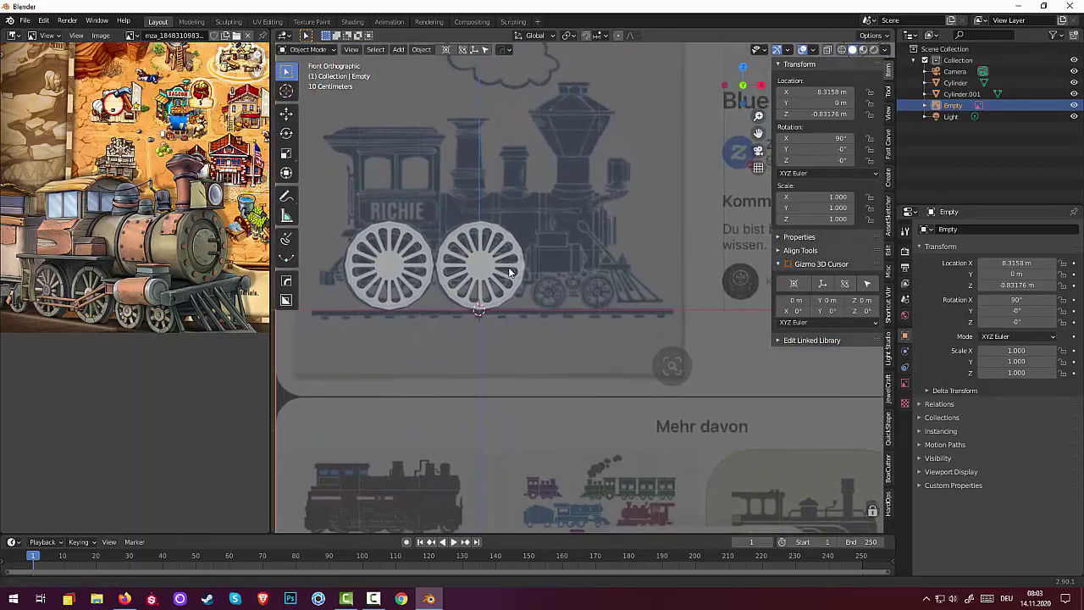
{"action": "scroll", "coordinate": [576, 354], "scroll_direction": "up", "scroll_amount": 1}
{"action": "scroll", "coordinate": [576, 324], "scroll_direction": "up", "scroll_amount": 2}
{"action": "scroll", "coordinate": [576, 324], "scroll_direction": "up", "scroll_amount": 2}
{"action": "scroll", "coordinate": [526, 312], "scroll_direction": "up", "scroll_amount": 2}
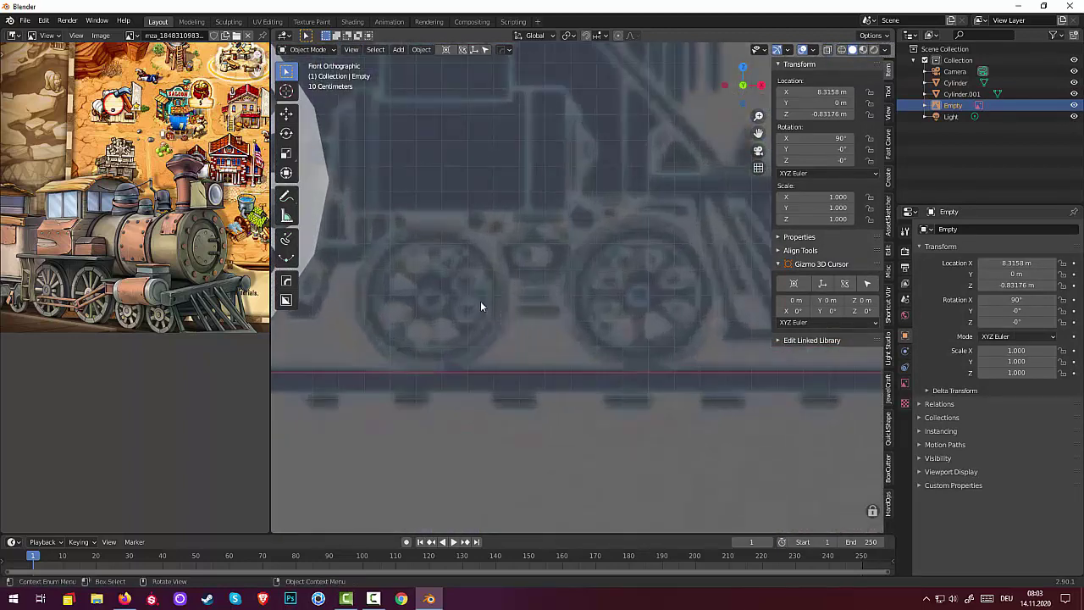
{"action": "middle_click_drag", "start_coordinate": [540, 292], "coordinate": [634, 296], "text": "shift"}
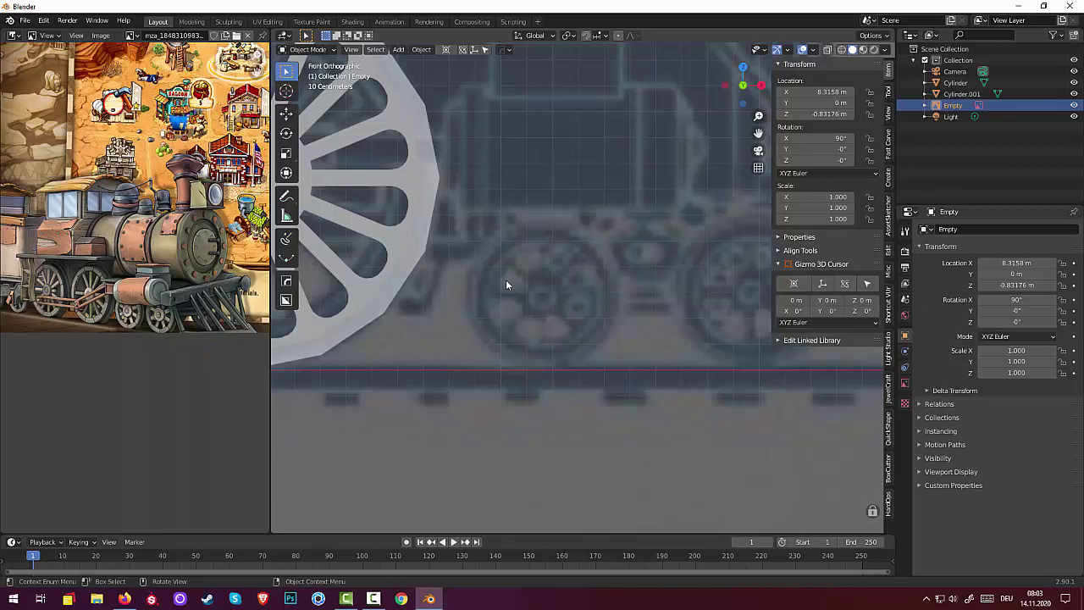
{"action": "scroll", "coordinate": [509, 286], "scroll_direction": "down", "scroll_amount": 2}
{"action": "scroll", "coordinate": [509, 286], "scroll_direction": "down", "scroll_amount": 1}
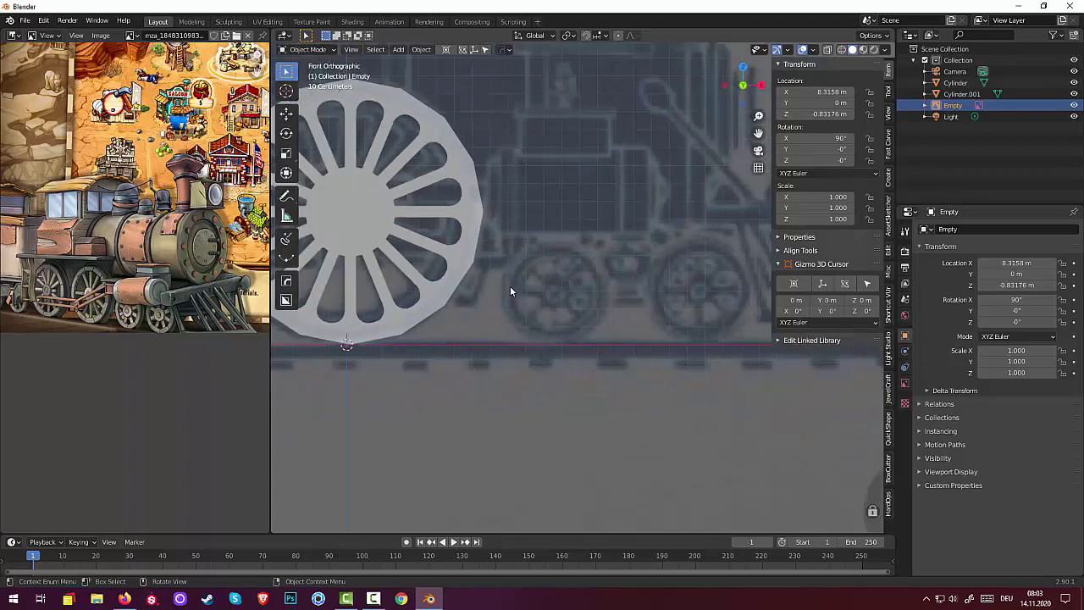
{"action": "scroll", "coordinate": [510, 286], "scroll_direction": "down", "scroll_amount": 2}
{"action": "scroll", "coordinate": [510, 286], "scroll_direction": "down", "scroll_amount": 1}
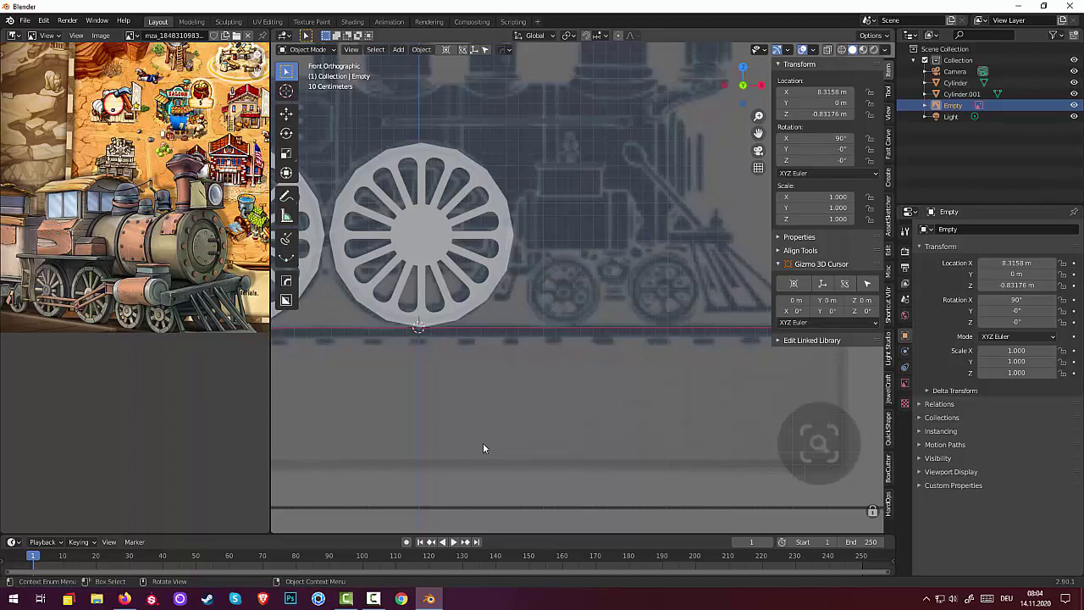
{"action": "left_click", "coordinate": [431, 601]}
{"action": "left_click", "coordinate": [433, 601]}
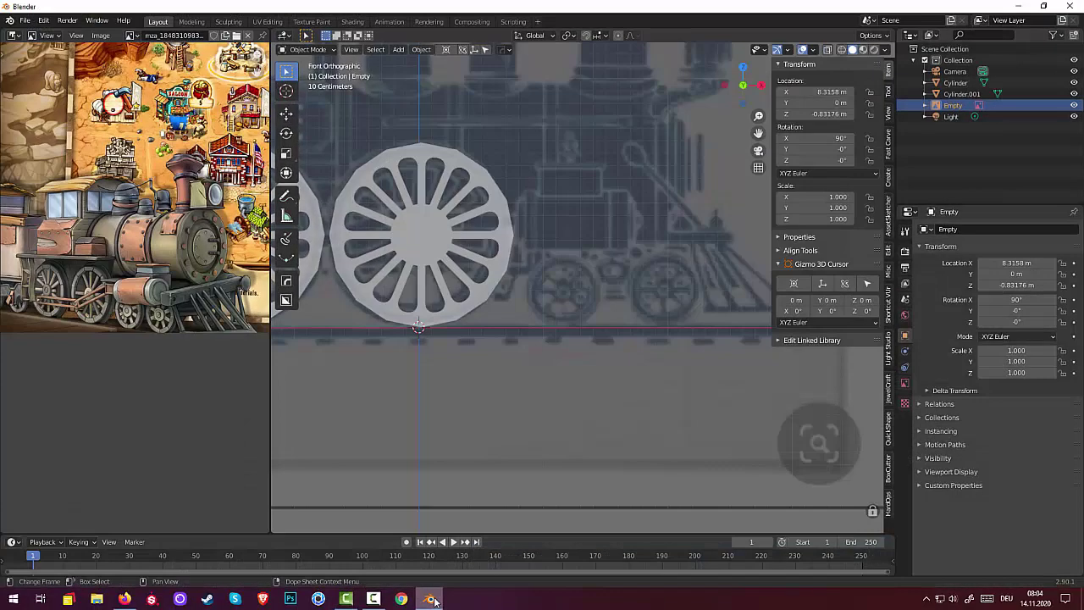